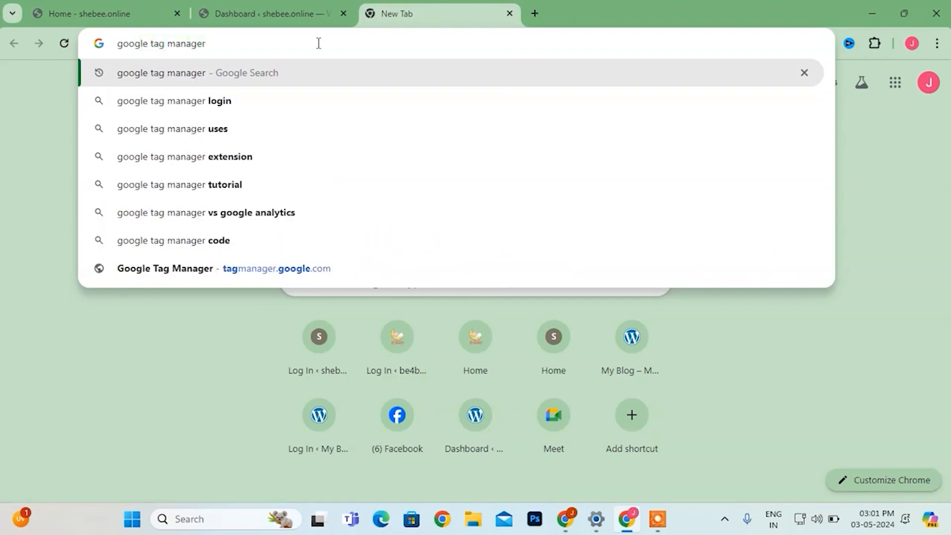
Search the web for "google tag manager", open Google Tag Manager and start creating a new account.
key("Return")
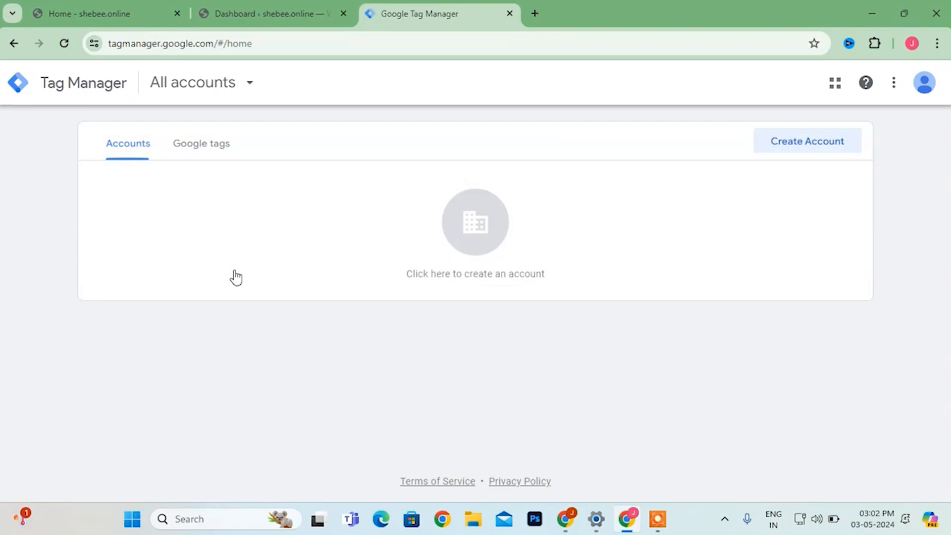
left_click(796, 140)
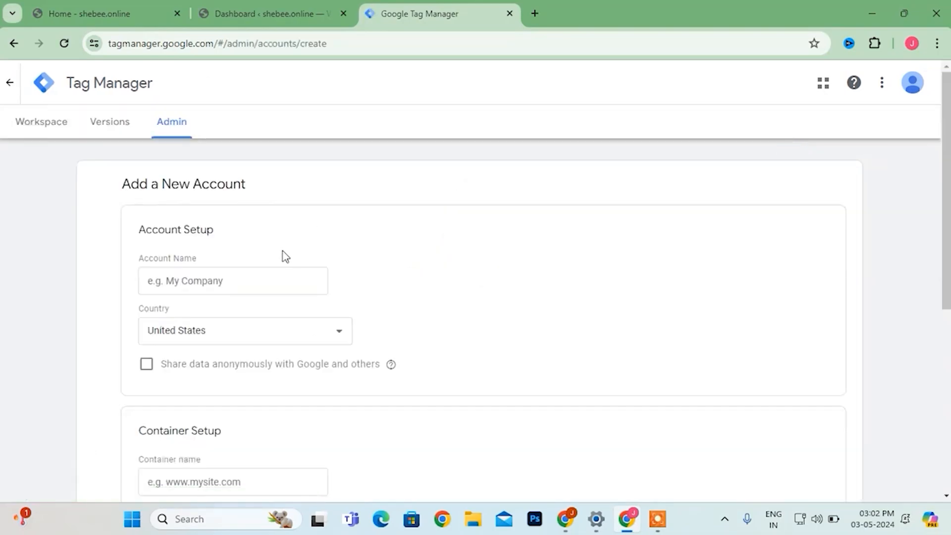
Fill in the account name with the owner's first name and set the country to India.
left_click(261, 280)
scroll(261, 282, "down", 2)
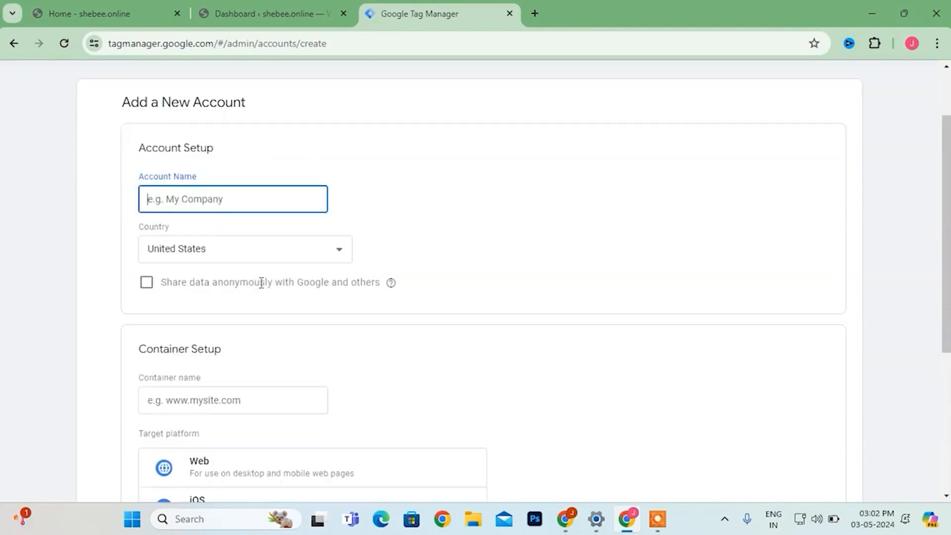
scroll(260, 284, "down", 1)
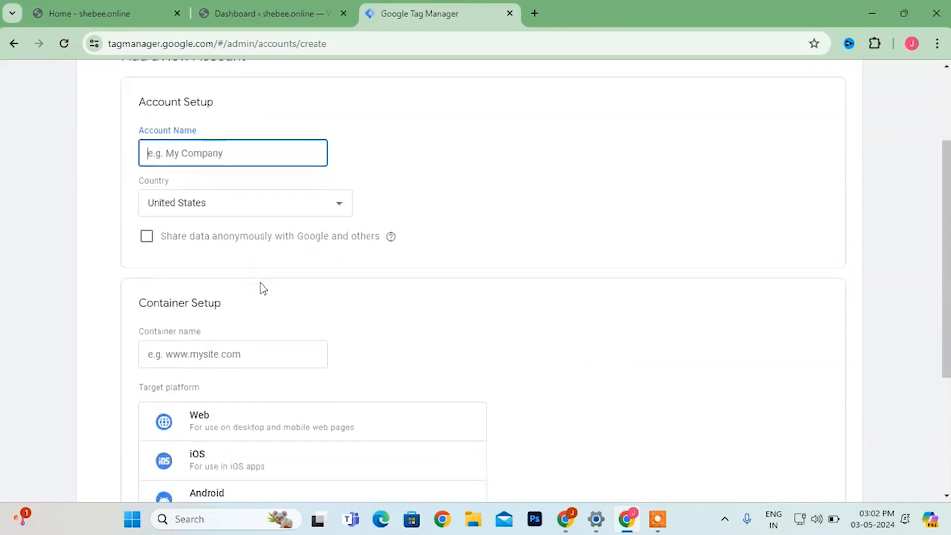
type("Jimna")
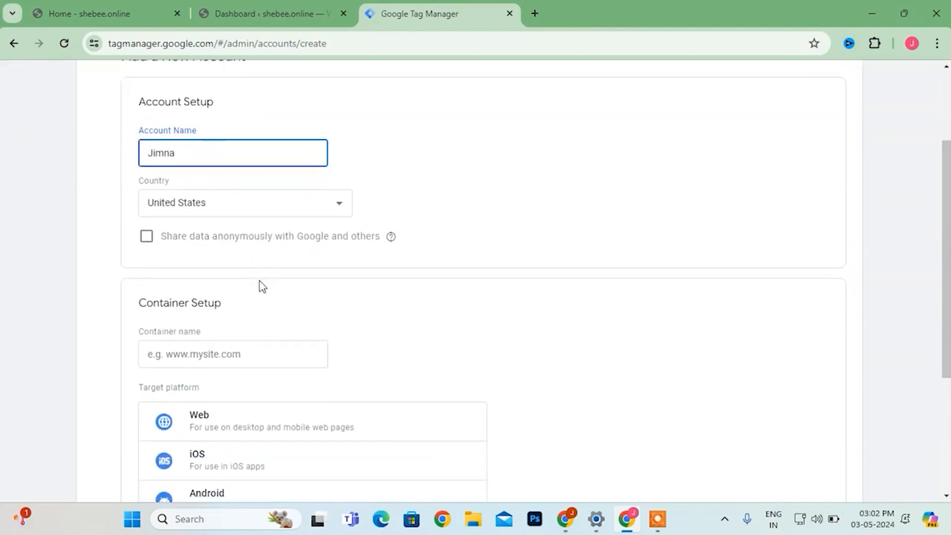
left_click(303, 208)
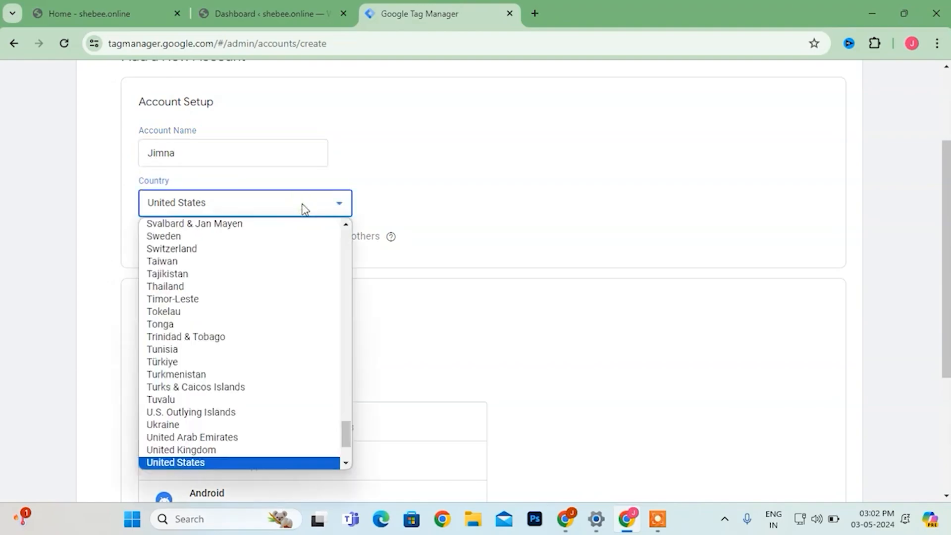
type("in")
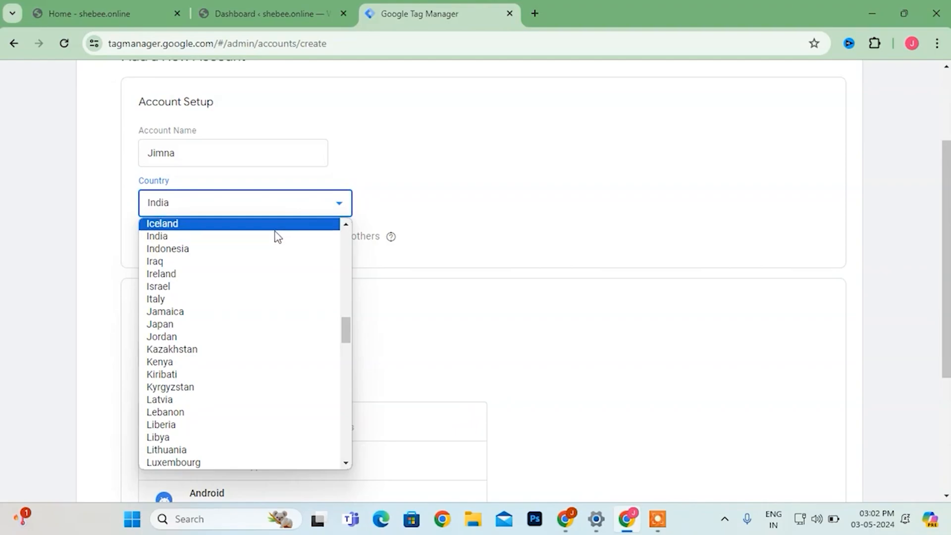
left_click(272, 237)
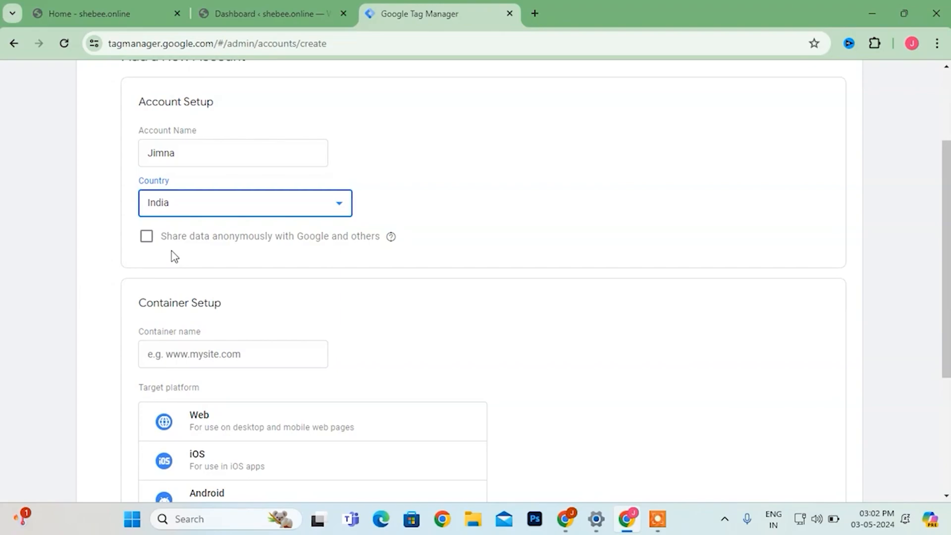
Copy the shebee.online address from the site's home page and paste it as the container name.
scroll(174, 256, "down", 3)
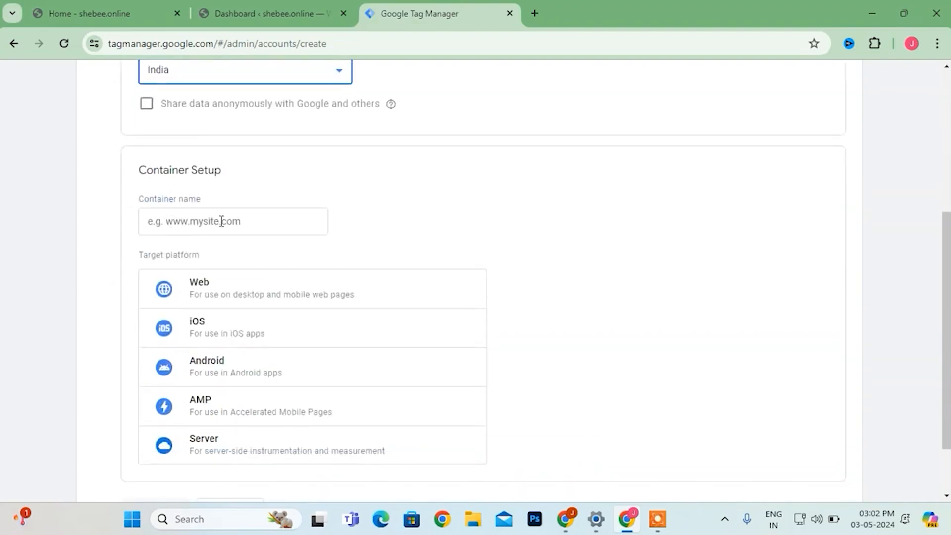
left_click(221, 222)
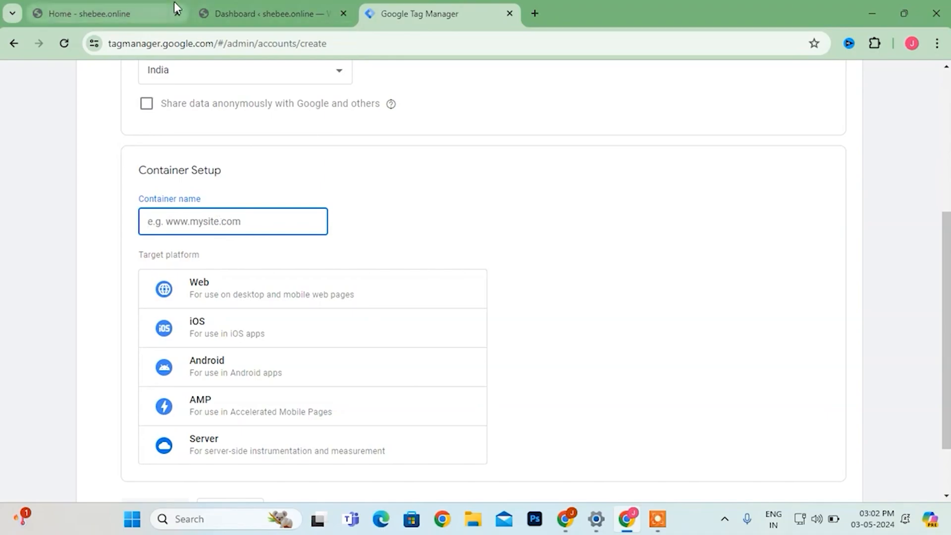
left_click(128, 13)
left_click(150, 43)
key("ctrl+c")
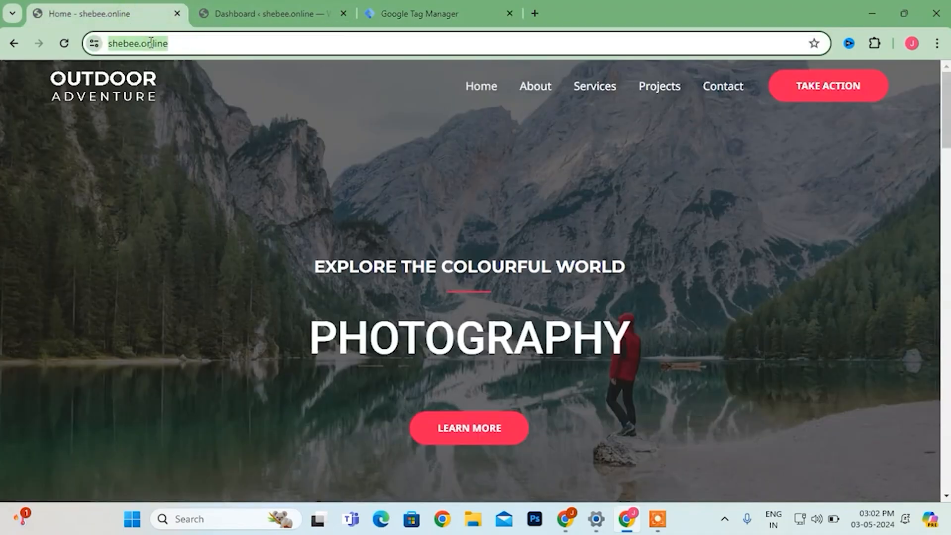
left_click(445, 13)
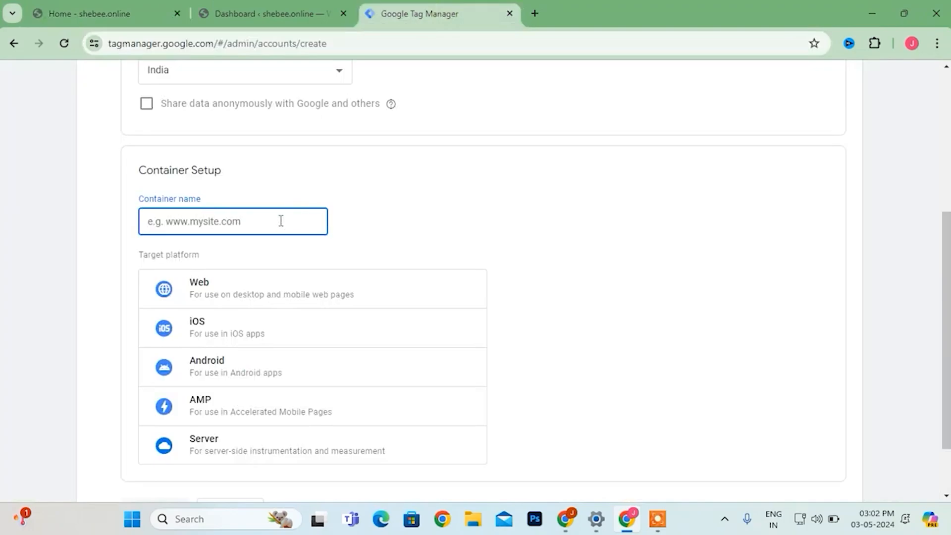
key("ctrl+v")
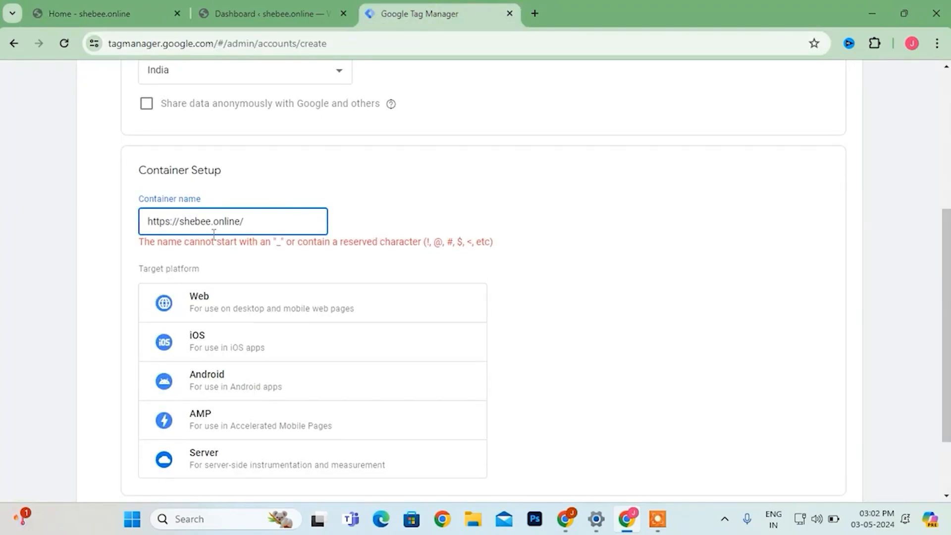
left_click(181, 221)
key("BackSpace")
key("BackSpace")
key("BackSpace")
key("BackSpace")
key("BackSpace")
key("BackSpace")
key("BackSpace")
key("BackSpace")
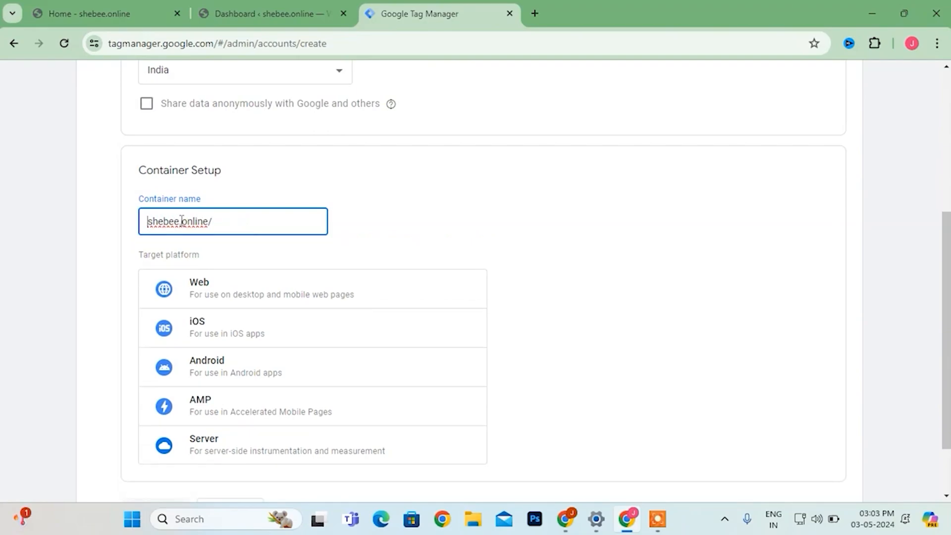
left_click(227, 228)
key("BackSpace")
Choose Web as the container's target platform and submit the new account.
scroll(108, 297, "down", 2)
left_click(223, 221)
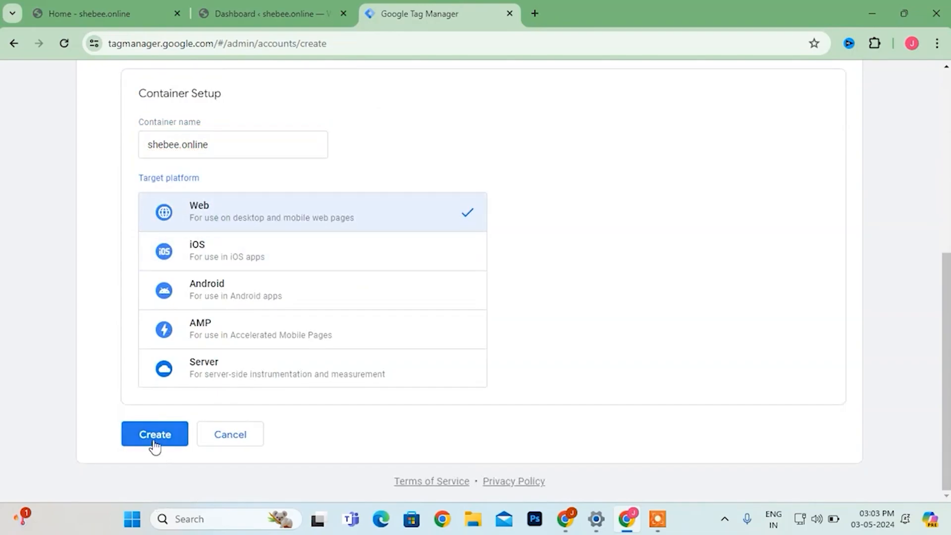
left_click(155, 444)
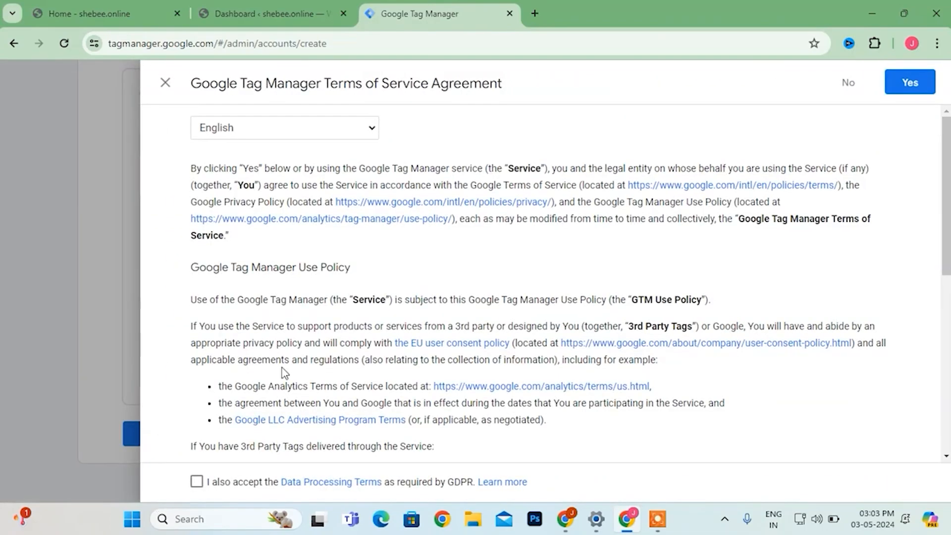
Accept the GDPR Data Processing Terms and agree to the Google Tag Manager Terms of Service.
left_click(196, 482)
scroll(555, 287, "down", 10)
scroll(555, 287, "up", 10)
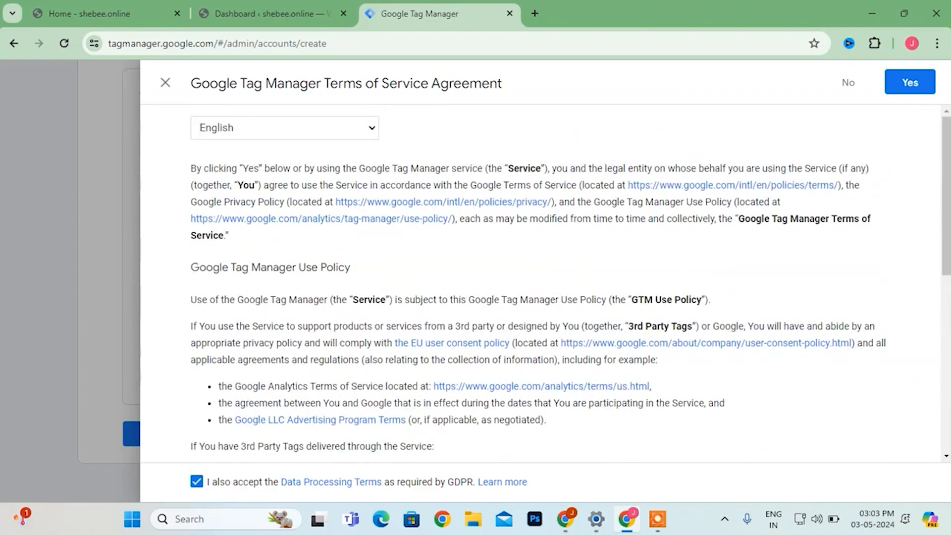
left_click(908, 82)
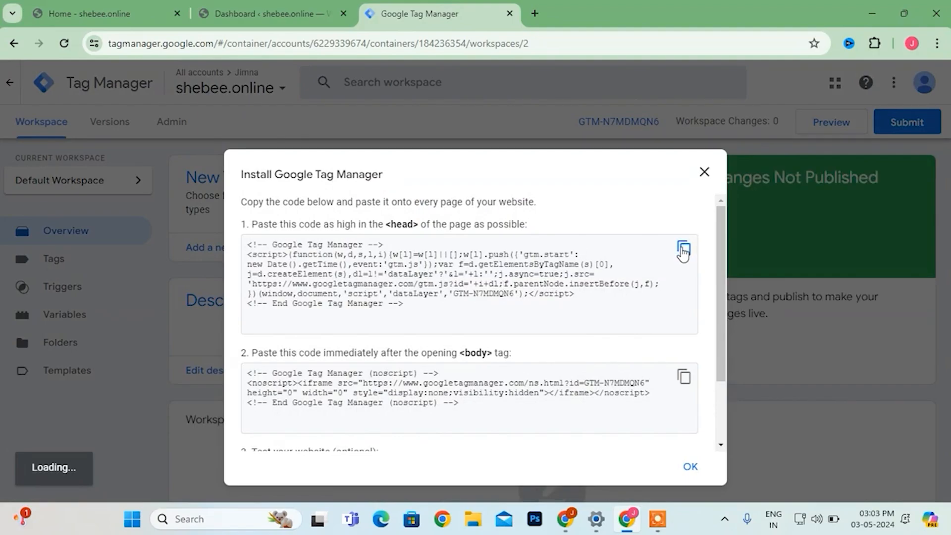
Copy the Tag Manager snippet for the head section and open the Theme File Editor in the WordPress dashboard.
left_click(683, 250)
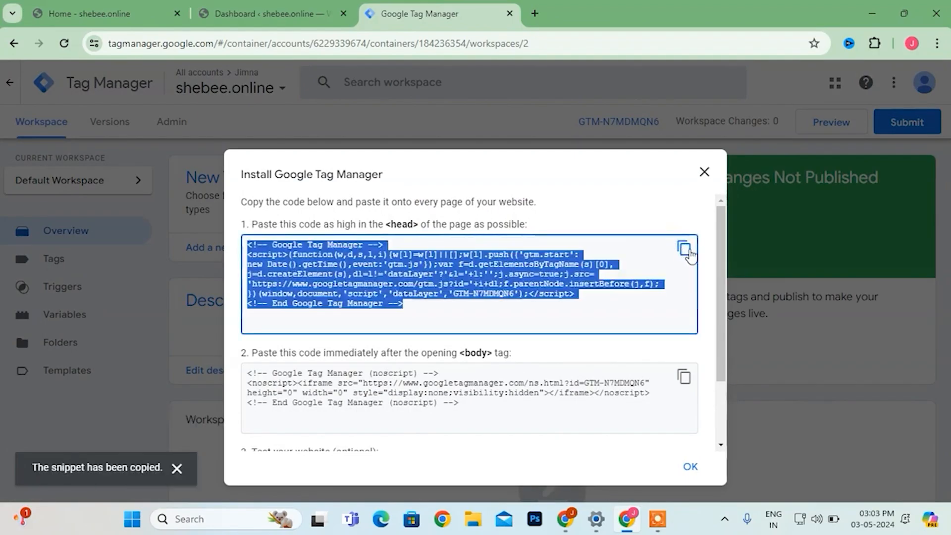
left_click(686, 251)
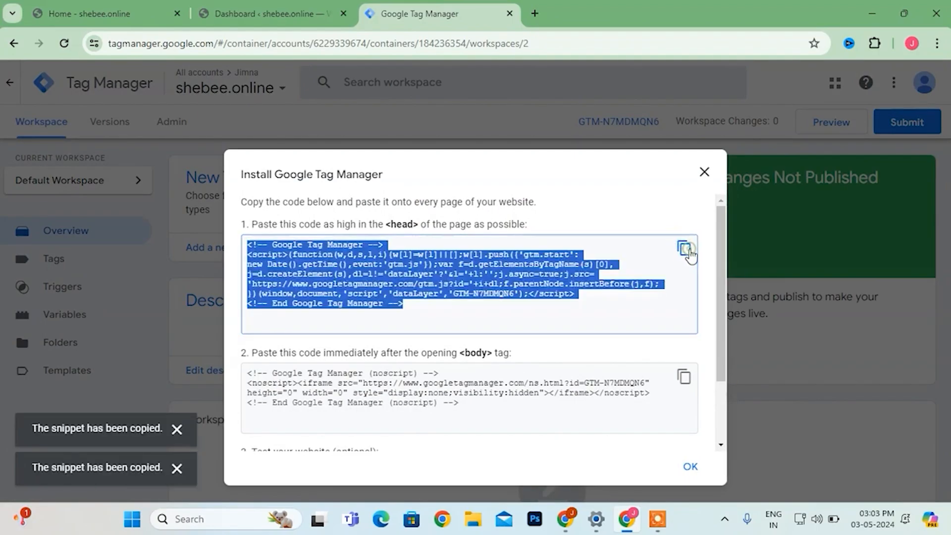
left_click(280, 15)
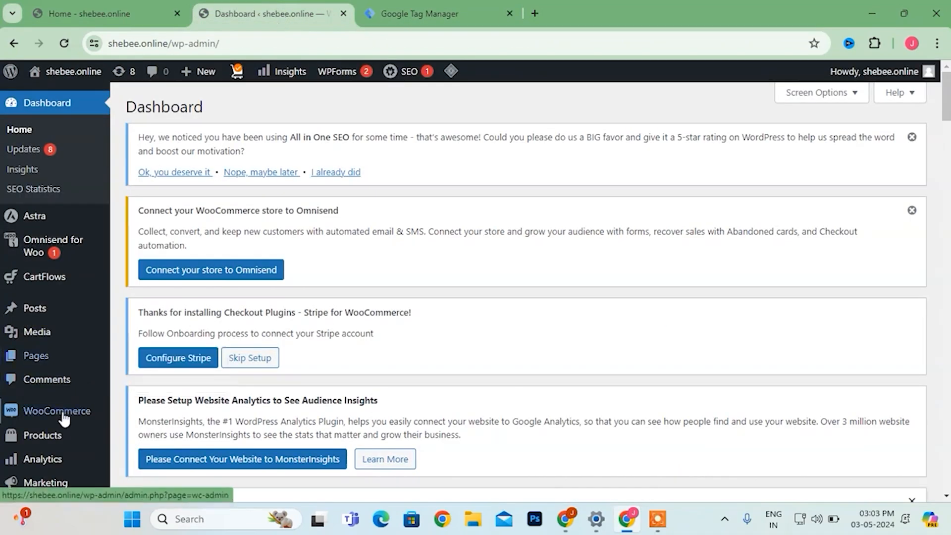
scroll(64, 416, "down", 3)
scroll(63, 418, "down", 3)
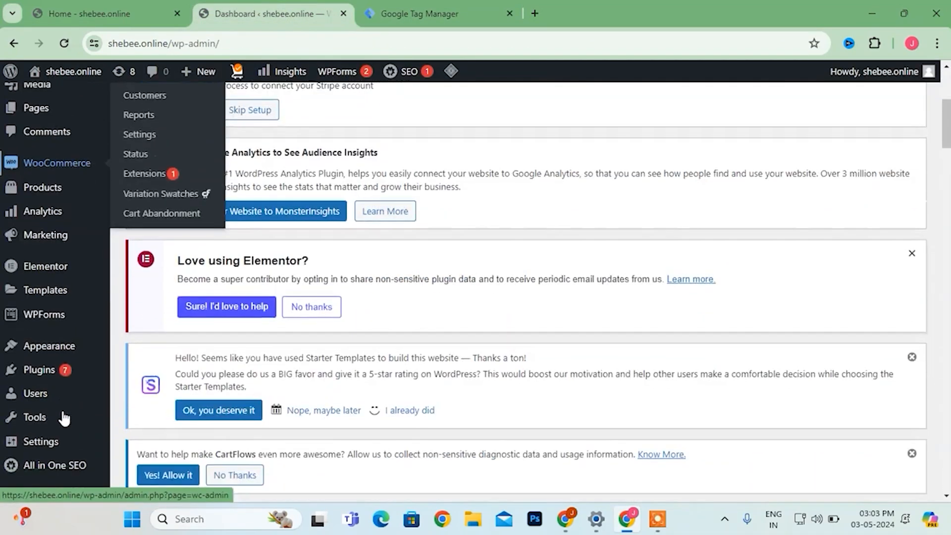
mouse_move(64, 337)
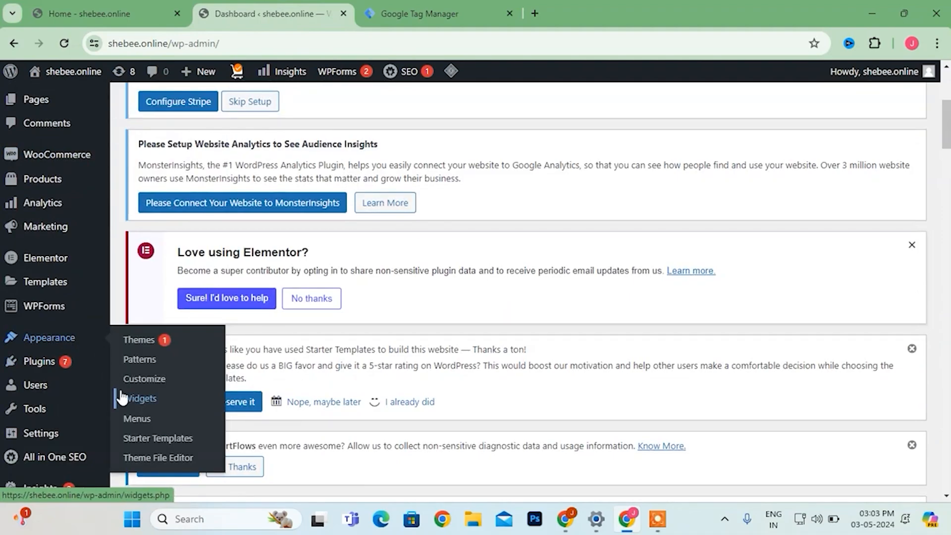
left_click(156, 459)
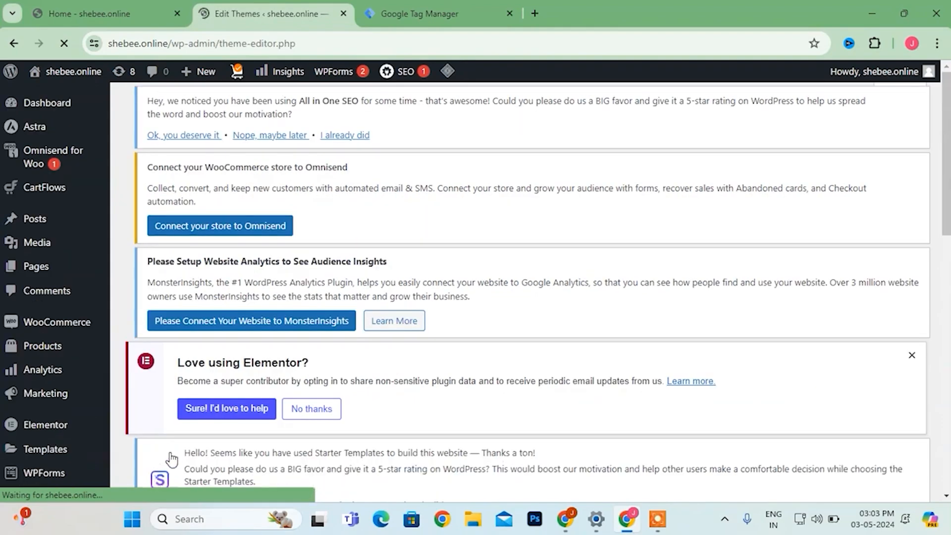
Open the Astra theme's header.php file for editing.
scroll(654, 385, "down", 6)
scroll(654, 384, "down", 7)
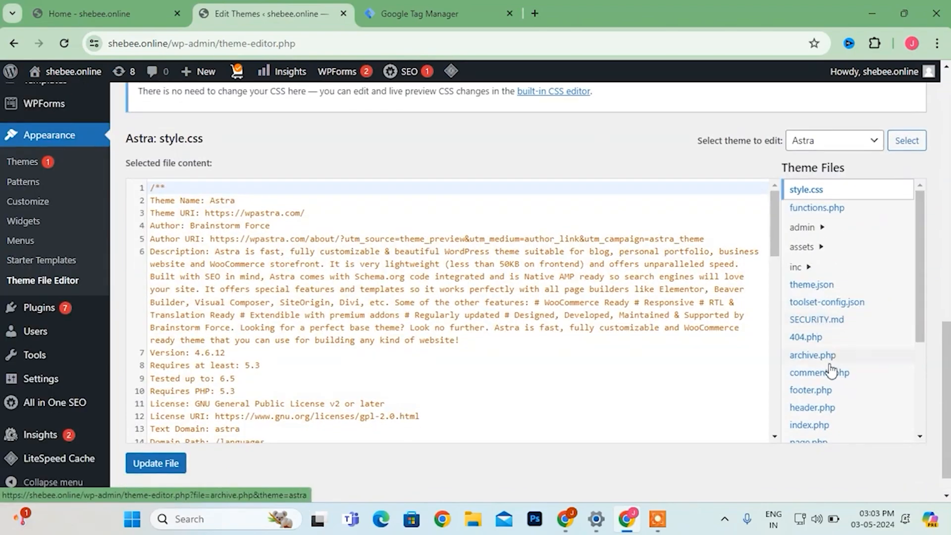
scroll(828, 372, "down", 2)
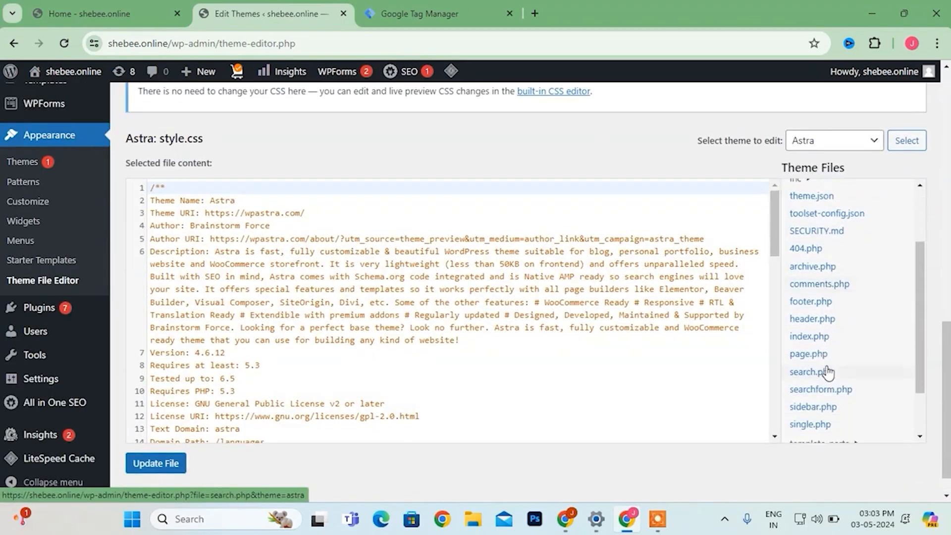
left_click(824, 321)
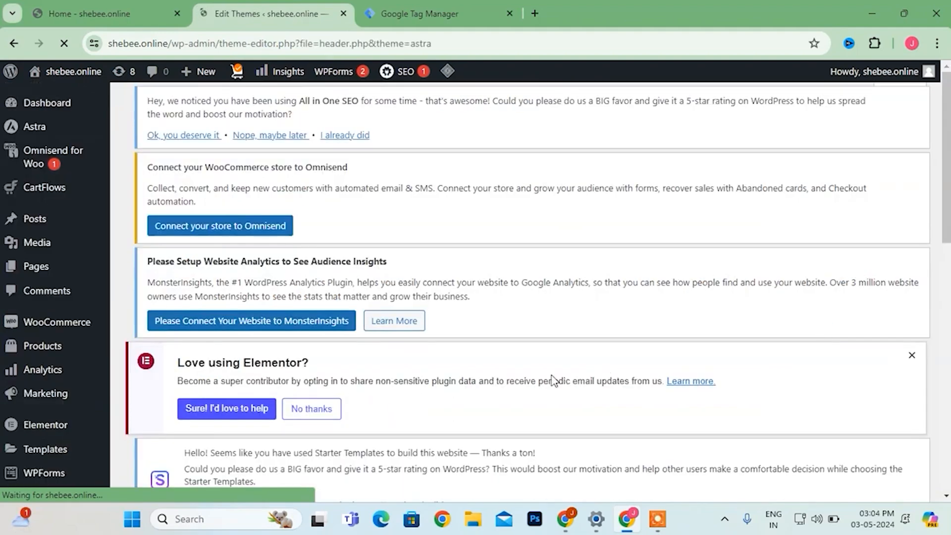
Paste the Google Tag Manager head snippet on new lines directly below the opening <head> tag in header.php.
scroll(555, 381, "down", 9)
scroll(555, 381, "down", 2)
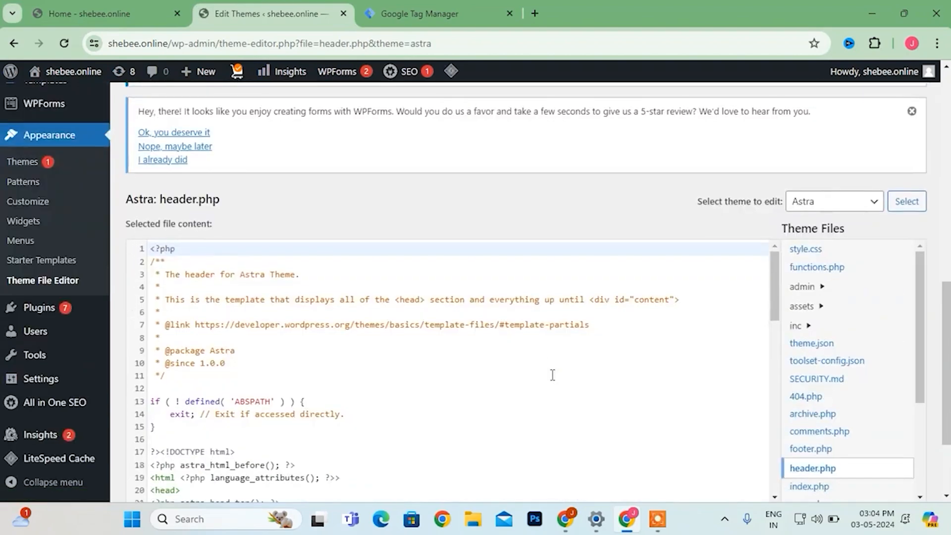
scroll(552, 374, "down", 5)
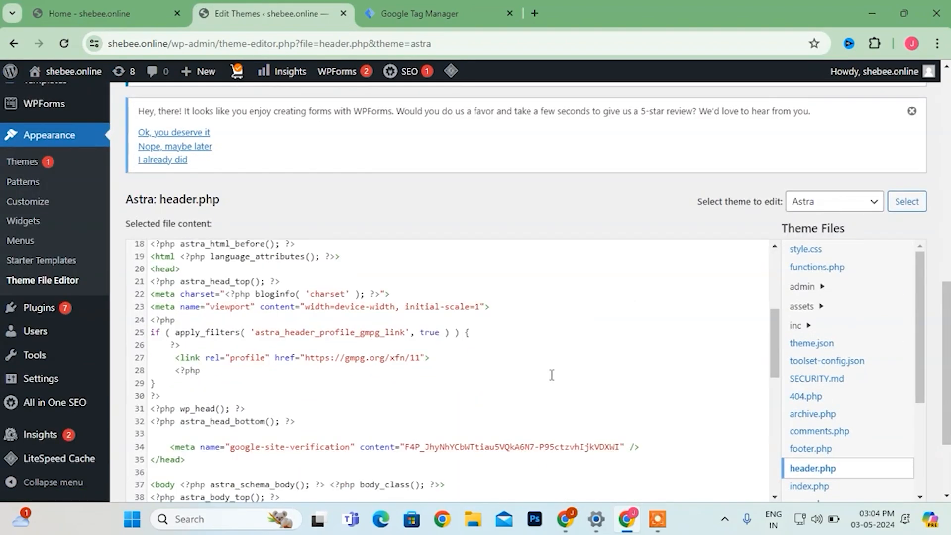
left_click(215, 270)
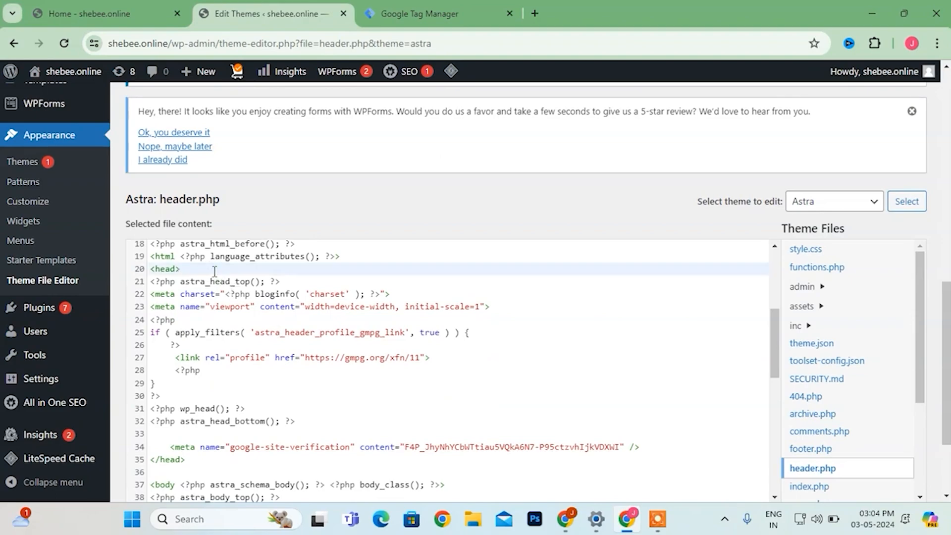
key("Return")
key("Return")
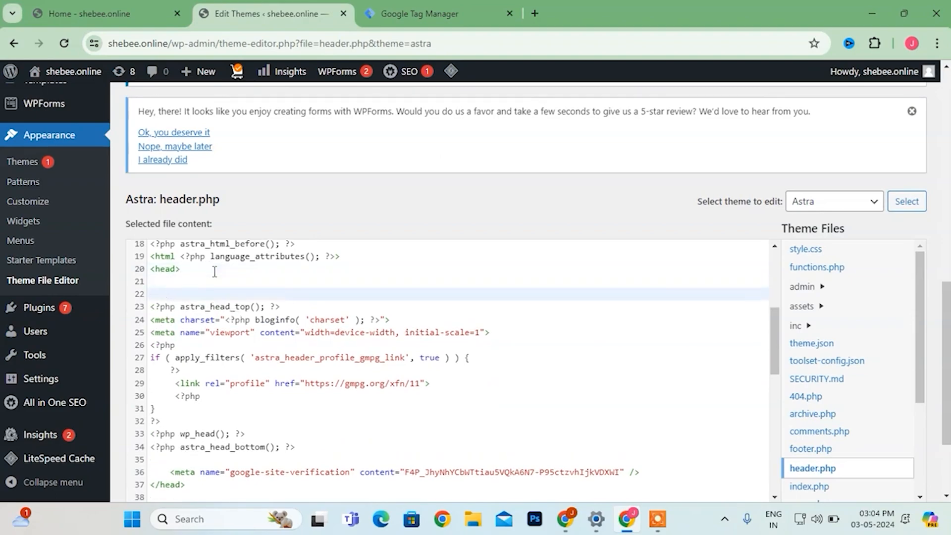
key("ctrl+v")
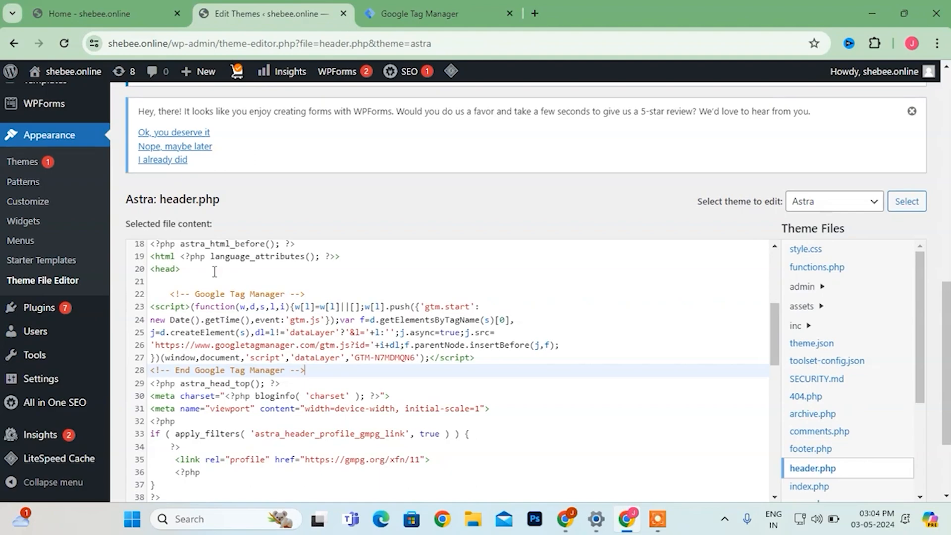
Copy the Tag Manager noscript snippet for the body and paste it on a new line below the wp_body_open() call in header.php.
left_click(440, 14)
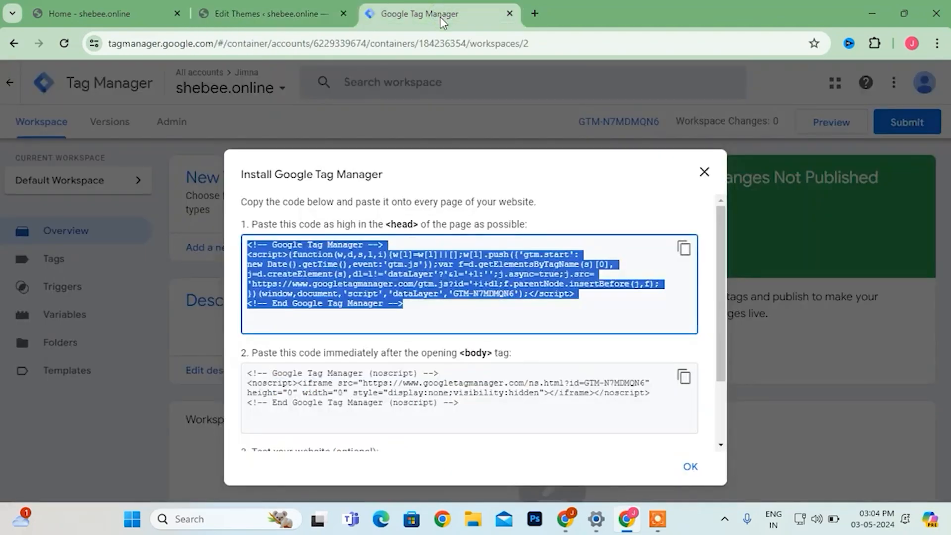
left_click(683, 378)
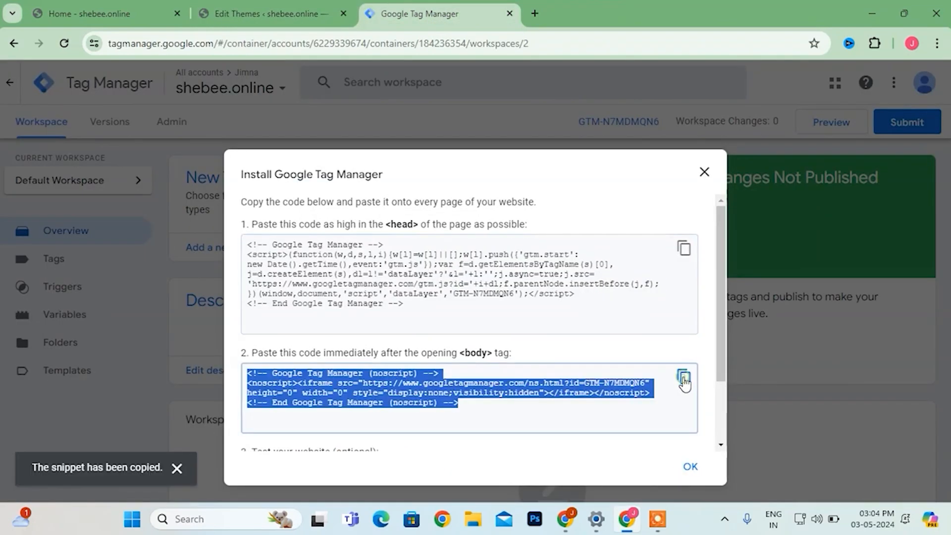
left_click(294, 13)
scroll(277, 391, "down", 1)
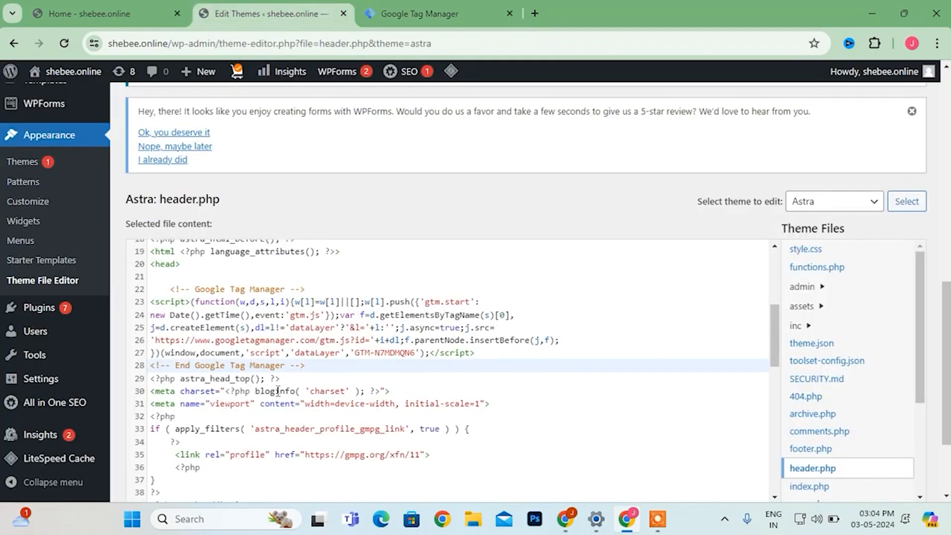
scroll(277, 391, "down", 5)
left_click(390, 367)
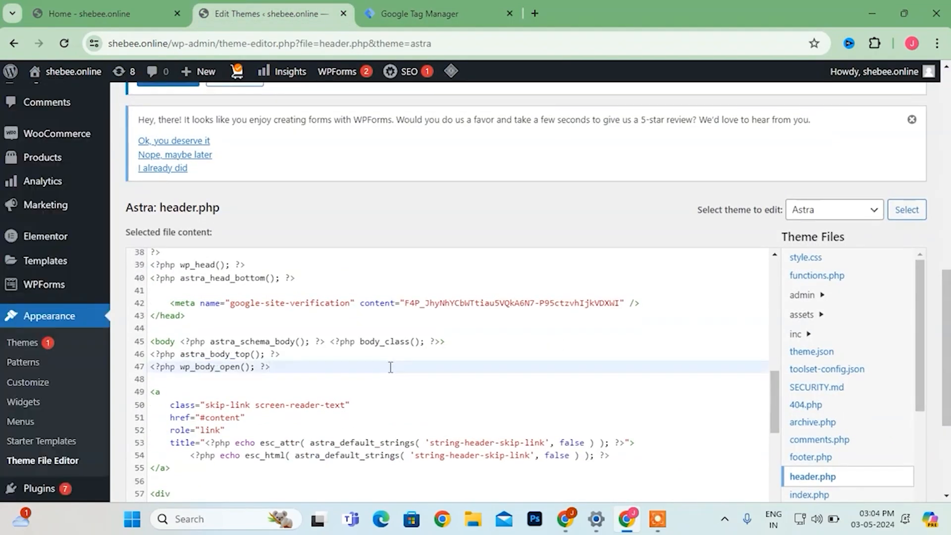
key("Return")
key("Return")
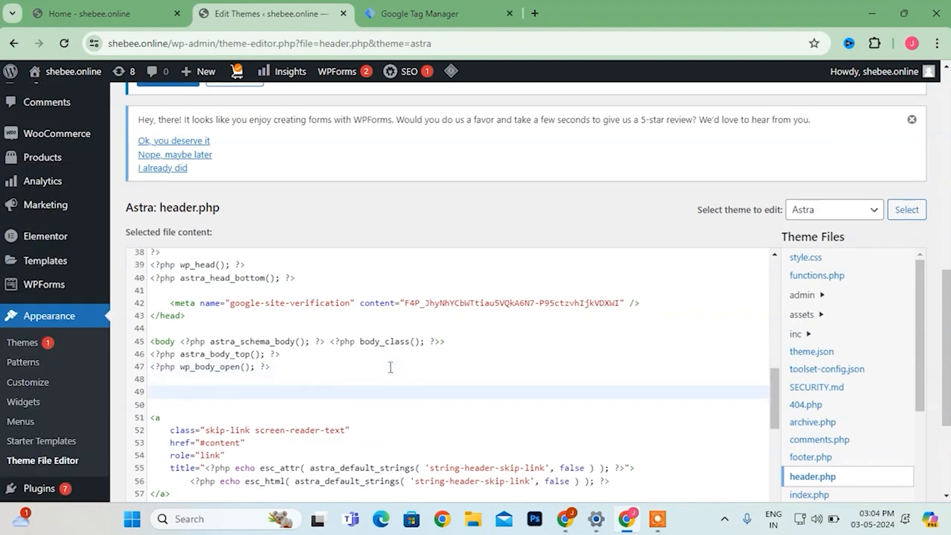
key("ctrl+v")
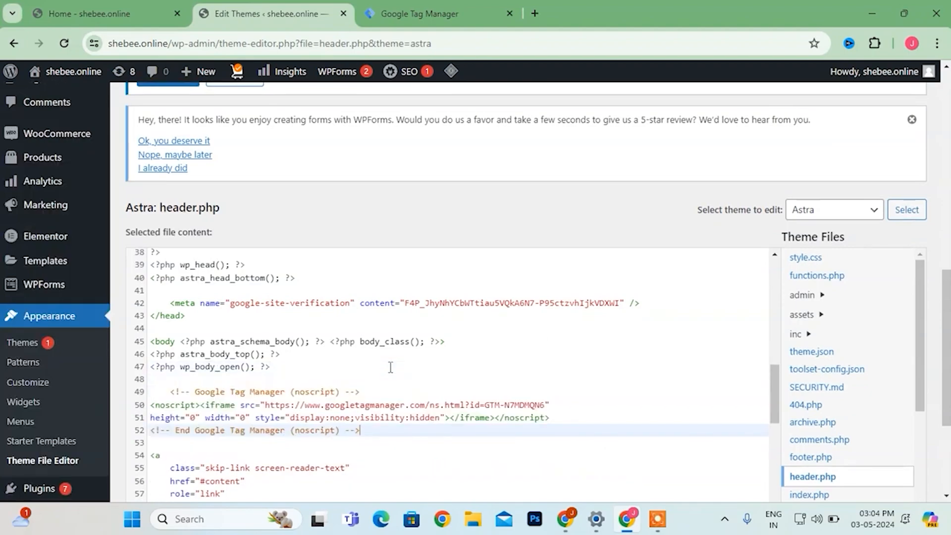
Save the edited header.php by updating the file.
scroll(390, 367, "down", 5)
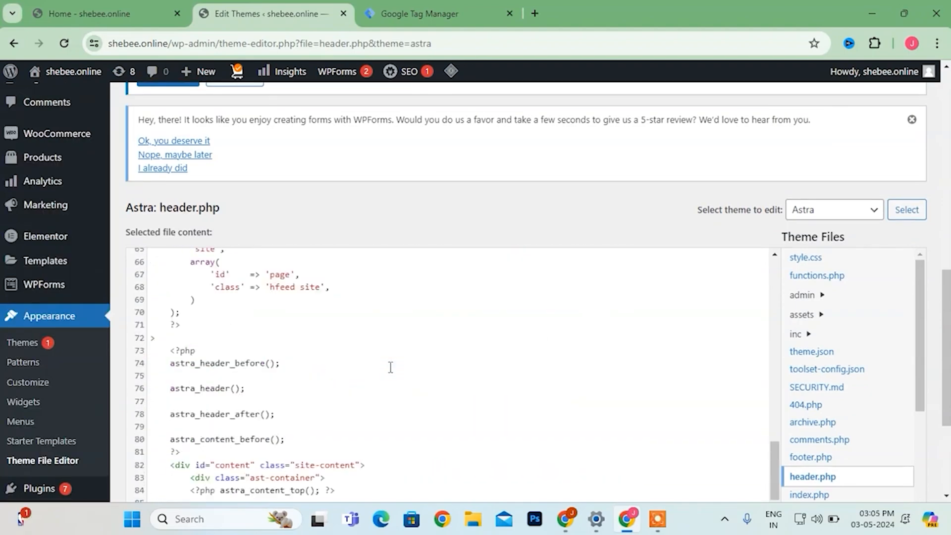
scroll(505, 470, "down", 3)
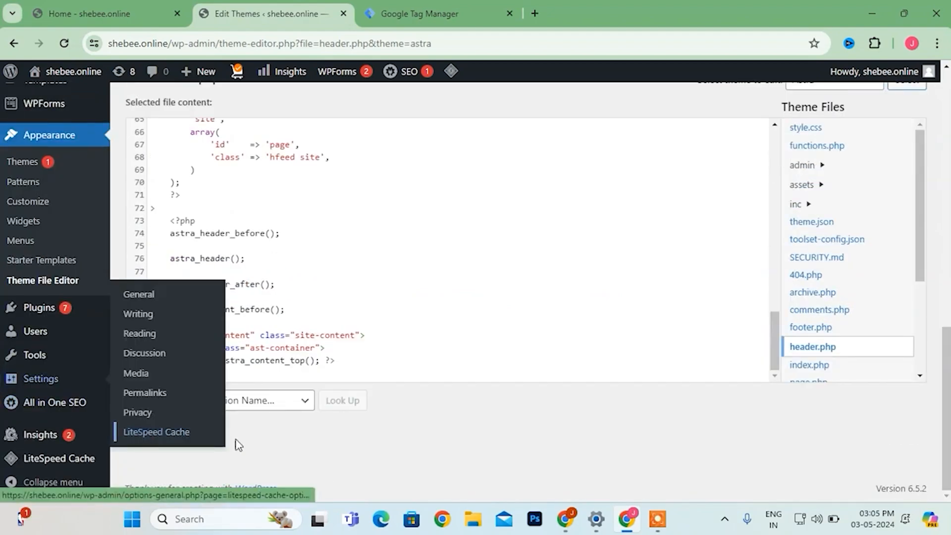
left_click(164, 435)
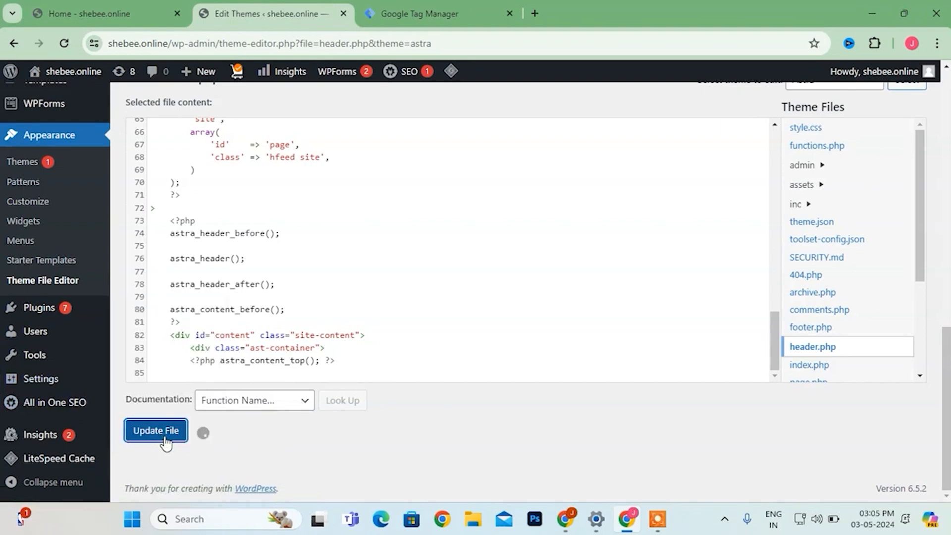
left_click(406, 10)
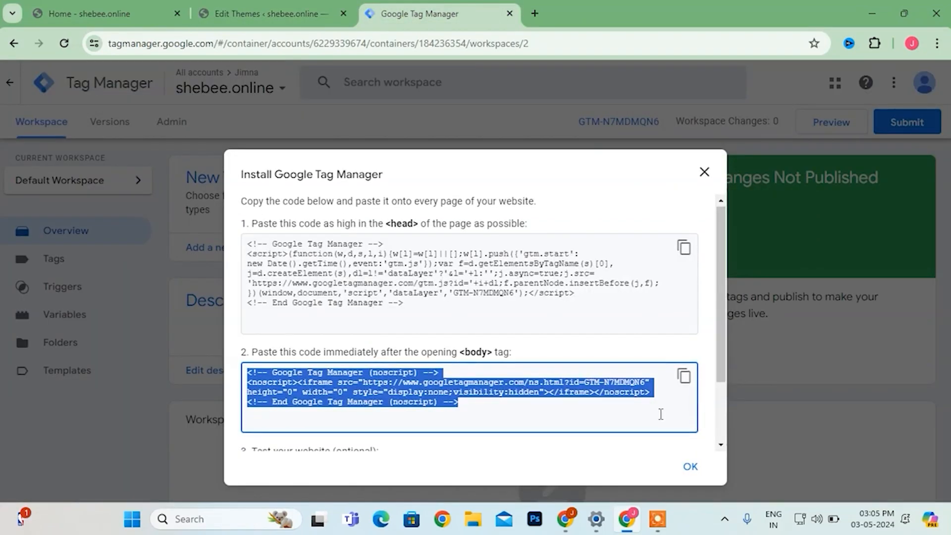
scroll(664, 421, "down", 3)
left_click(673, 390)
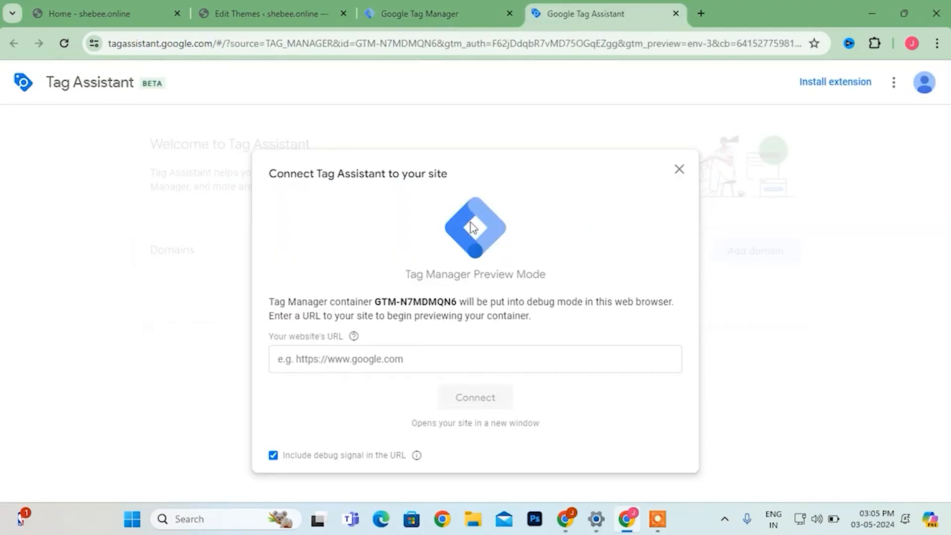
left_click(142, 17)
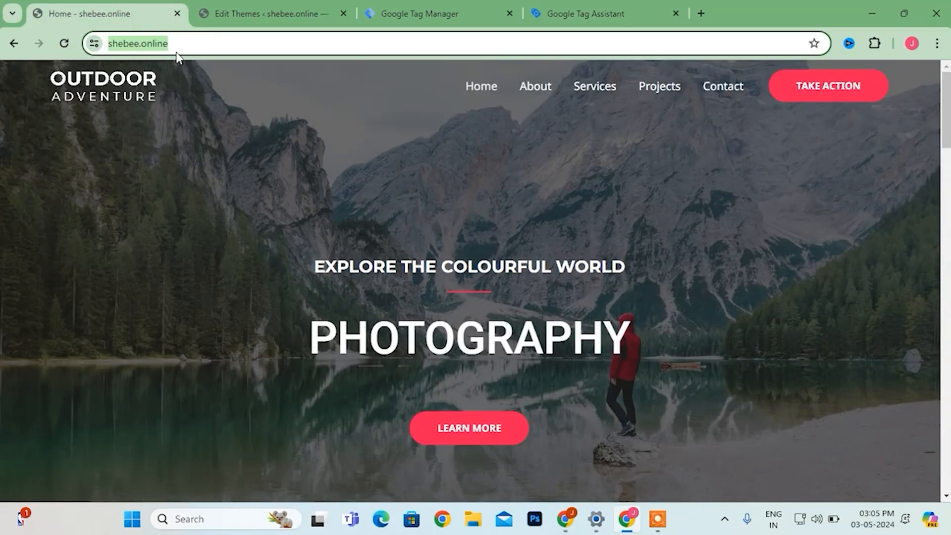
left_click(615, 13)
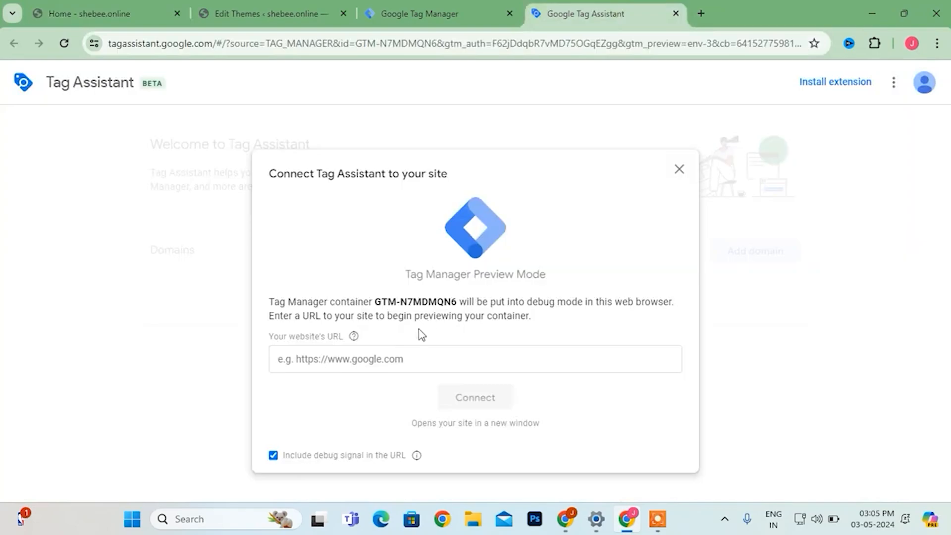
left_click(397, 357)
key("ctrl+v")
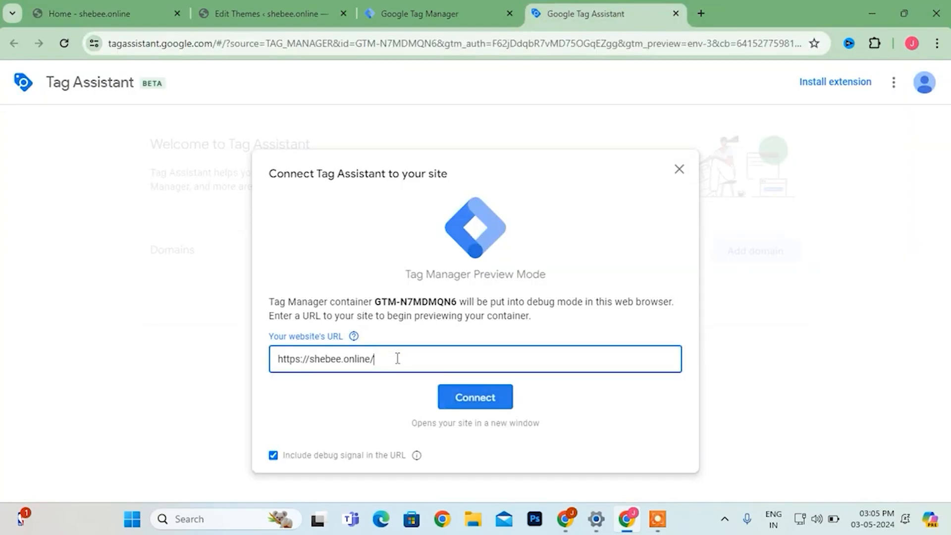
left_click(481, 400)
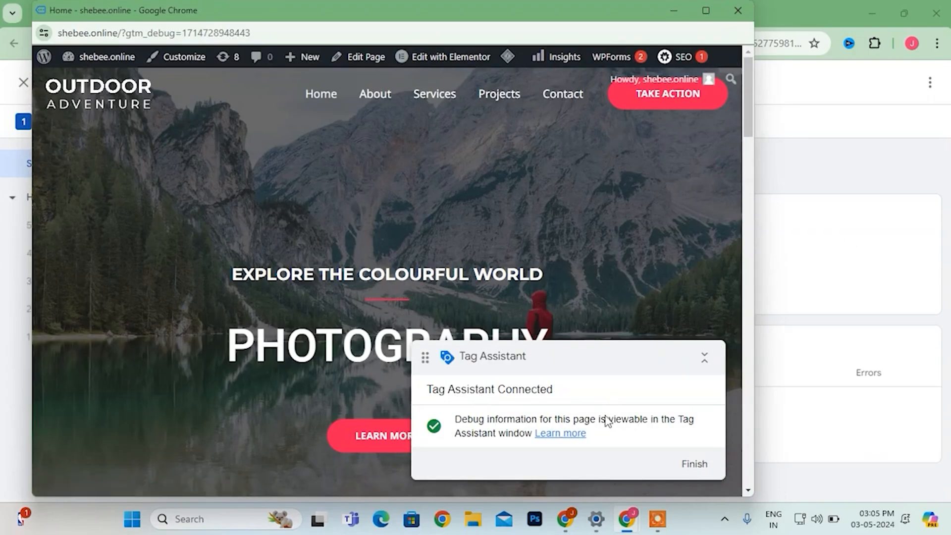
Finish the Tag Assistant debug session, continue to its summary, and reload the shebee.online home page.
scroll(601, 433, "down", 3)
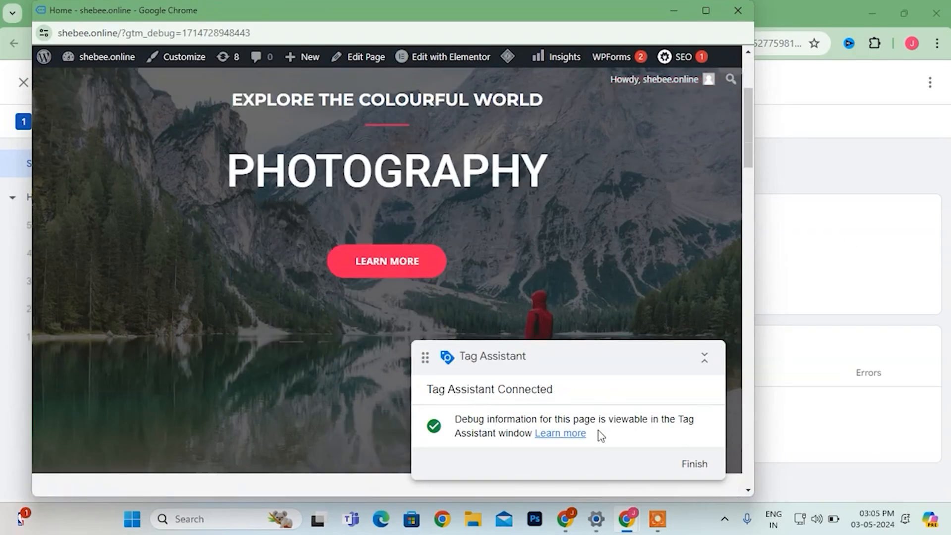
left_click(695, 465)
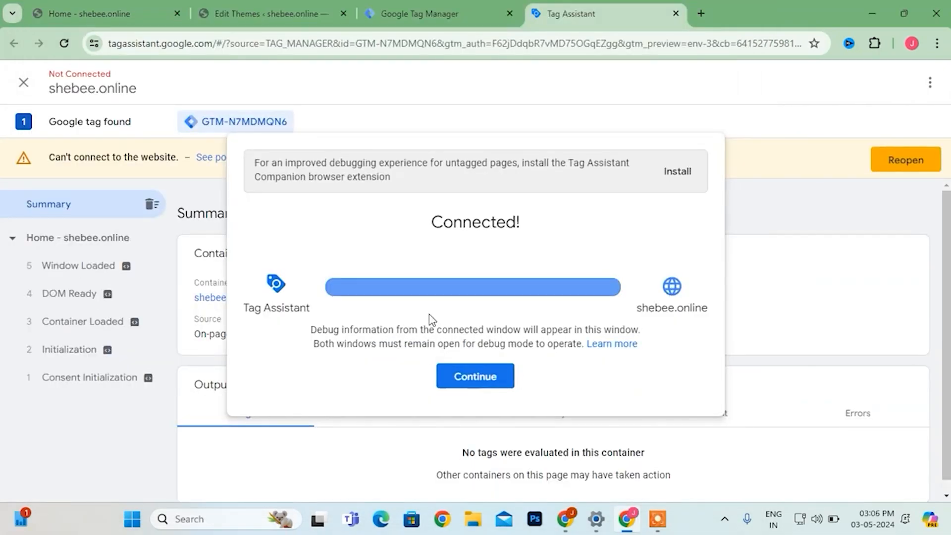
left_click(468, 380)
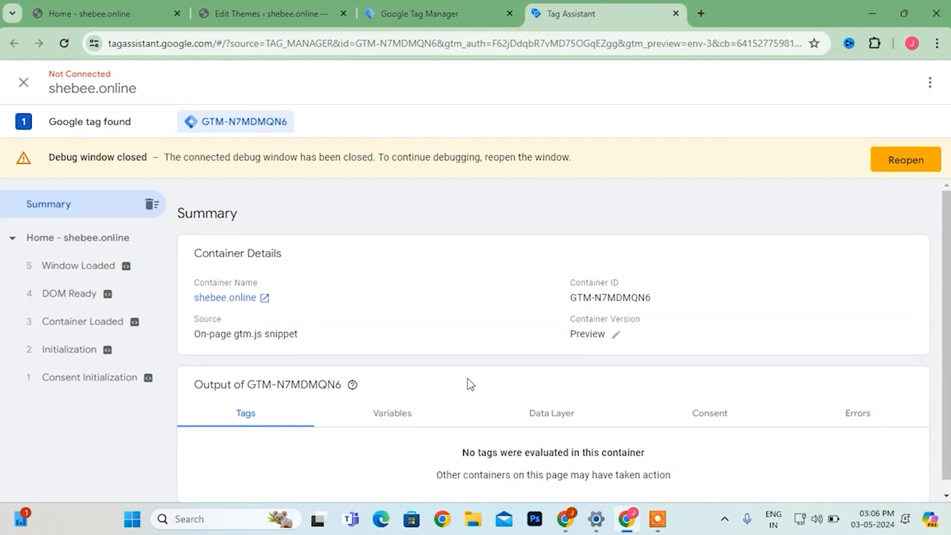
left_click(96, 13)
left_click(64, 43)
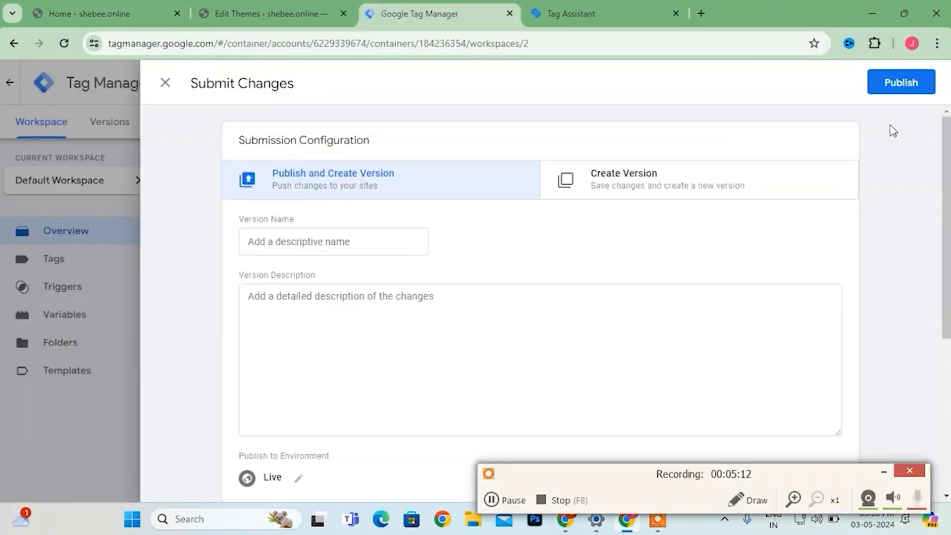
Name the container version "GTM one" and publish it to the Live environment, leaving the description empty.
left_click(376, 245)
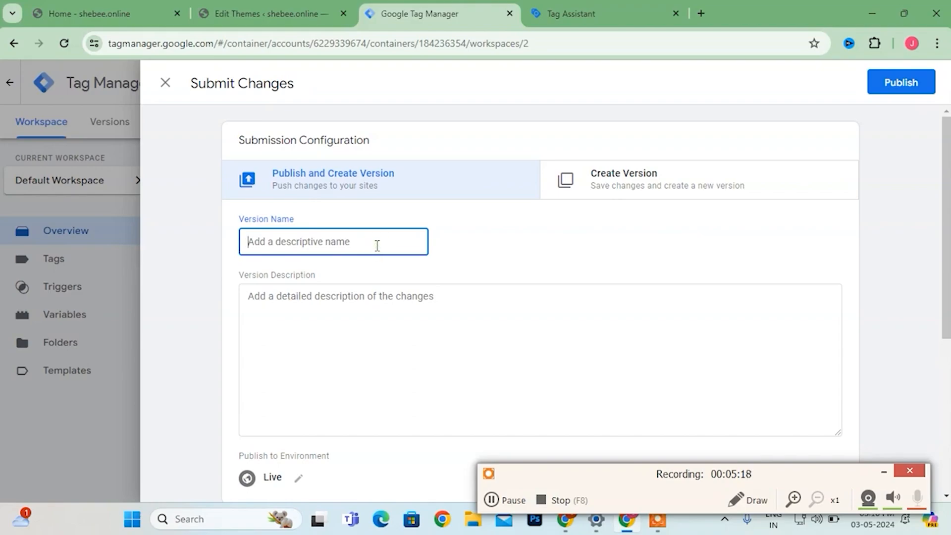
type("GTM one")
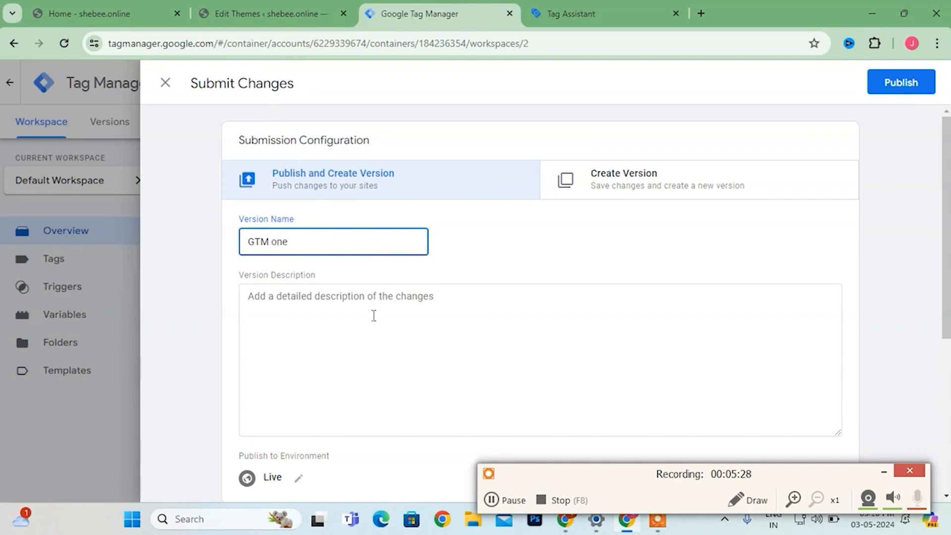
scroll(371, 326, "down", 4)
scroll(373, 331, "down", 2)
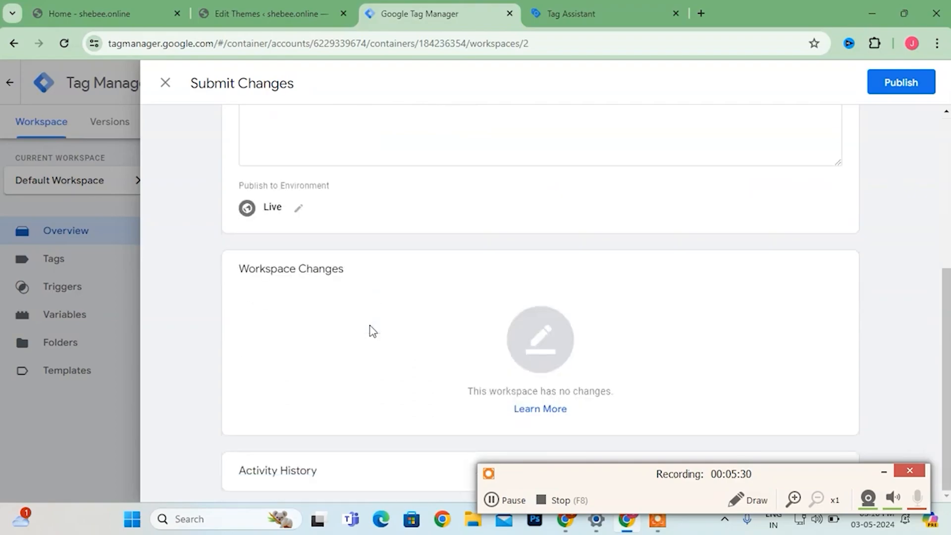
scroll(373, 330, "up", 6)
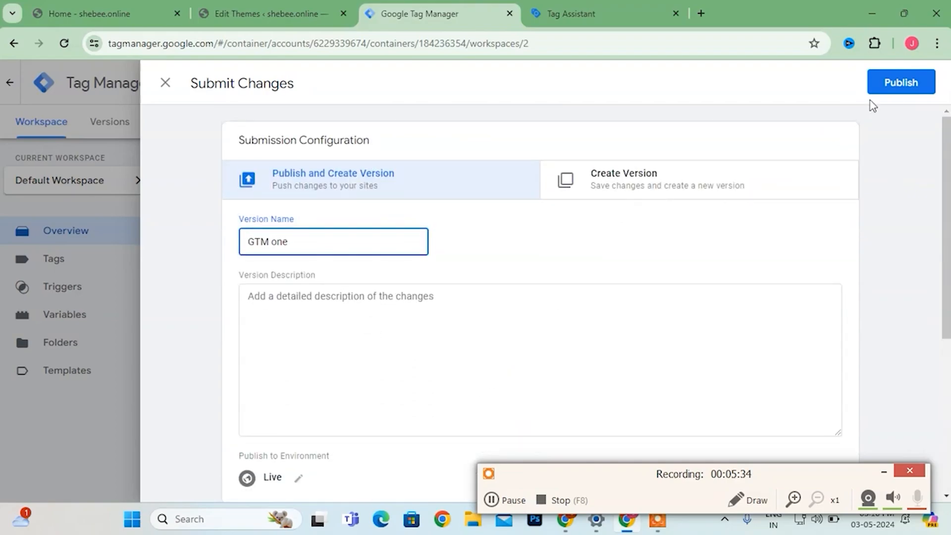
left_click(898, 93)
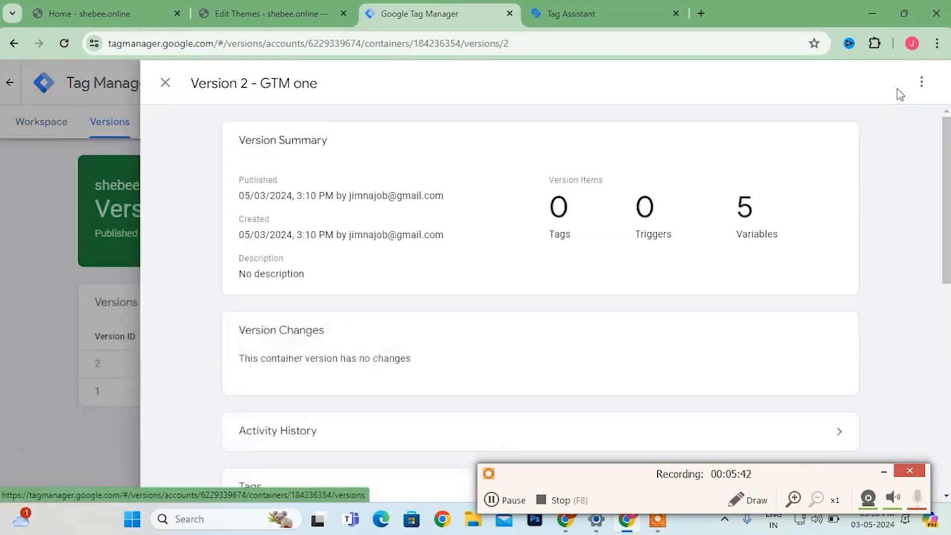
Review the published version's changes, tags, triggers and variables, and close its details to return to the version list.
scroll(600, 307, "down", 6)
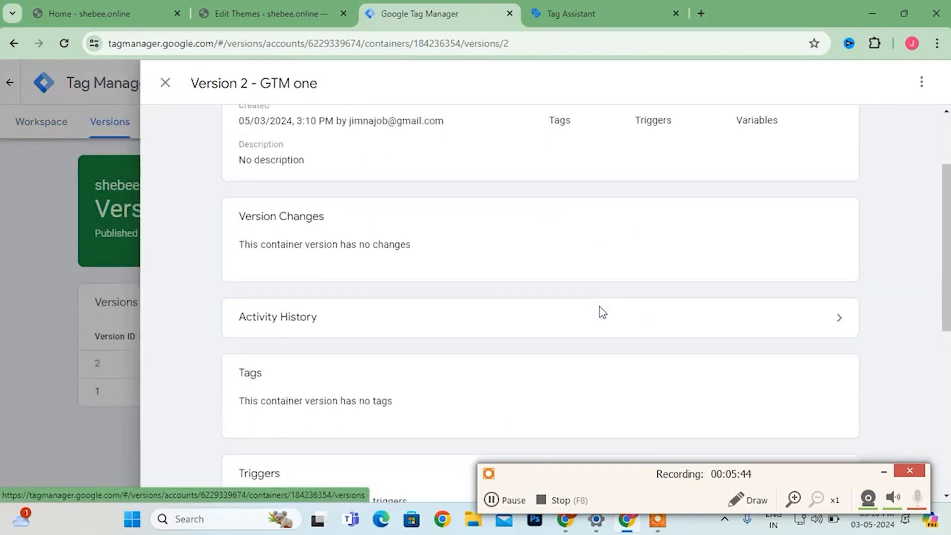
scroll(601, 311, "down", 4)
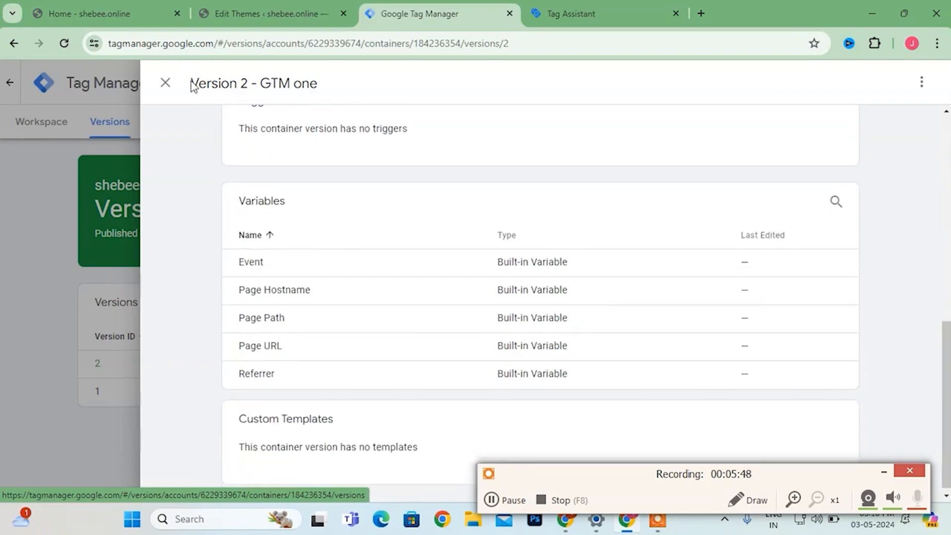
left_click(165, 82)
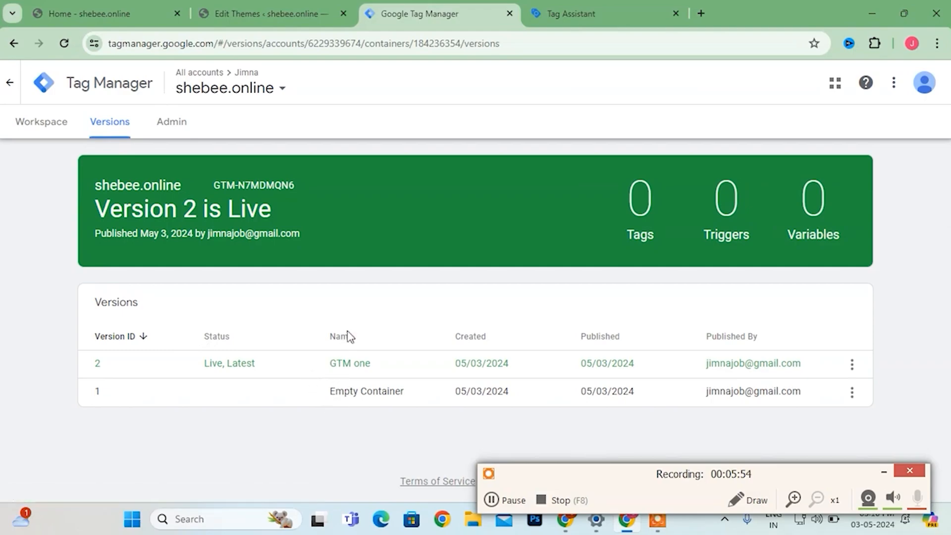
left_click(493, 500)
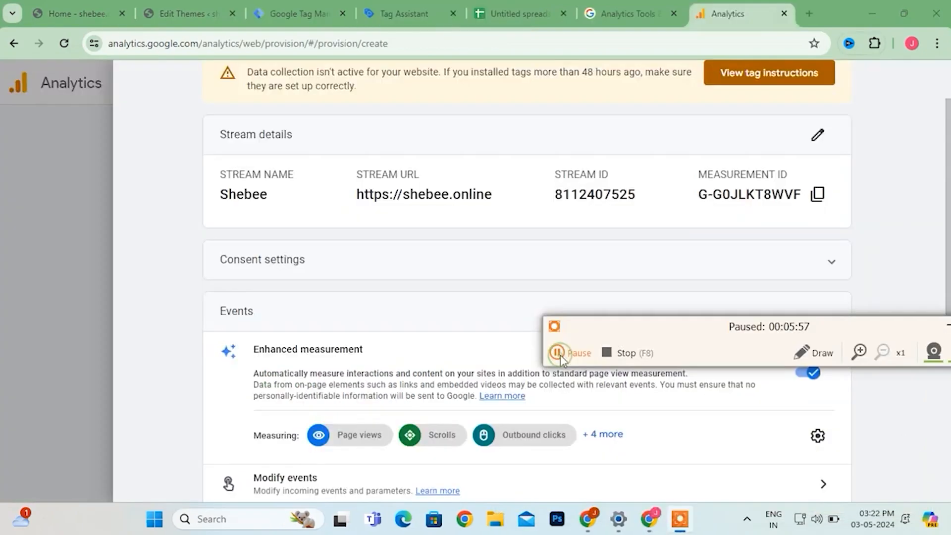
left_click(560, 355)
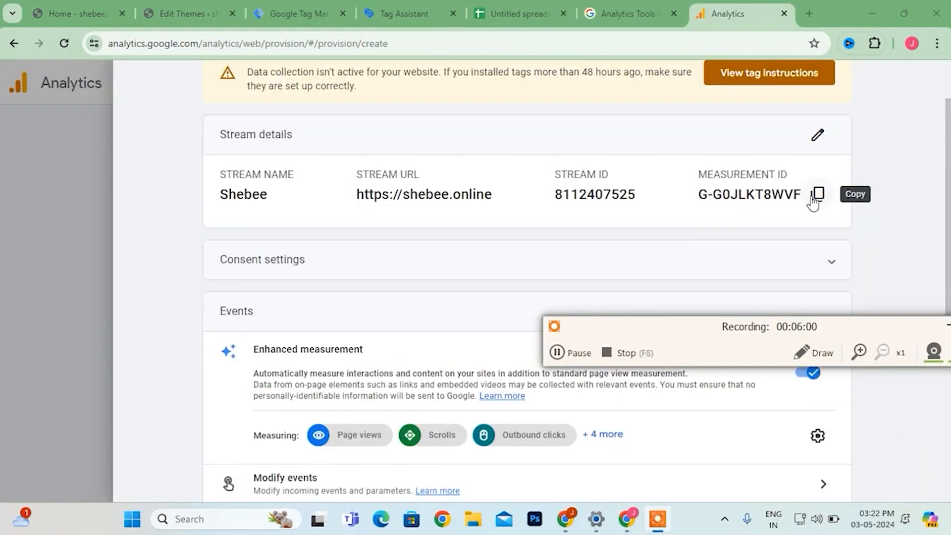
Copy the Shebee stream's measurement ID from Google Analytics into cell C2, the Google Analytics code, of the Google Sheets tracking table.
left_click(817, 198)
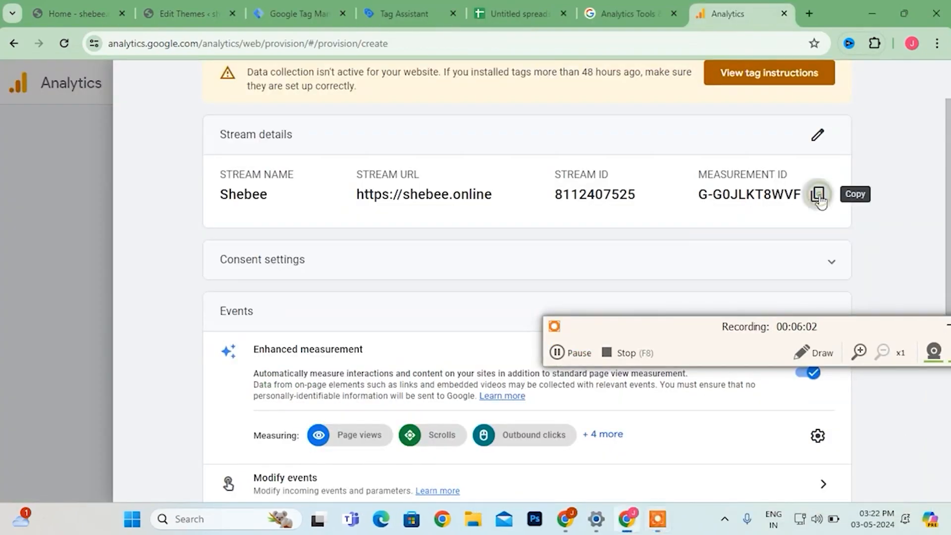
left_click(818, 198)
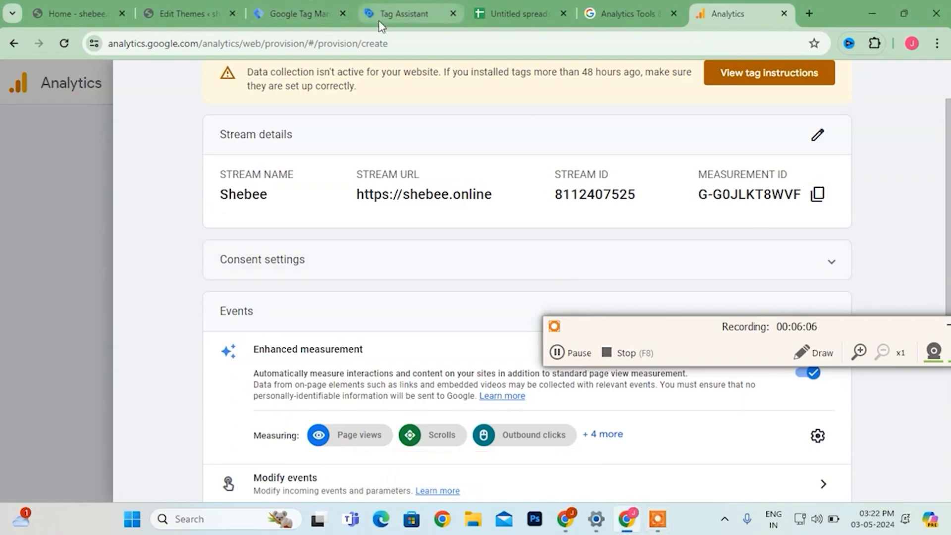
left_click(535, 11)
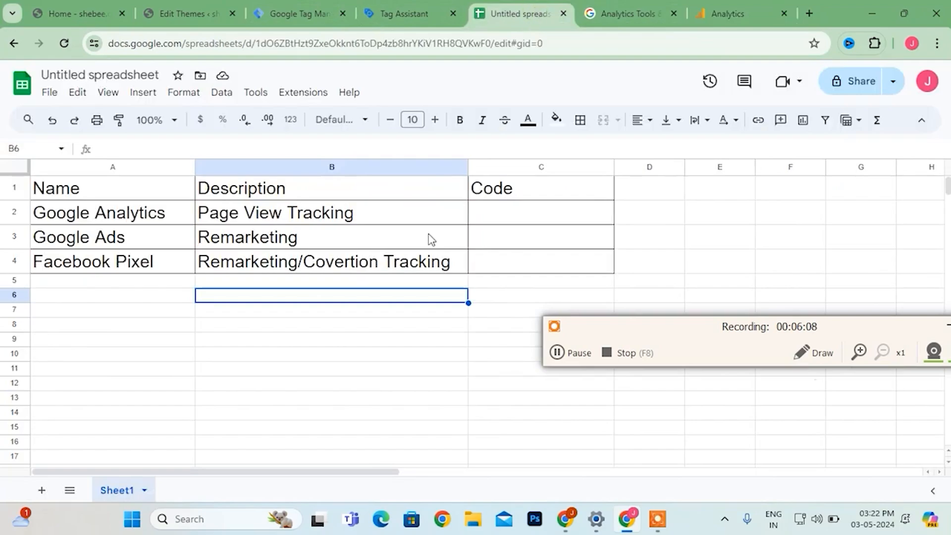
left_click(501, 217)
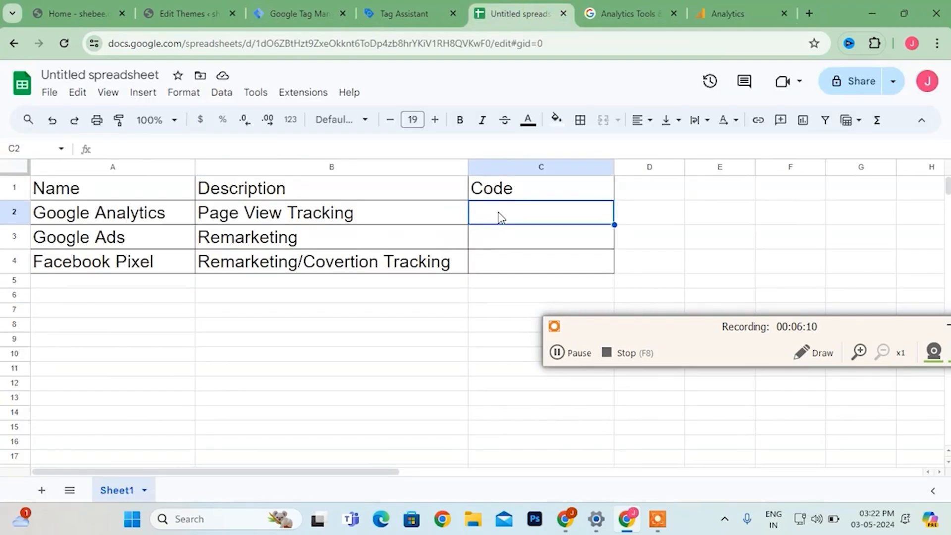
key("ctrl+v")
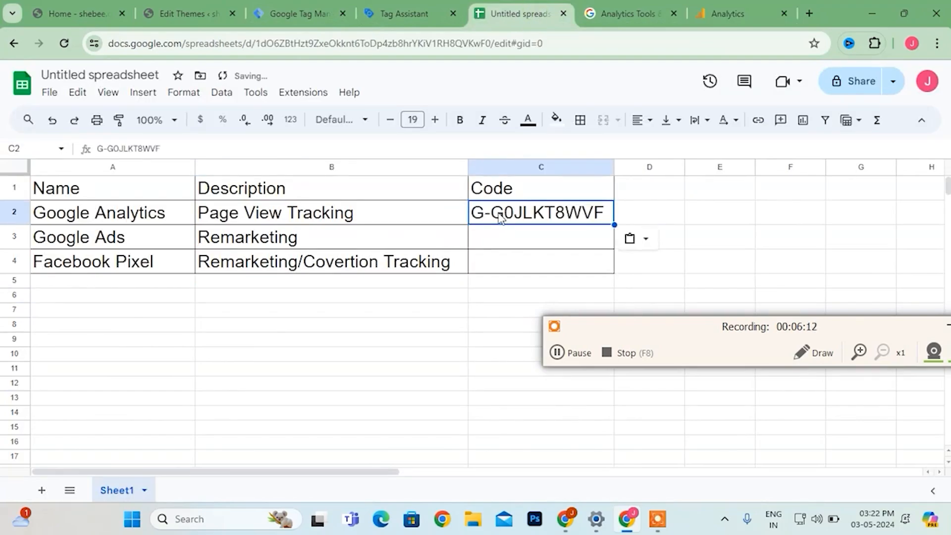
left_click(572, 352)
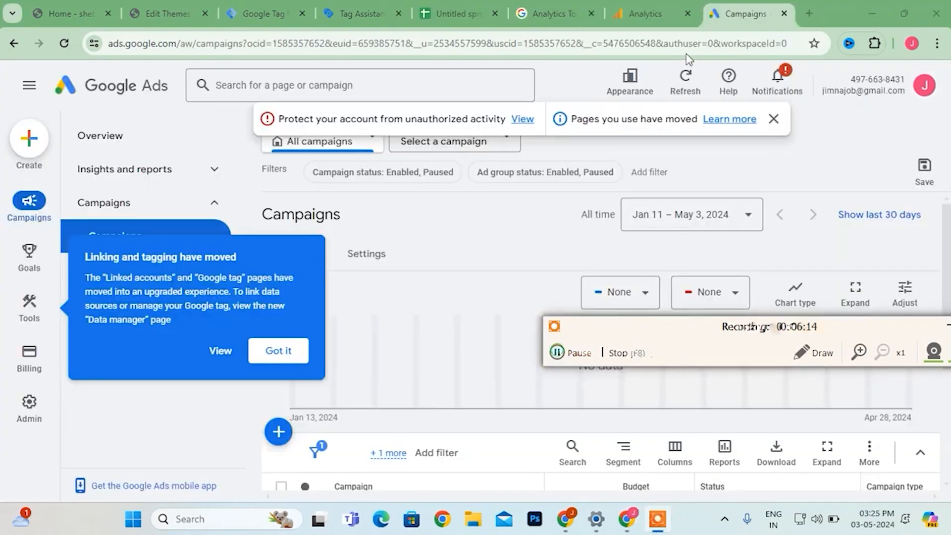
Switch Google Ads to the previous design for this session, giving "Something is broken or not working right" as the reason.
left_click(639, 92)
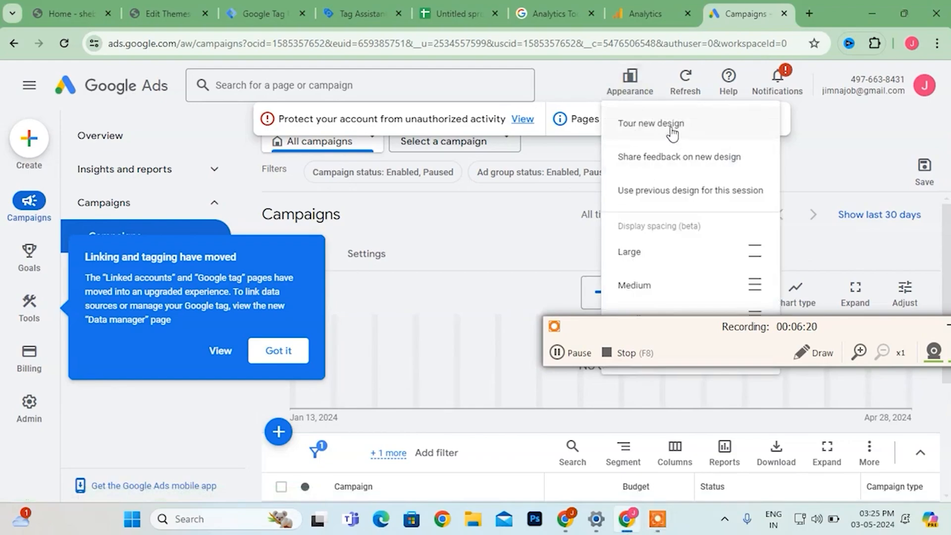
left_click(683, 192)
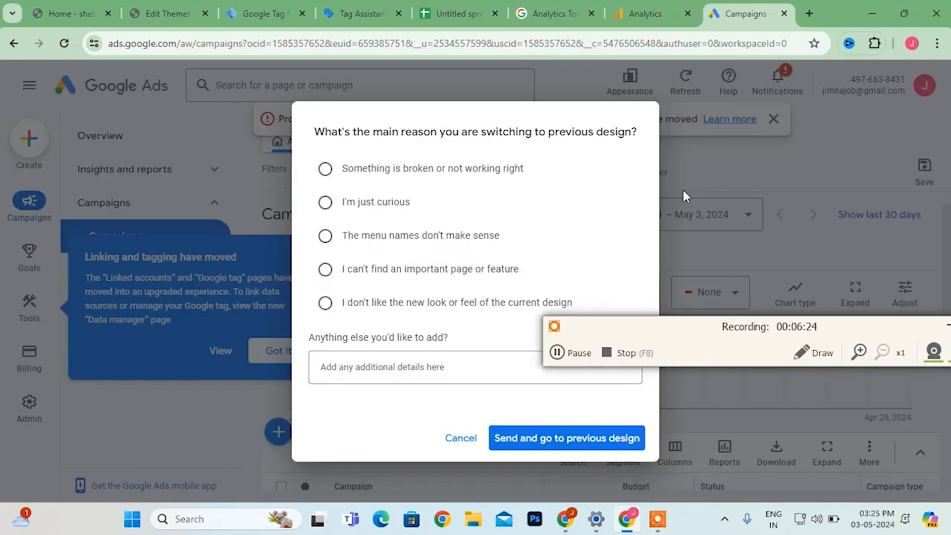
left_click(360, 173)
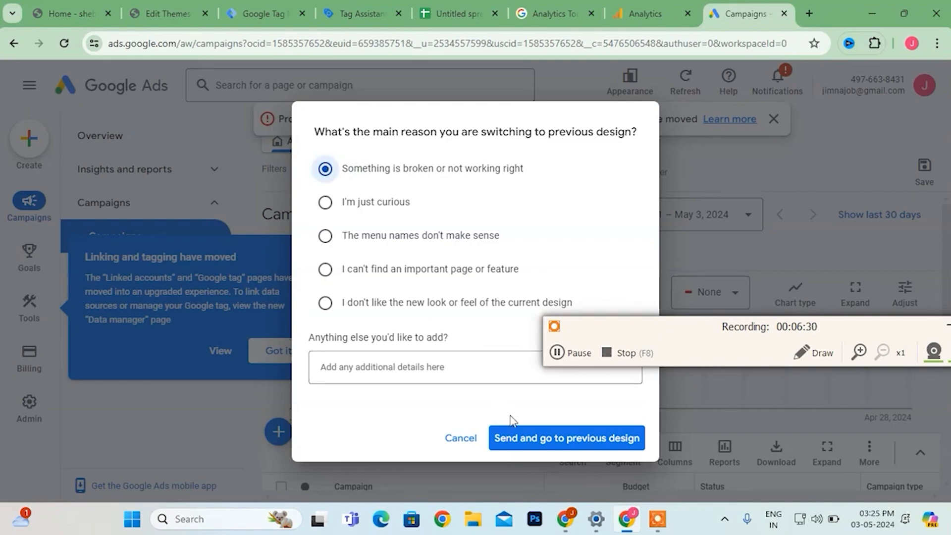
left_click(542, 445)
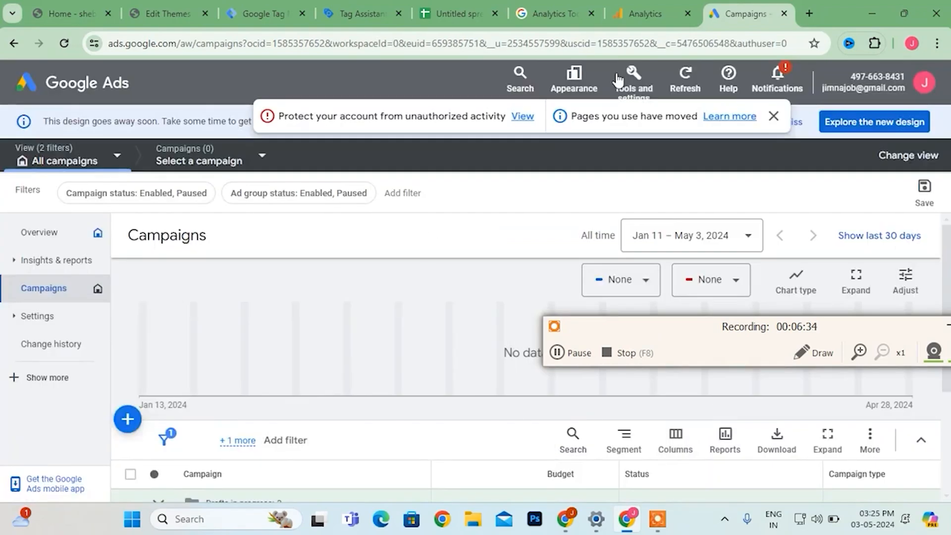
Open the Conversions measurement page, dismiss the notification banner and exit the conversion goals guide.
left_click(635, 84)
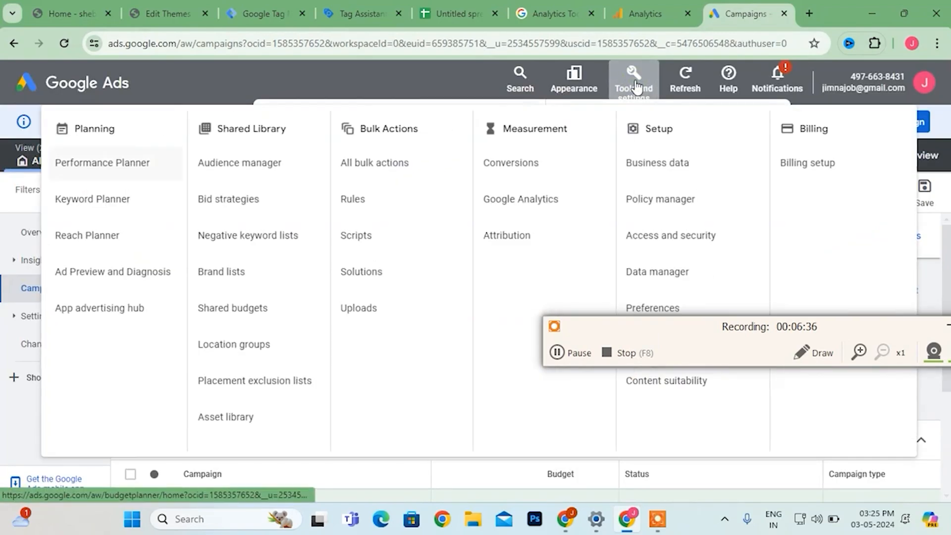
left_click(520, 164)
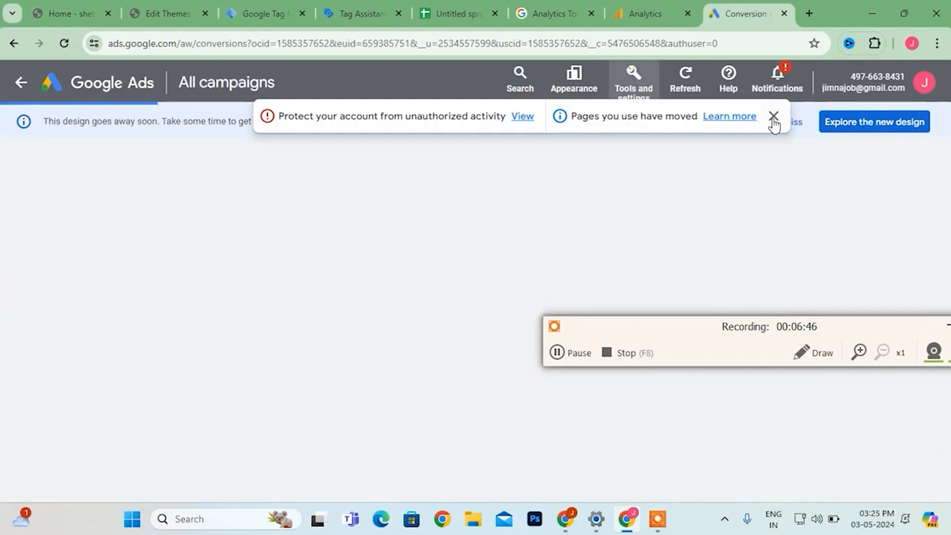
left_click(773, 117)
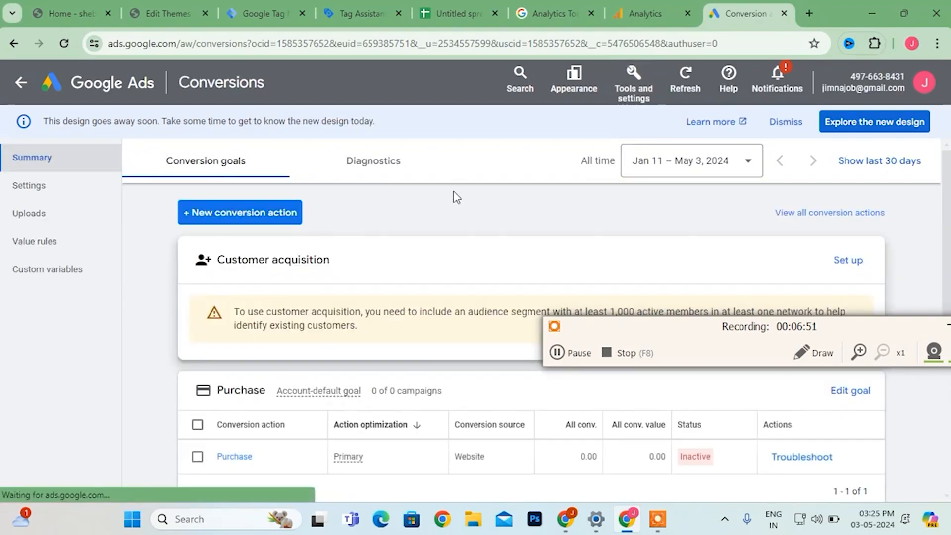
scroll(307, 370, "down", 3)
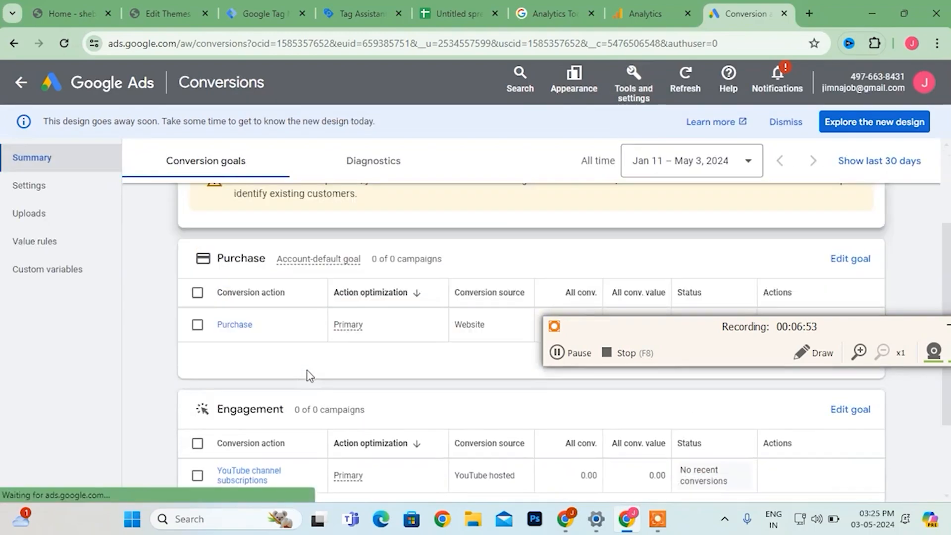
scroll(307, 371, "up", 1)
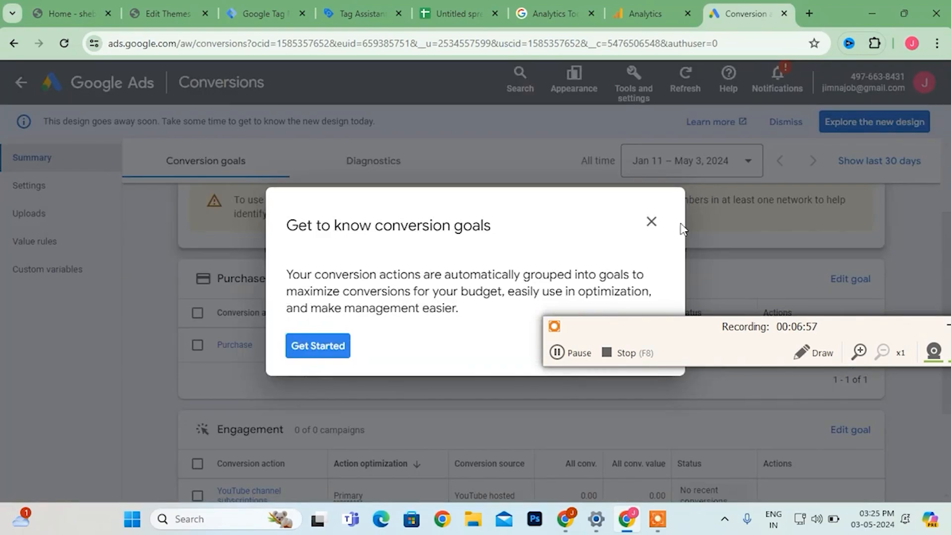
left_click(651, 223)
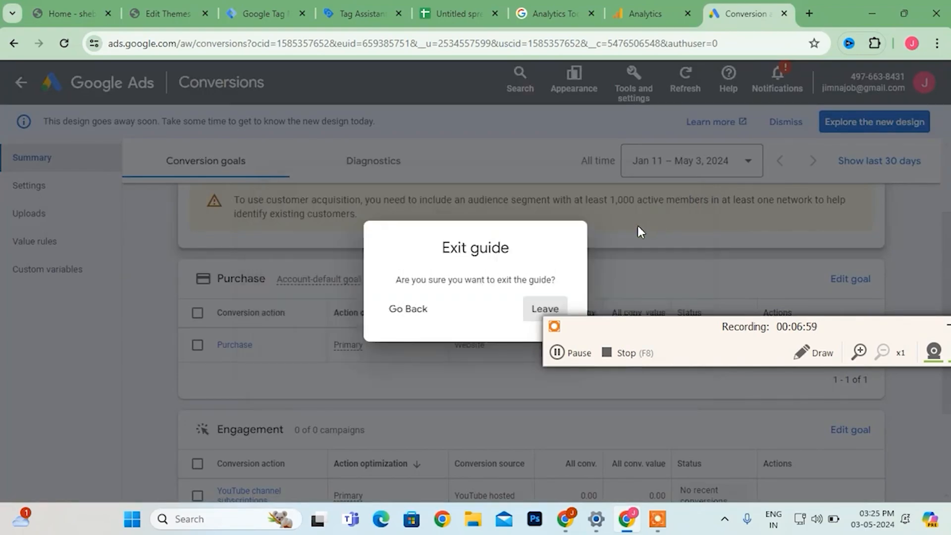
left_click_drag(690, 325, 685, 464)
left_click(539, 308)
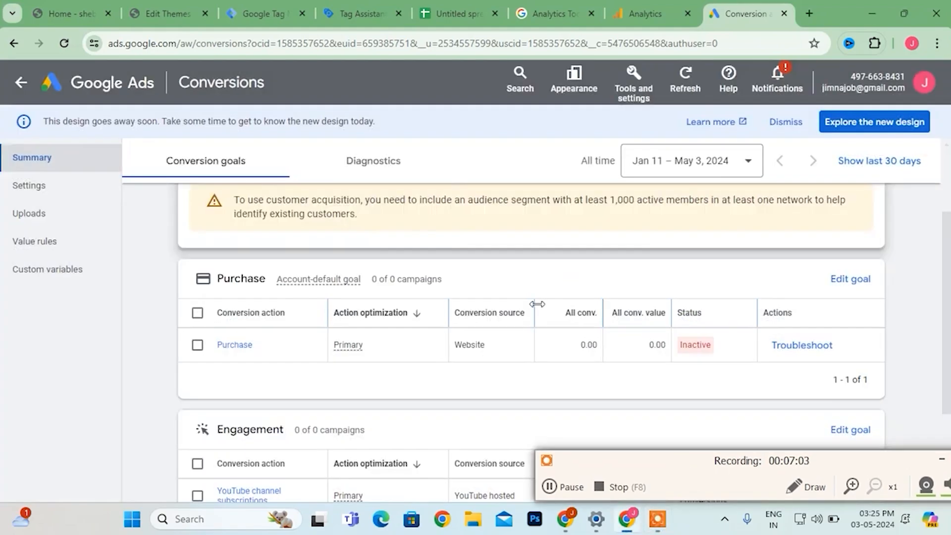
Start a new conversion action that tracks actions on a website.
scroll(280, 229, "up", 2)
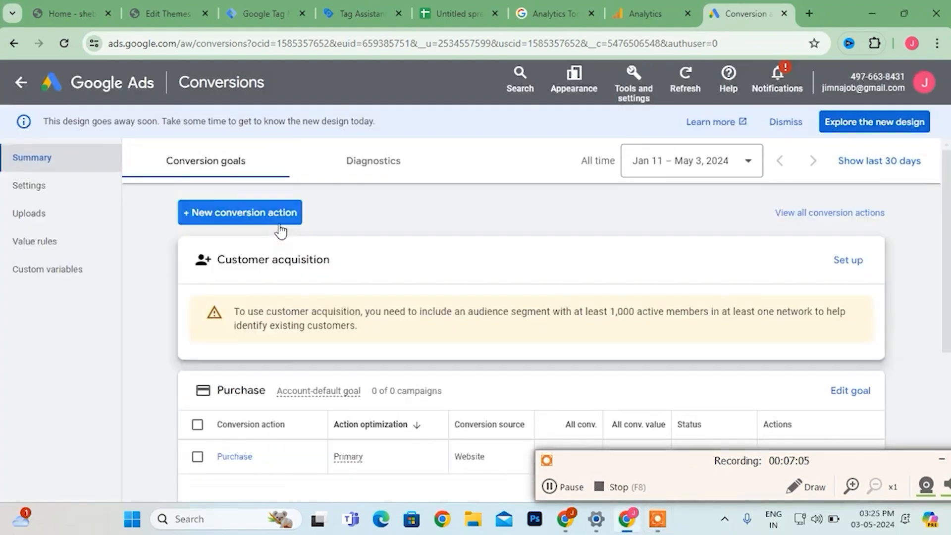
left_click(259, 218)
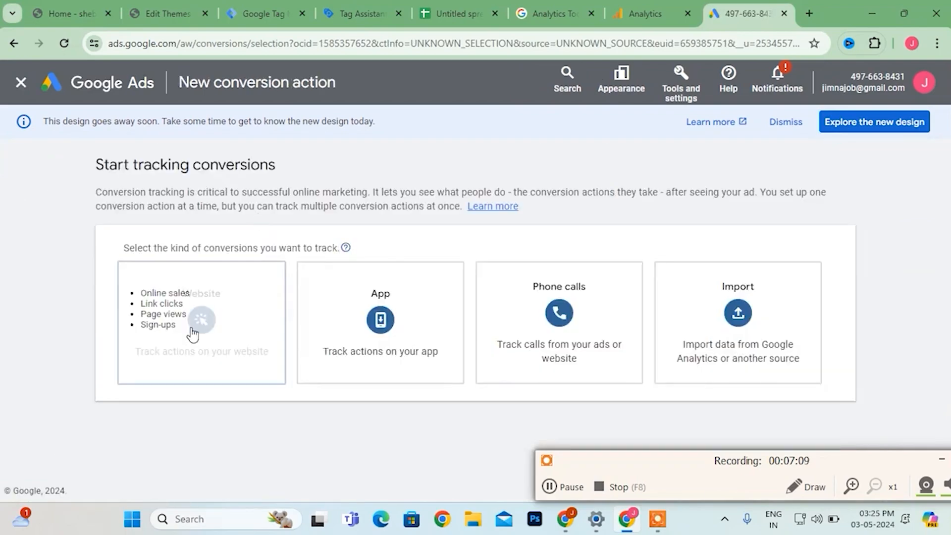
left_click(204, 322)
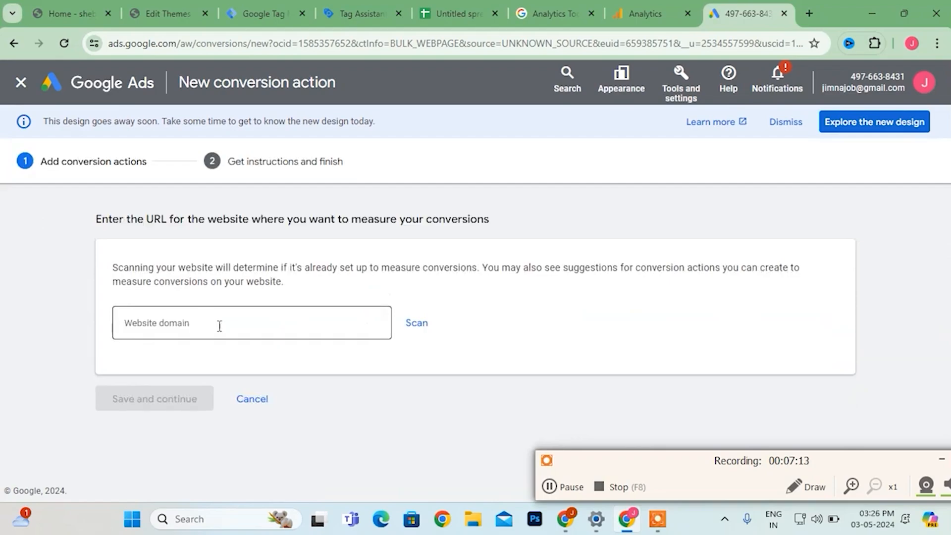
left_click(218, 325)
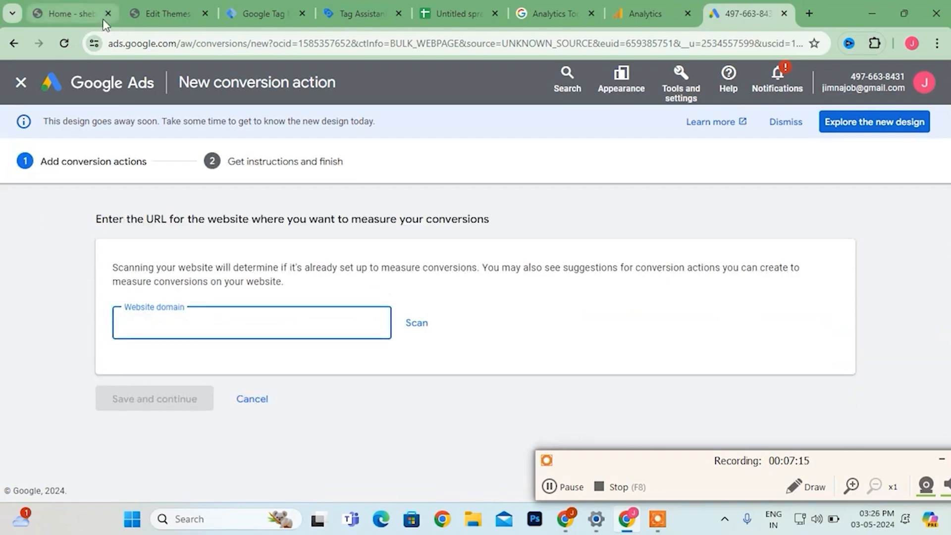
left_click(85, 16)
left_click(168, 44)
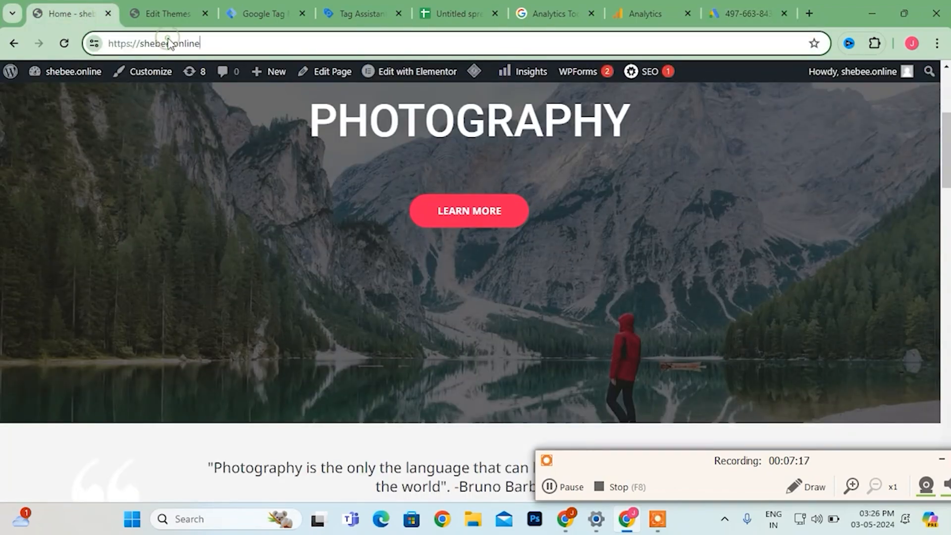
double_click(169, 43)
left_click(168, 44)
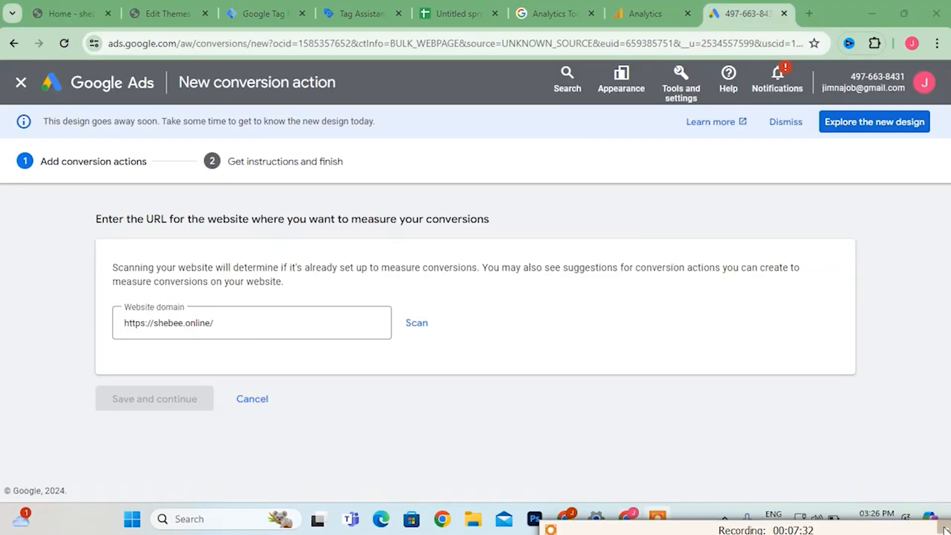
left_click(943, 527)
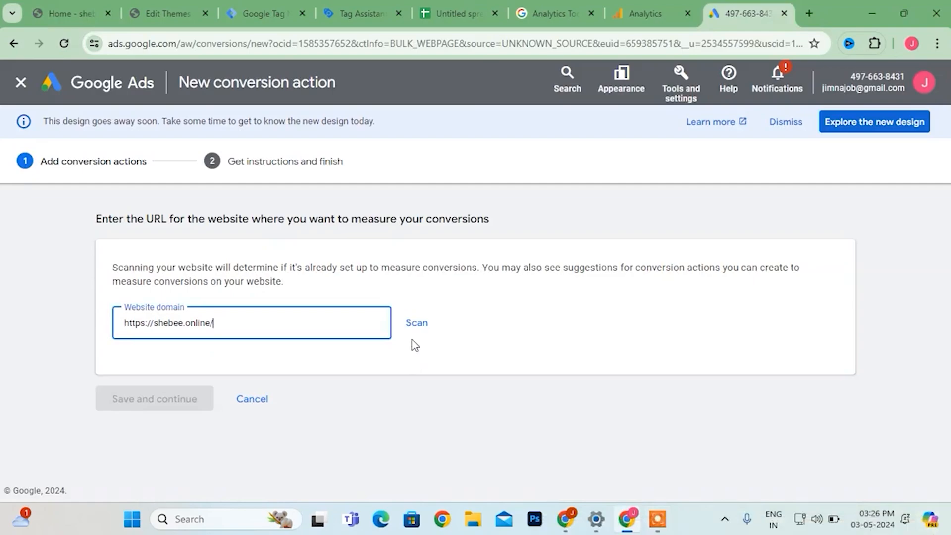
left_click(416, 325)
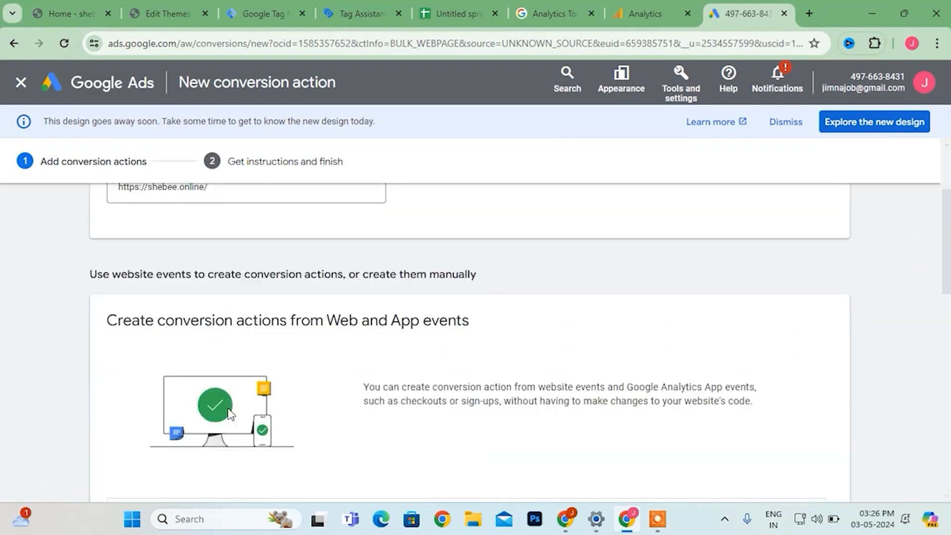
Set the page-load conversion action's goal to Purchase and try to add it without a URL.
scroll(229, 413, "down", 4)
scroll(229, 411, "down", 2)
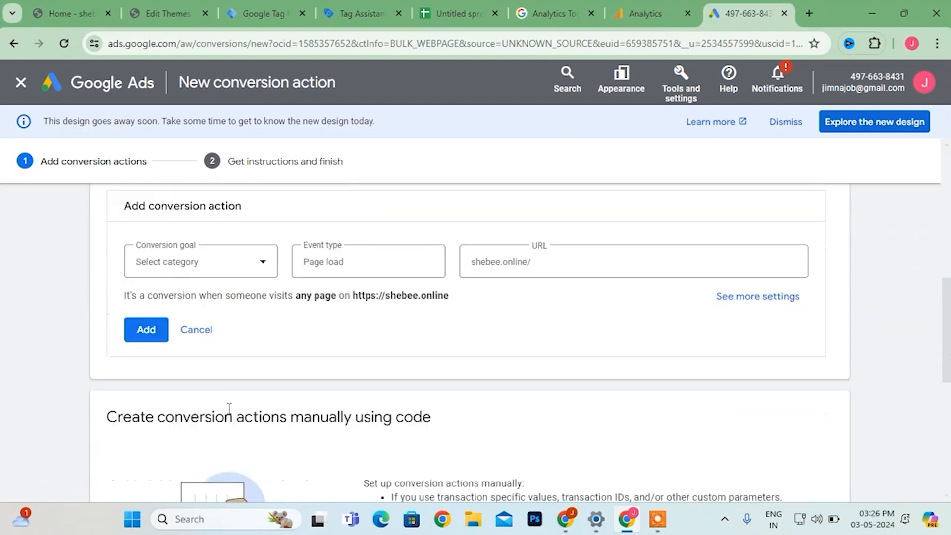
left_click(234, 260)
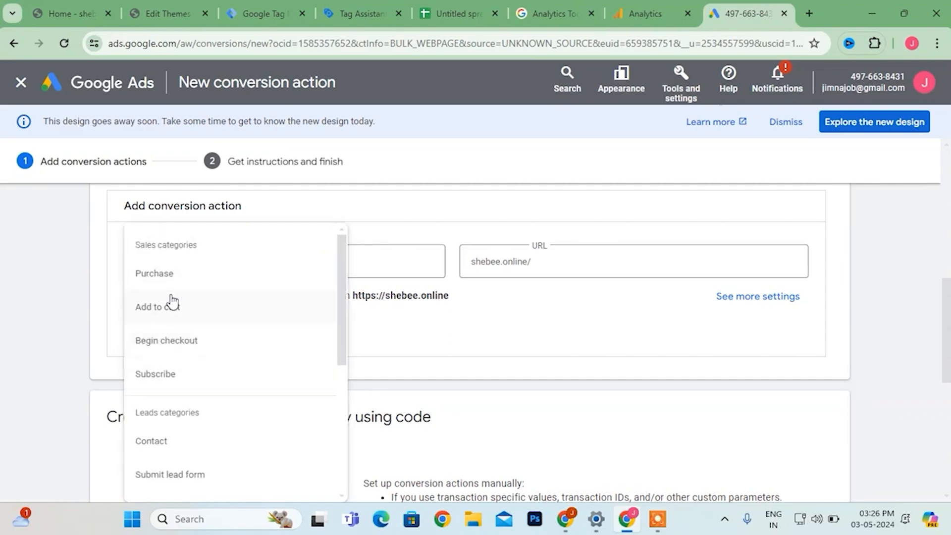
left_click(164, 275)
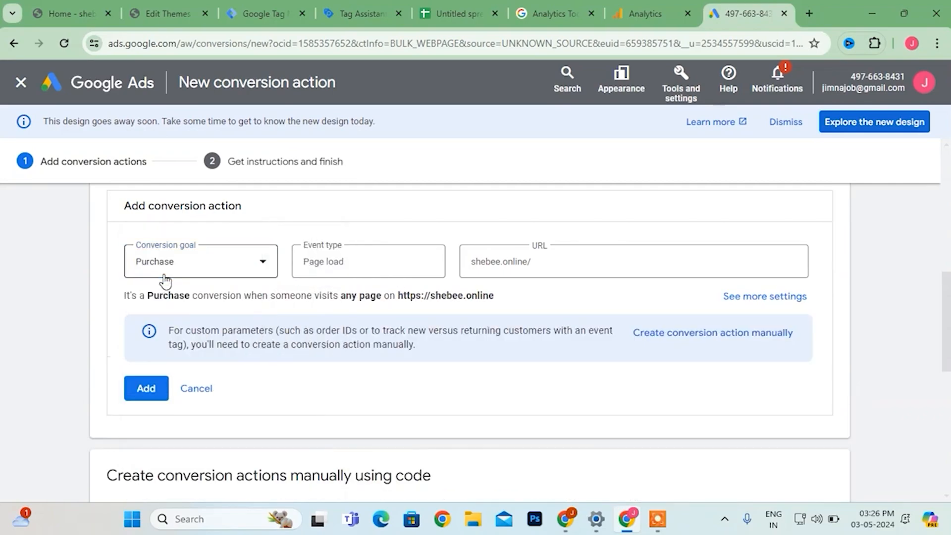
scroll(357, 334, "down", 3)
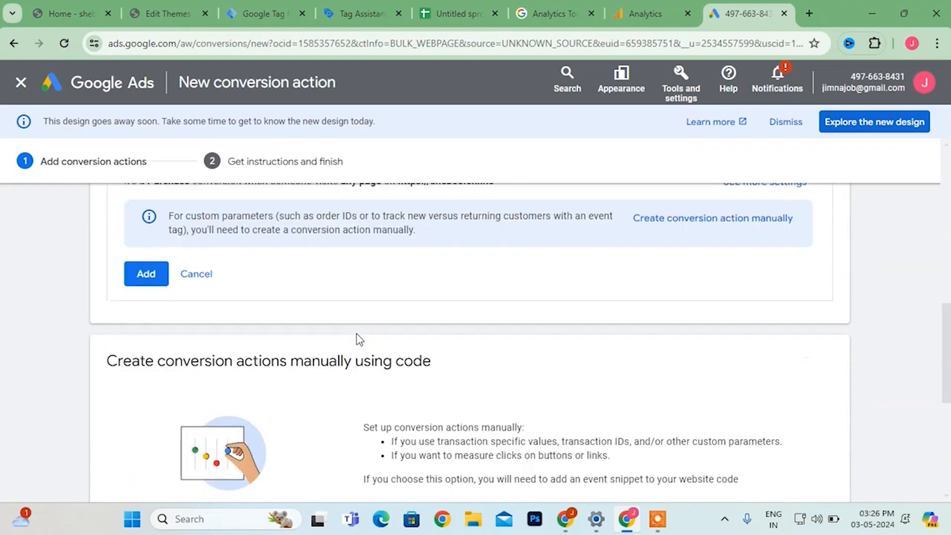
scroll(358, 334, "down", 5)
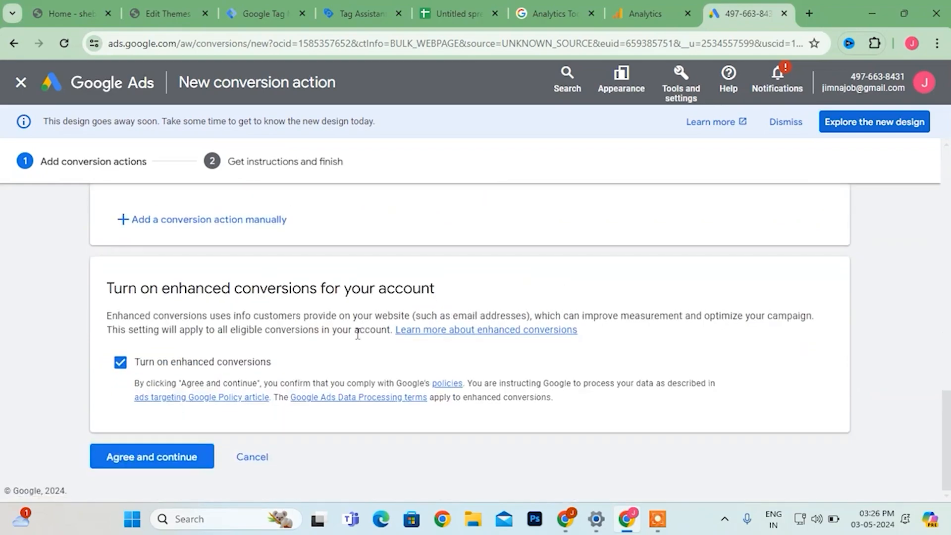
scroll(357, 335, "up", 8)
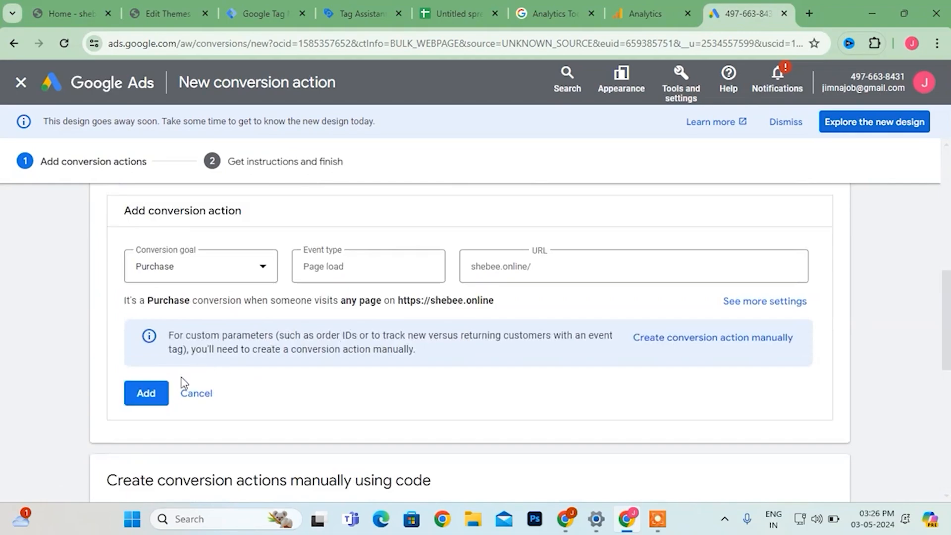
left_click(150, 397)
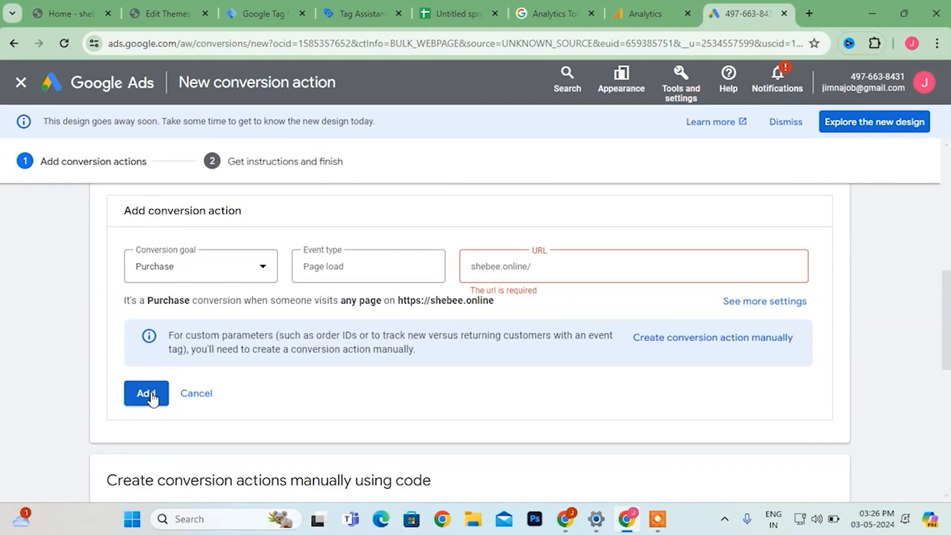
Return to the shebee.online home page to get a page address for the conversion action's URL.
left_click(500, 273)
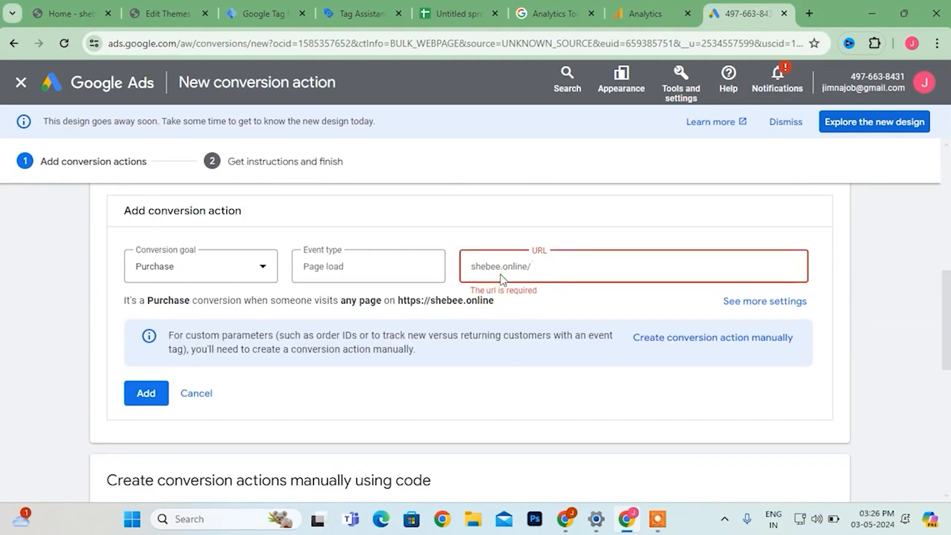
left_click(76, 10)
scroll(540, 273, "up", 5)
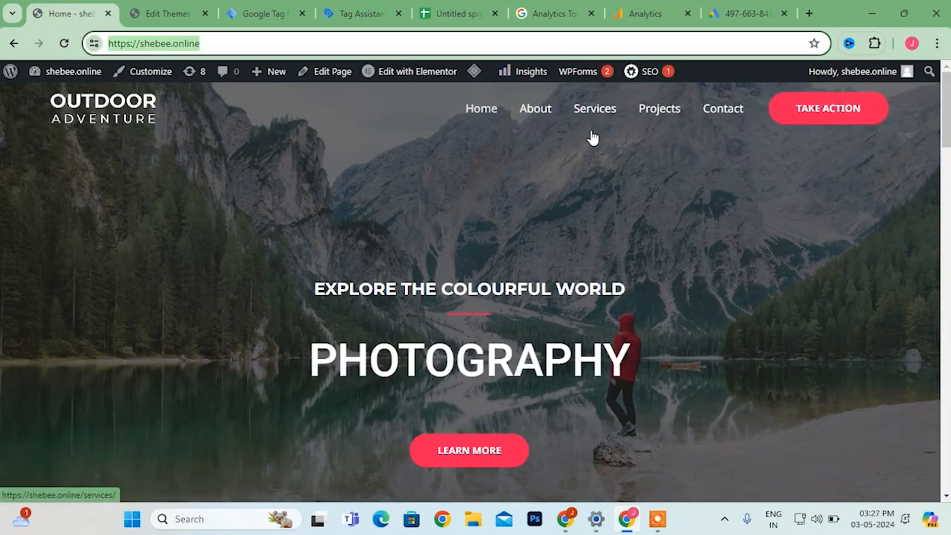
Try to copy the address of the site's Services page.
left_click(603, 112)
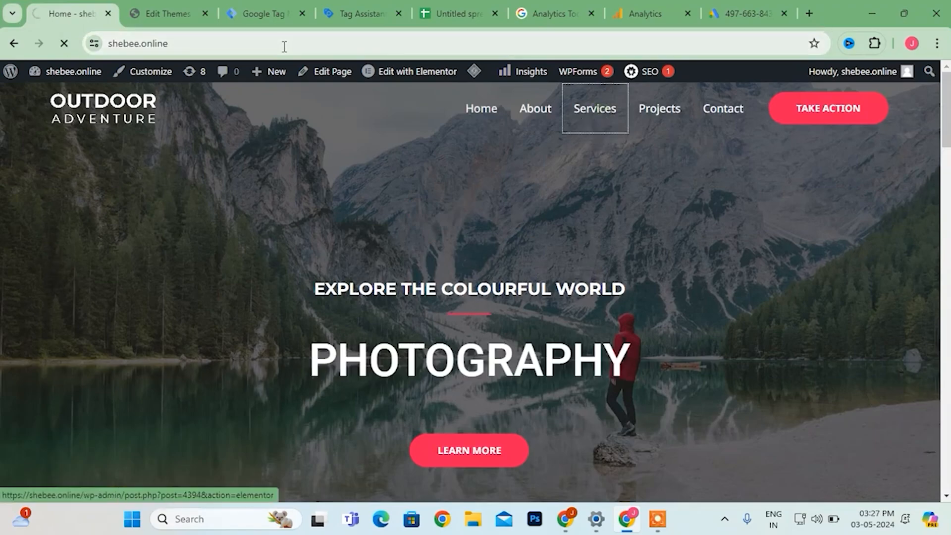
left_click(250, 48)
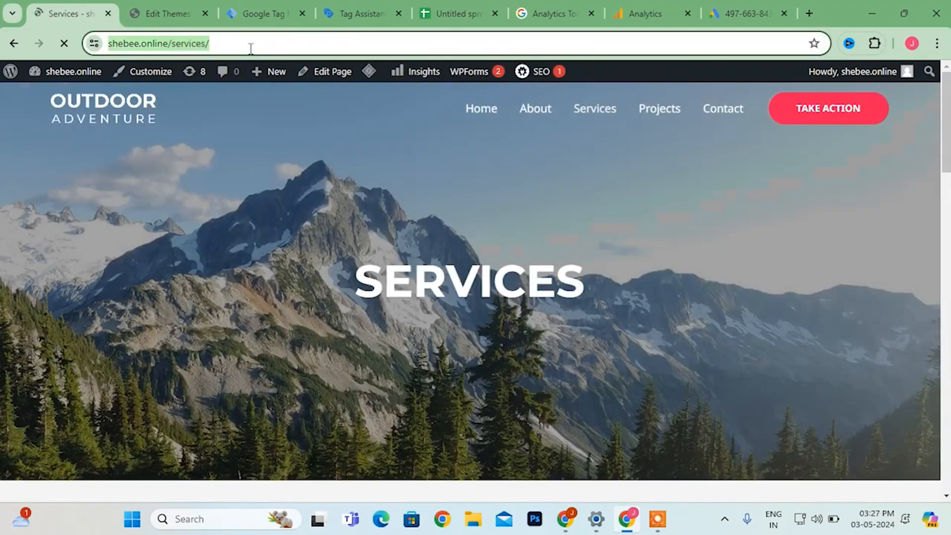
type("c")
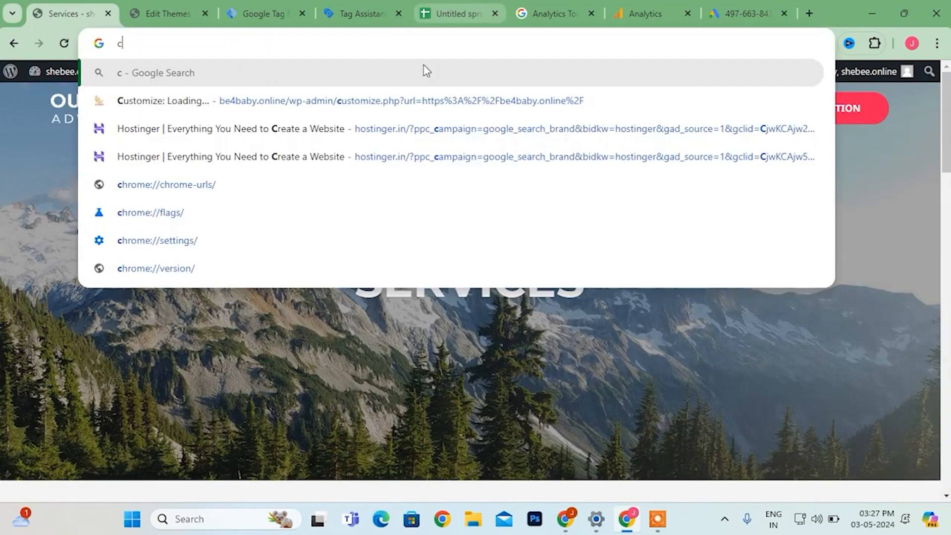
left_click(205, 309)
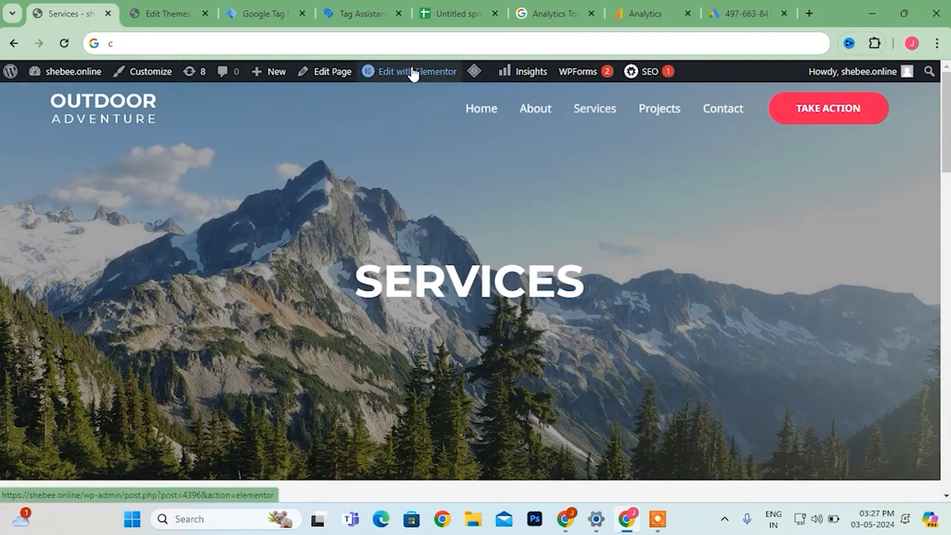
left_click(596, 119)
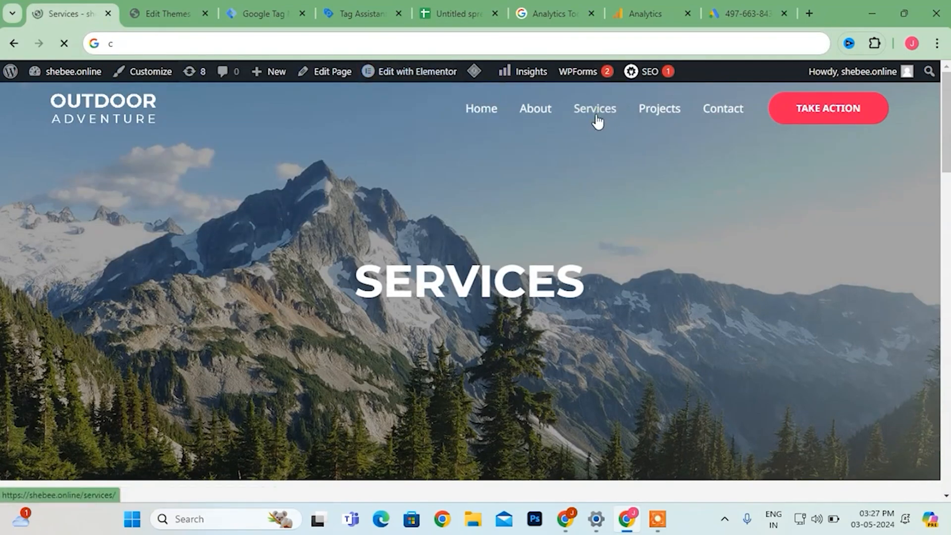
Open the site's Projects page and copy its address, shebee.online/projects/.
left_click(652, 119)
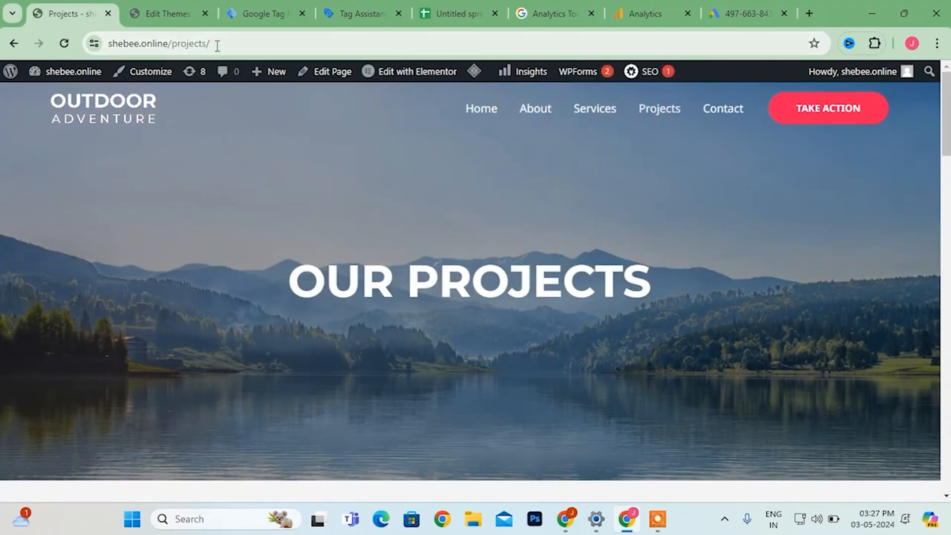
left_click(219, 43)
key("ctrl+c")
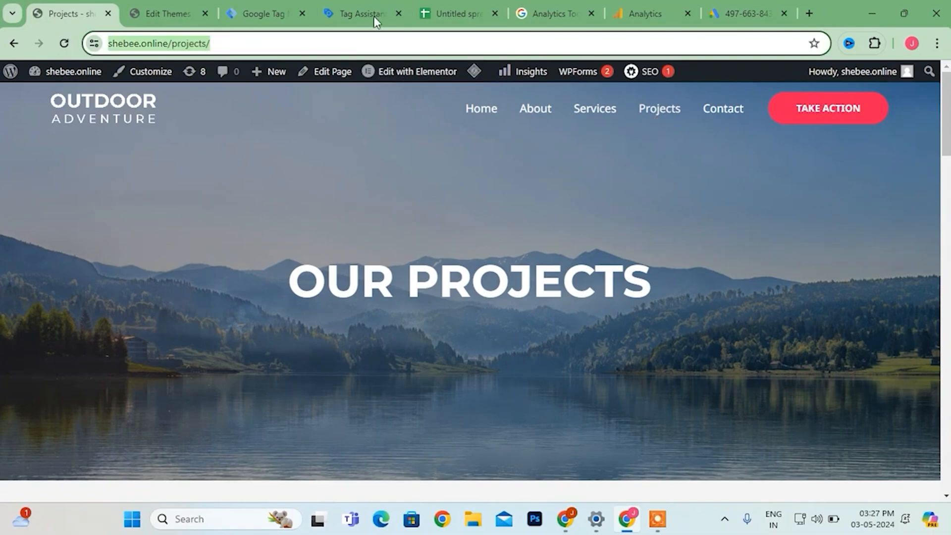
Switch to Google Ads and paste the copied Projects page address into the conversion action's URL.
left_click(743, 12)
left_click(568, 271)
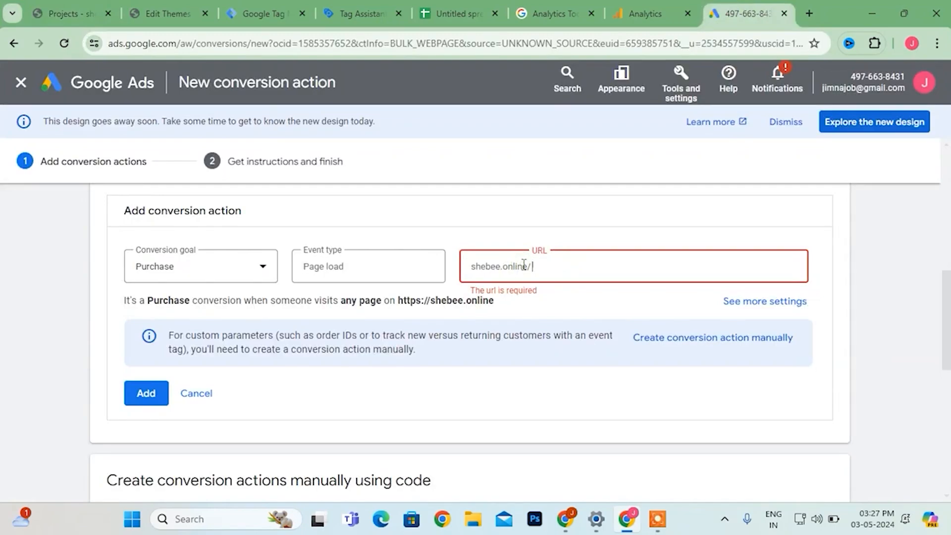
key("ctrl+v")
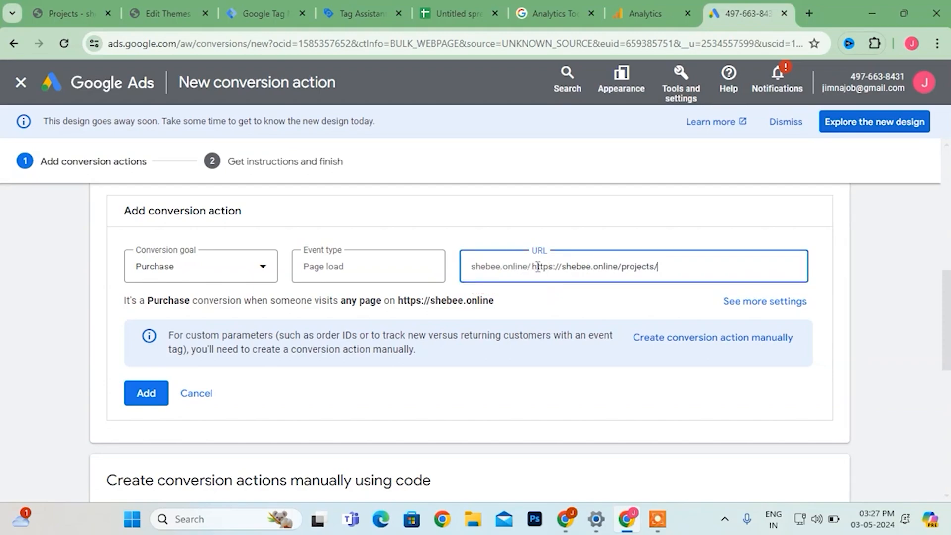
Clear the conversion action's URL and paste the full Projects page address into it again.
left_click(620, 266)
key("BackSpace")
key("BackSpace")
key("BackSpace")
key("BackSpace")
key("BackSpace")
key("BackSpace")
key("BackSpace")
key("BackSpace")
key("BackSpace")
key("BackSpace")
key("BackSpace")
key("BackSpace")
key("BackSpace")
key("BackSpace")
key("BackSpace")
key("BackSpace")
key("BackSpace")
key("BackSpace")
key("BackSpace")
key("ctrl+a")
key("BackSpace")
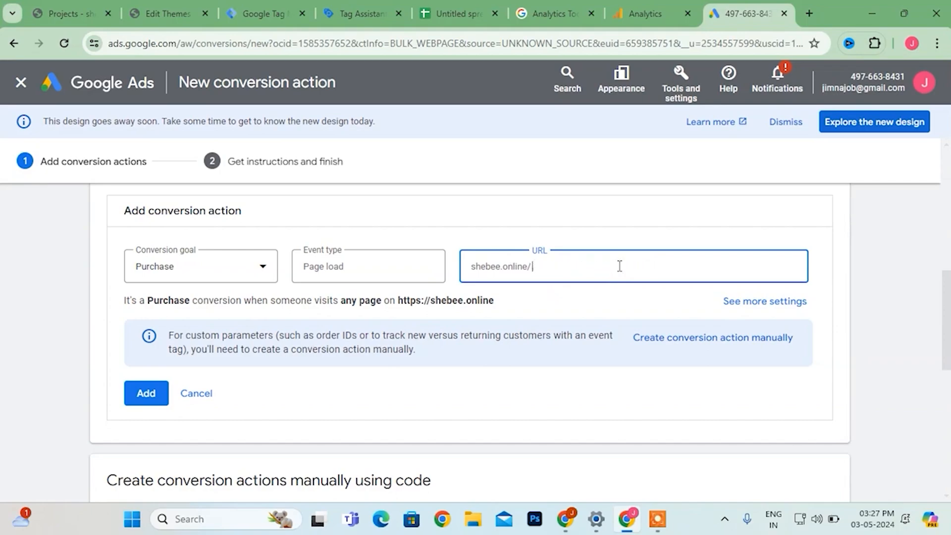
key("ctrl+v")
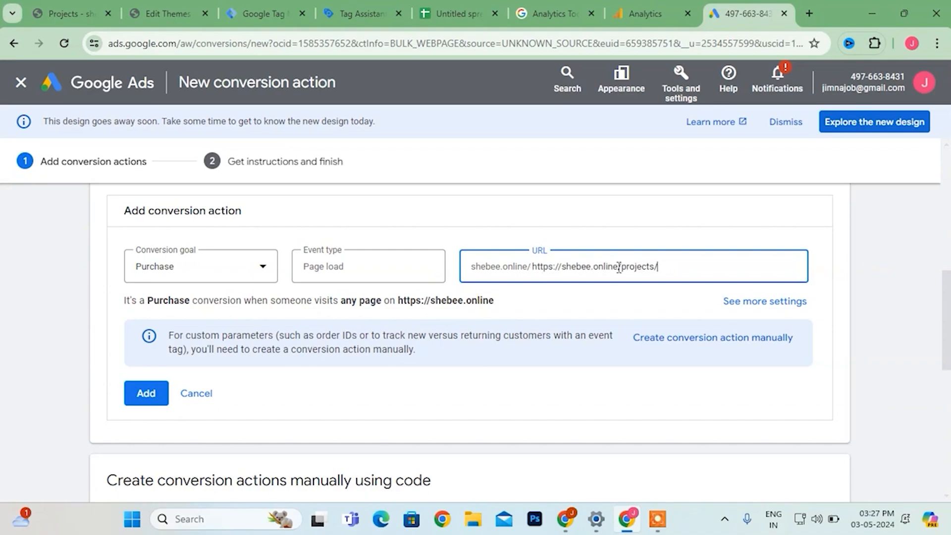
Trim the URL after the shebee.online/ prefix to projects/ and add the Purchase conversion action.
left_click(619, 266)
key("BackSpace")
key("BackSpace")
key("BackSpace")
key("BackSpace")
key("BackSpace")
key("BackSpace")
key("BackSpace")
key("BackSpace")
key("BackSpace")
key("BackSpace")
key("BackSpace")
key("BackSpace")
key("BackSpace")
key("BackSpace")
key("BackSpace")
key("BackSpace")
key("BackSpace")
key("BackSpace")
key("BackSpace")
key("BackSpace")
key("BackSpace")
key("BackSpace")
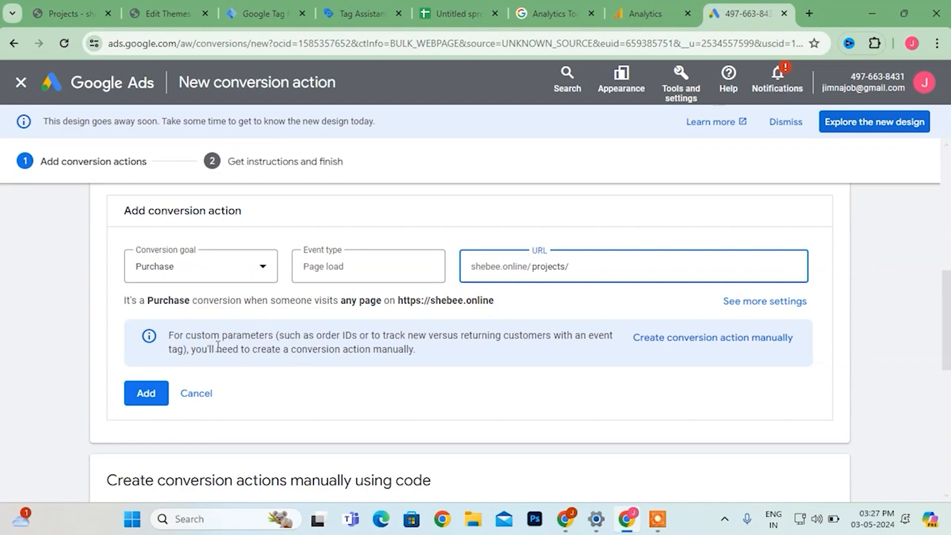
left_click(156, 392)
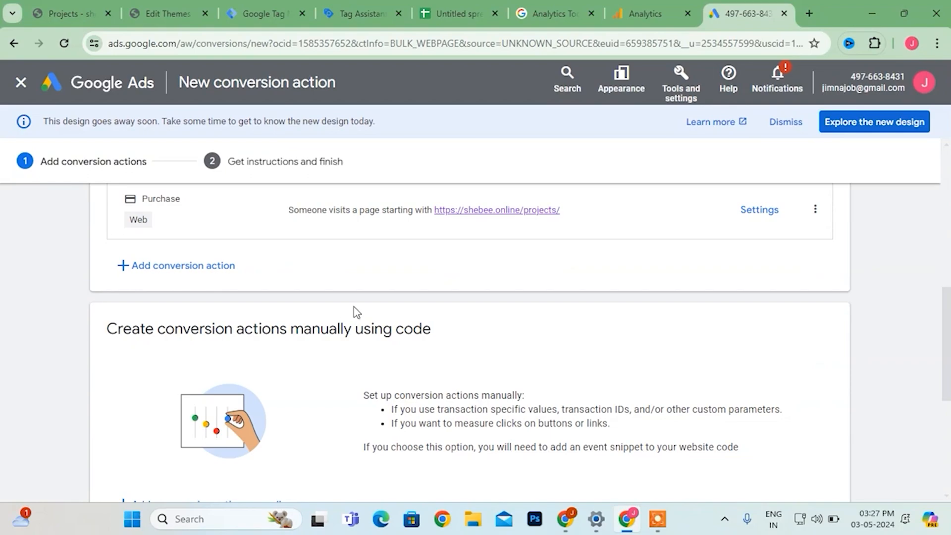
Review the conversion action setup, leave enhanced conversions turned on, and agree to continue to the instructions.
scroll(356, 312, "up", 3)
scroll(355, 312, "up", 2)
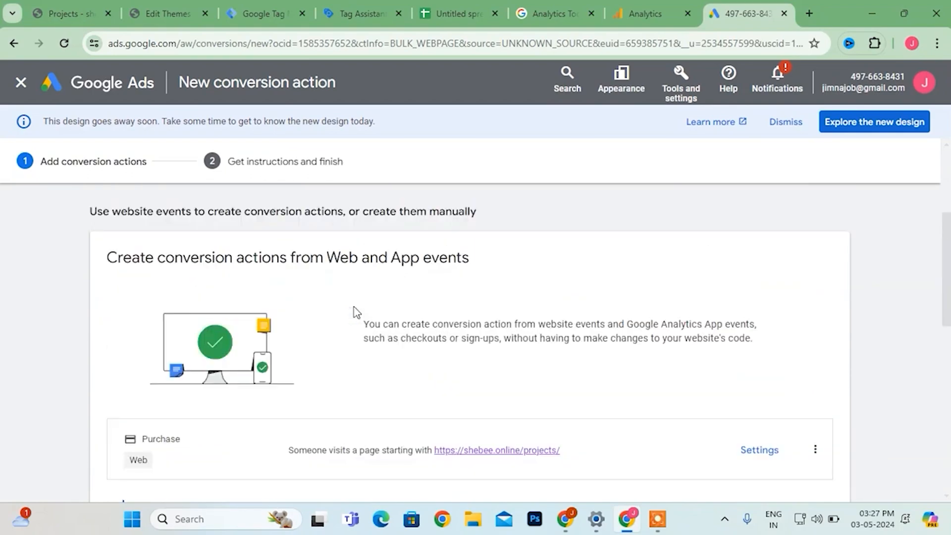
scroll(356, 312, "up", 2)
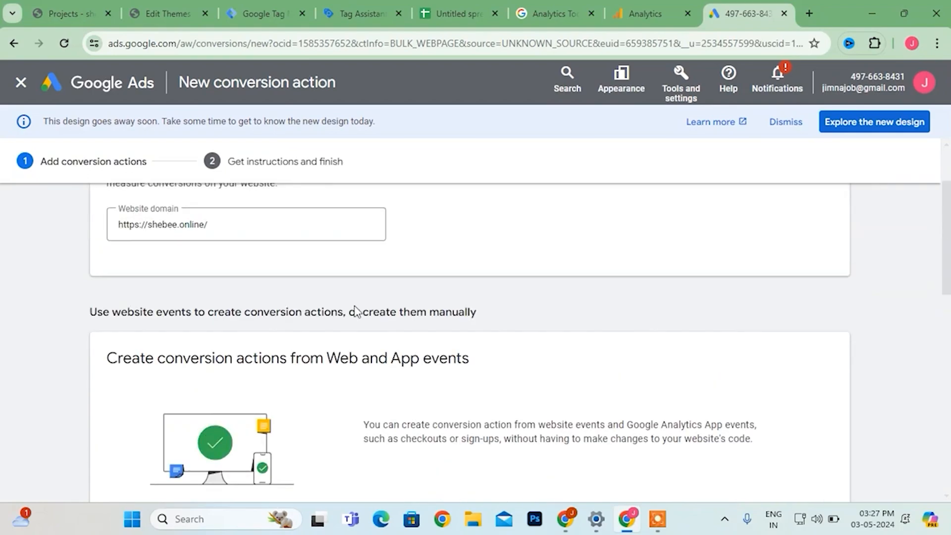
scroll(355, 312, "up", 2)
scroll(357, 312, "down", 7)
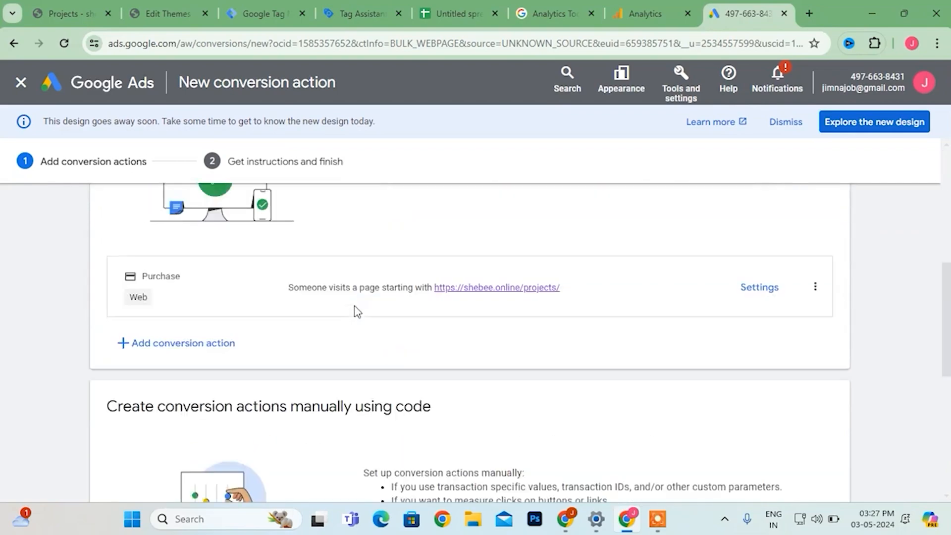
scroll(358, 312, "down", 6)
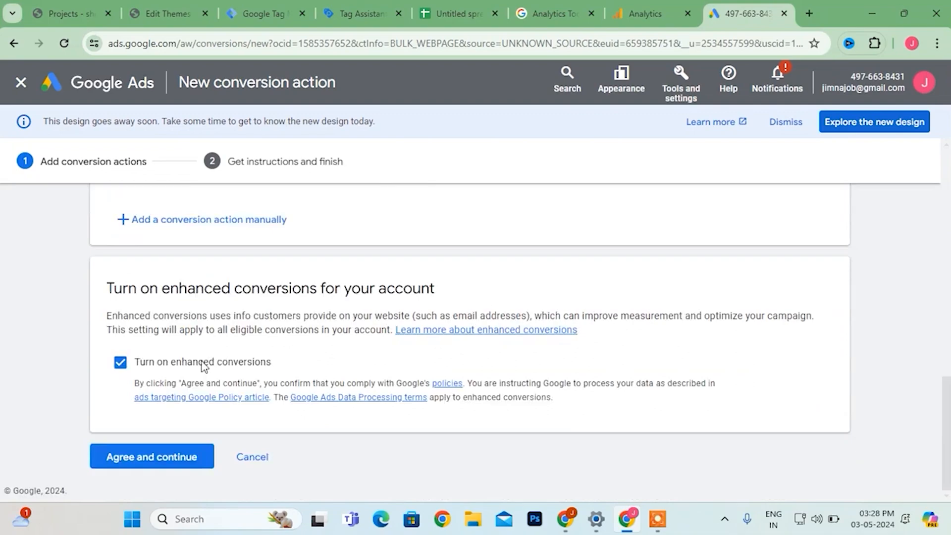
left_click(158, 460)
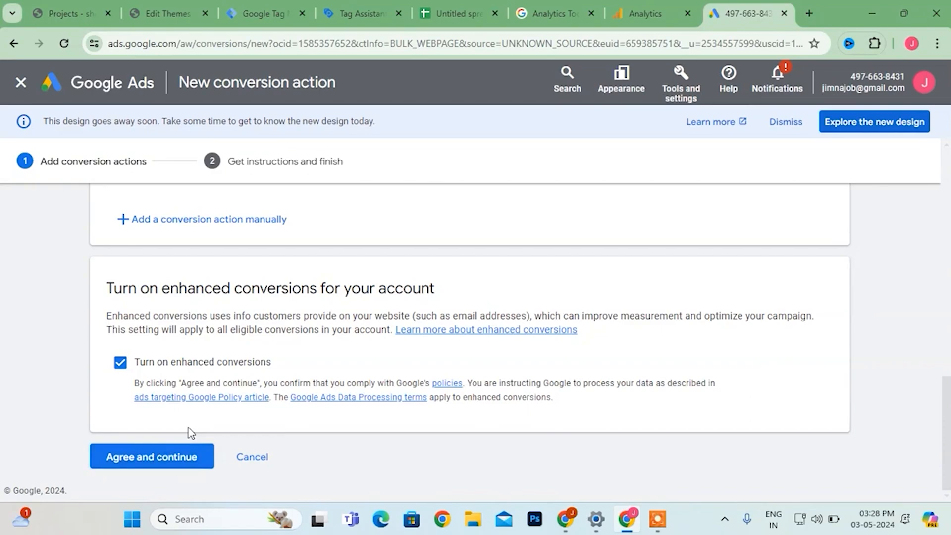
left_click(166, 461)
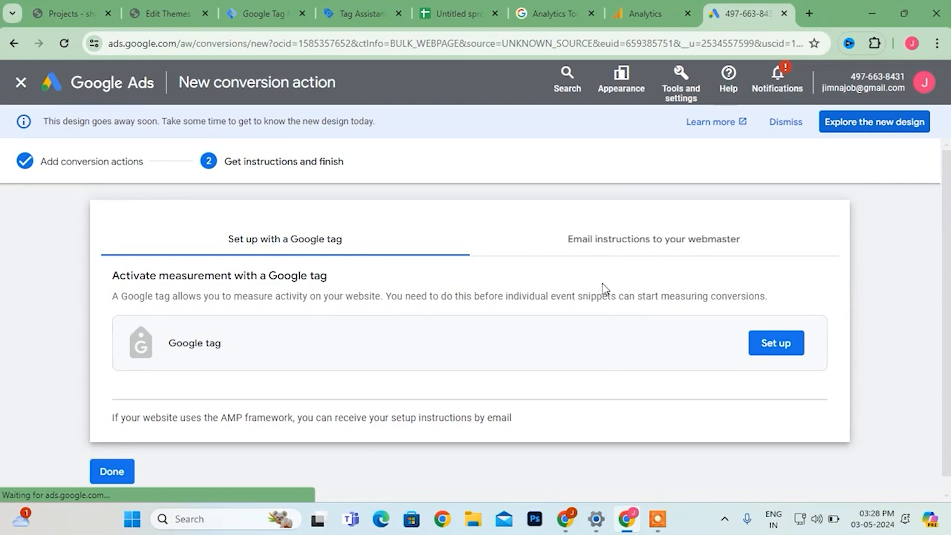
Check the Google tag setup options, cancel out of them, and look at the webmaster email instructions.
scroll(605, 289, "down", 1)
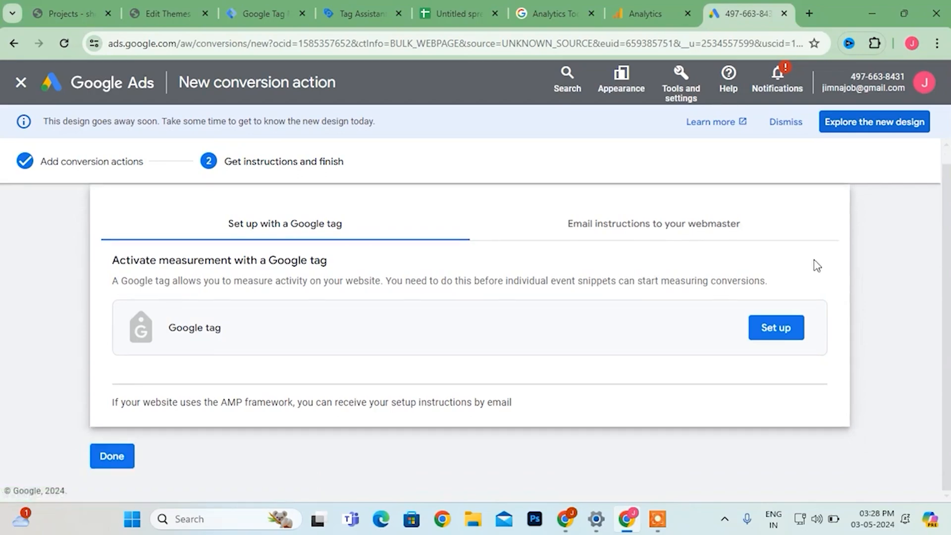
left_click(782, 327)
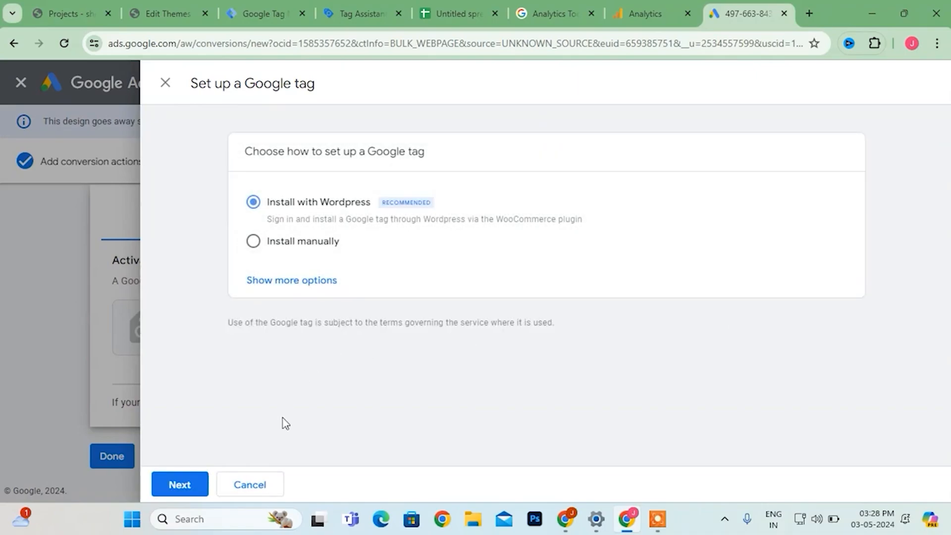
left_click(264, 485)
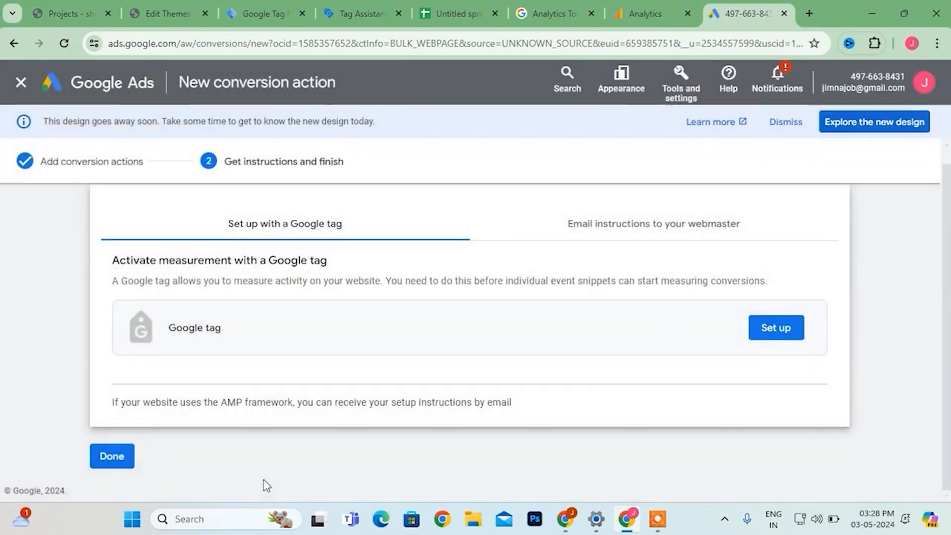
left_click(617, 226)
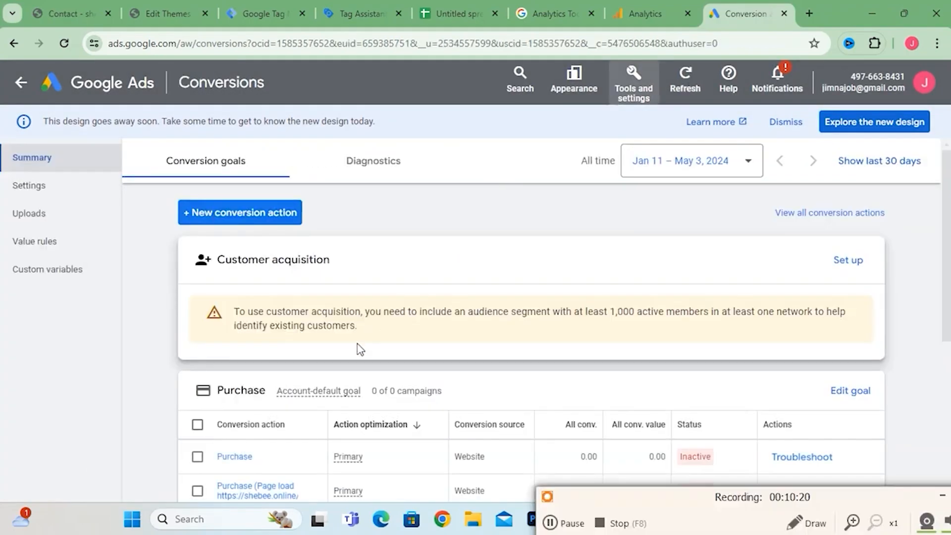
scroll(259, 441, "down", 5)
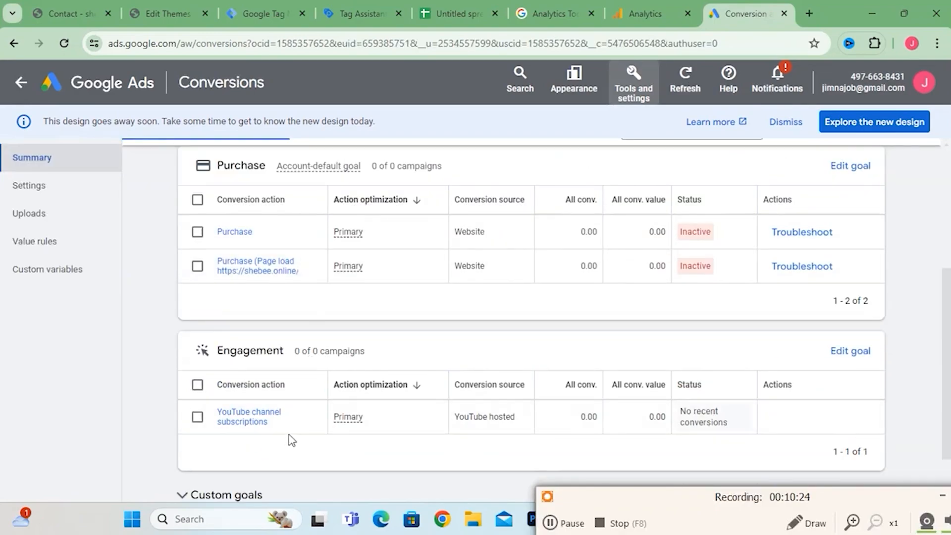
scroll(323, 322, "up", 5)
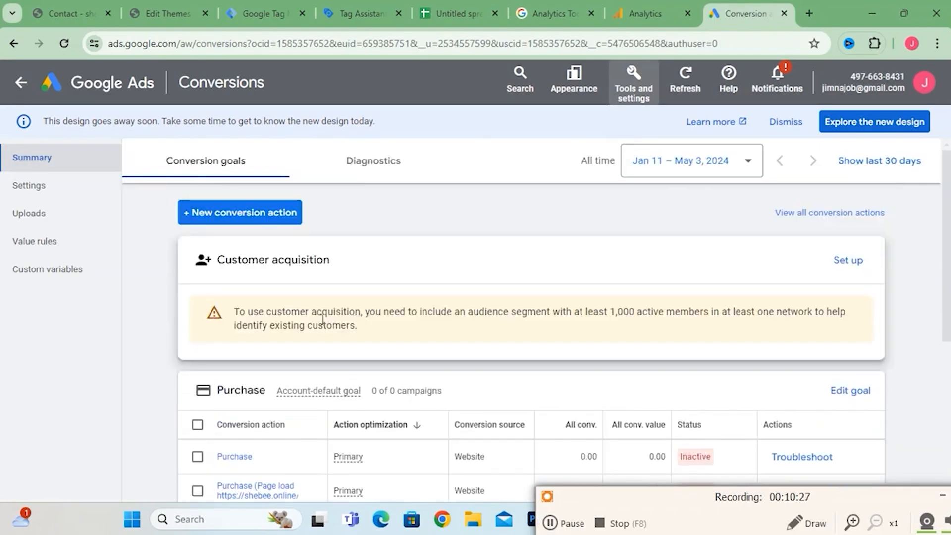
left_click(282, 218)
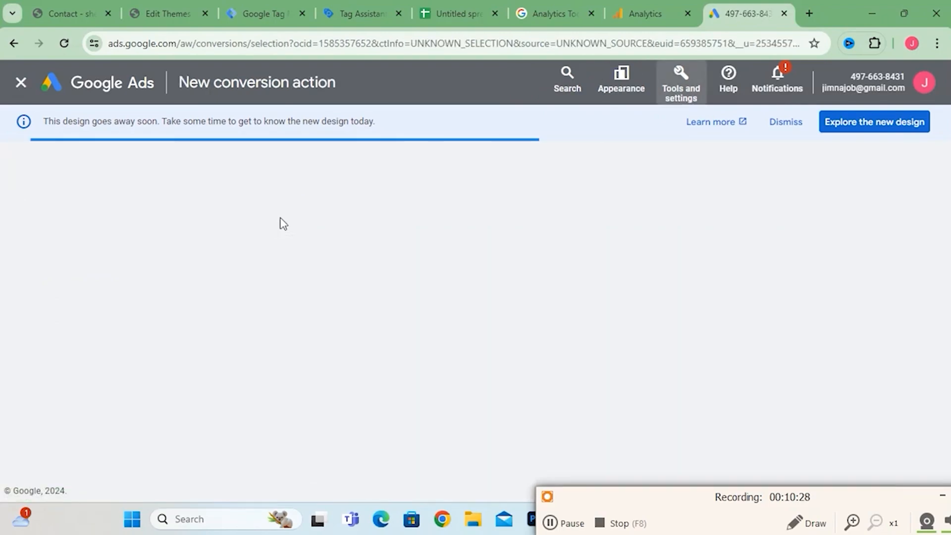
left_click(224, 305)
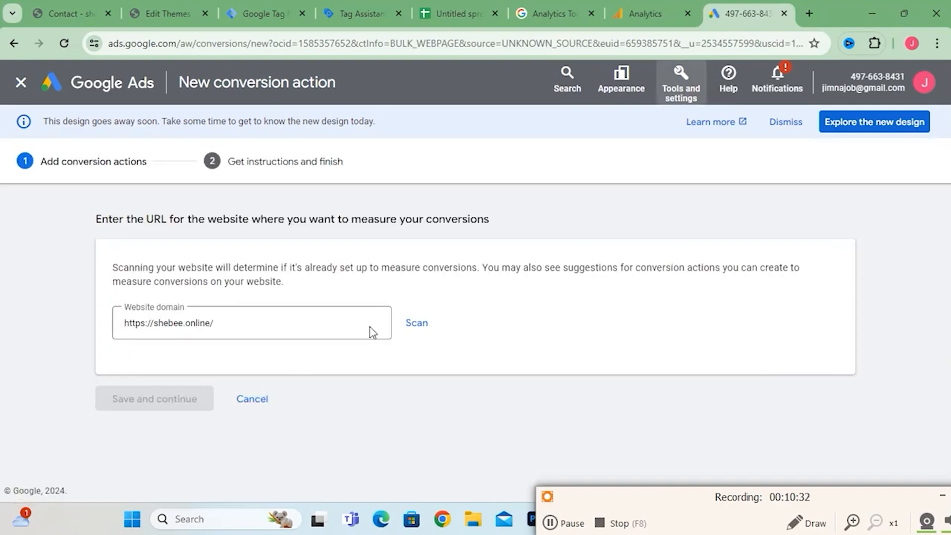
left_click(418, 323)
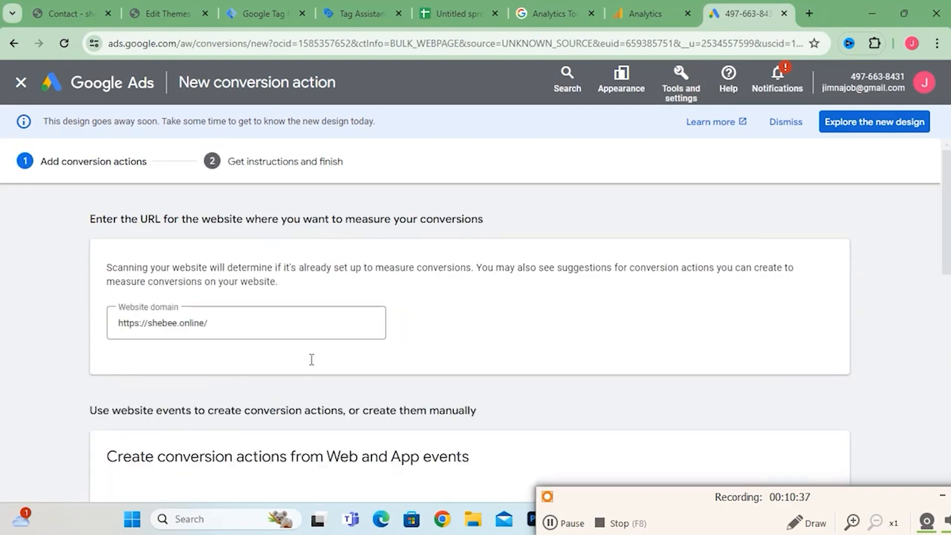
Add a page-load conversion action with the goal Contact and the URL shebee.online/contact/.
scroll(311, 361, "down", 7)
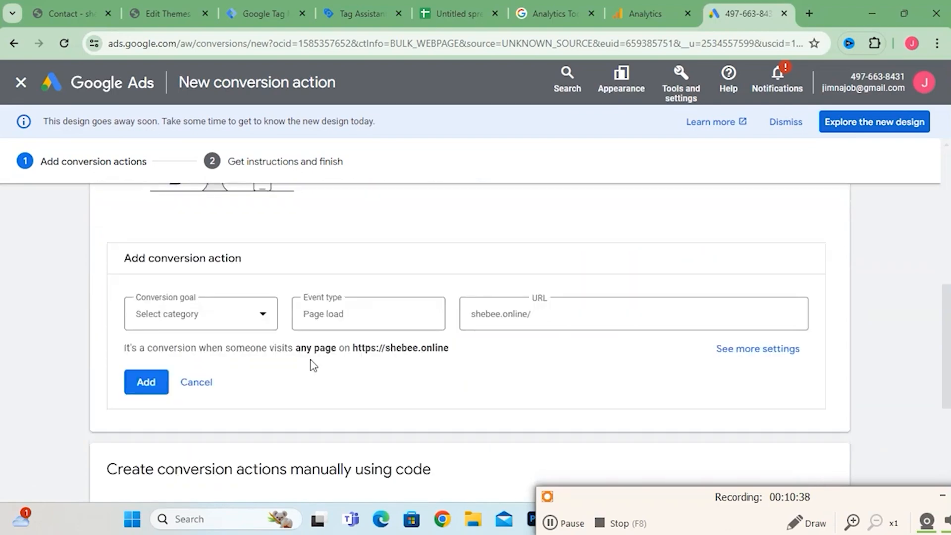
left_click(248, 320)
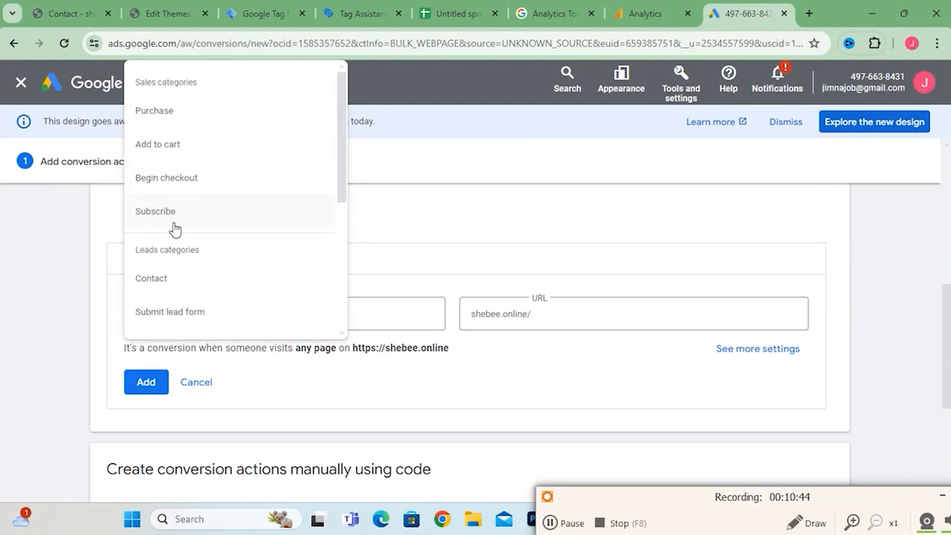
left_click(168, 286)
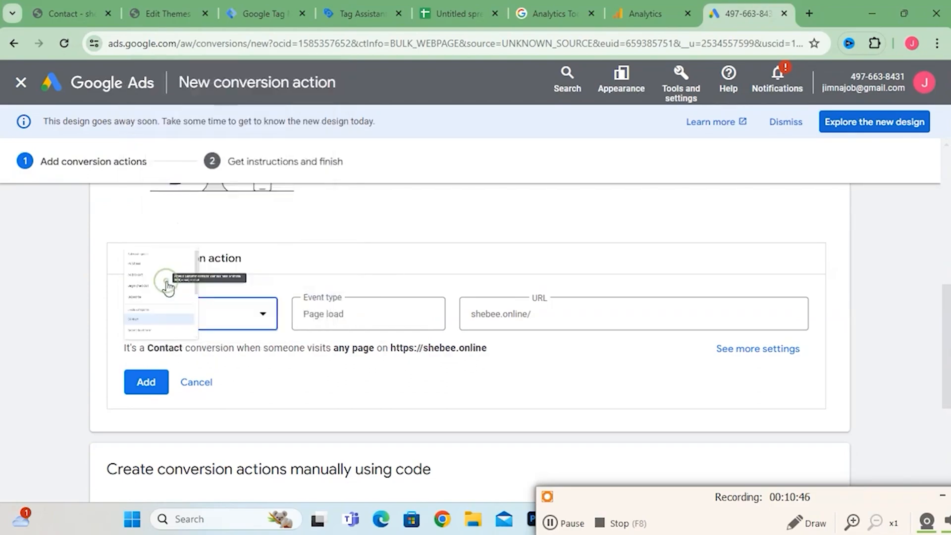
left_click(533, 314)
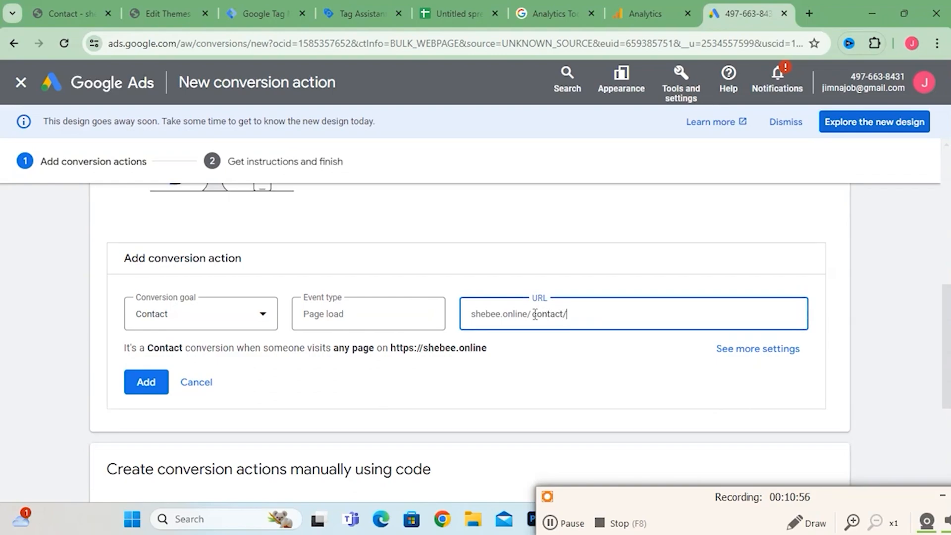
left_click(162, 388)
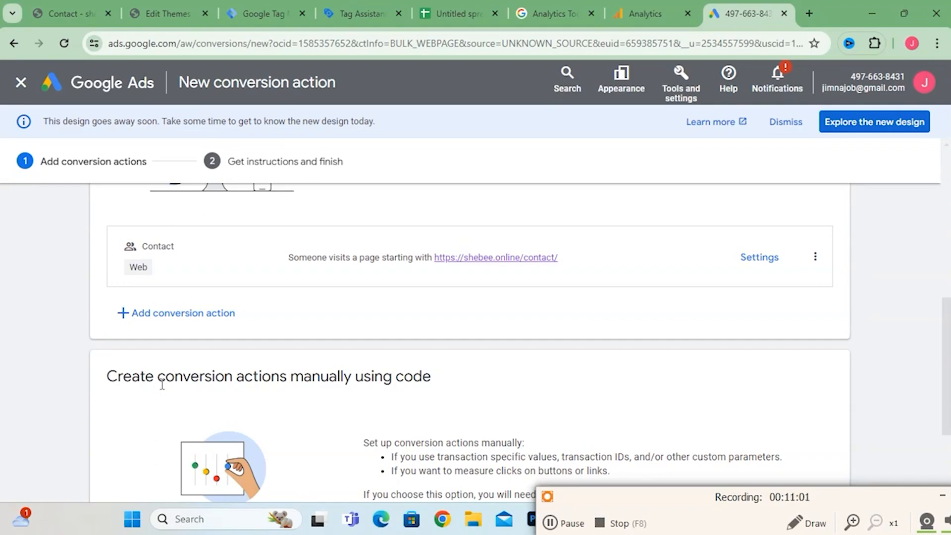
Save the Contact conversion action and finish the setup without installing the Google tag.
scroll(215, 363, "down", 3)
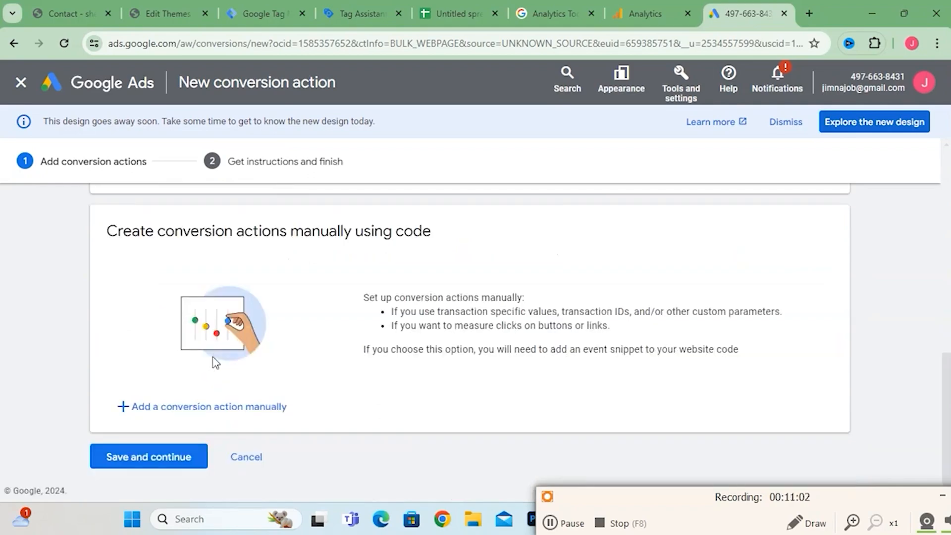
left_click(155, 462)
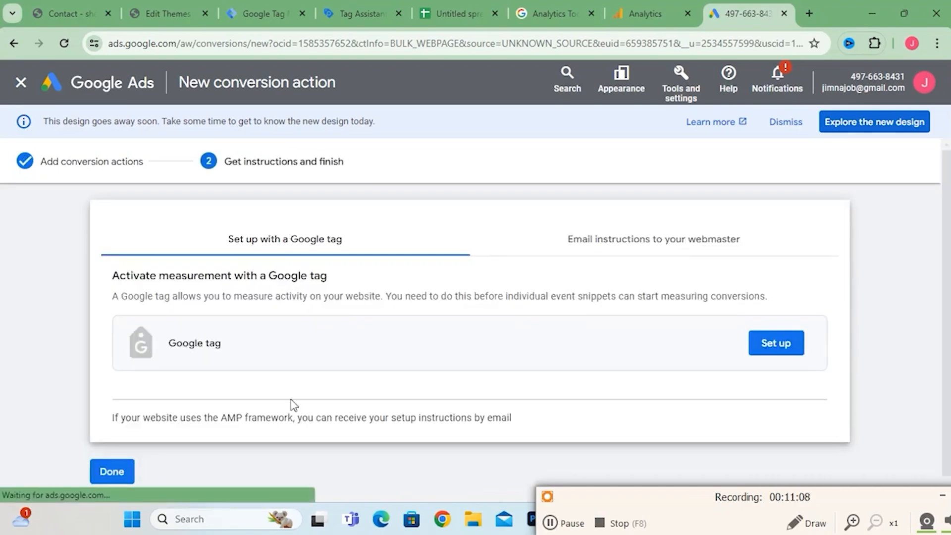
scroll(503, 353, "down", 1)
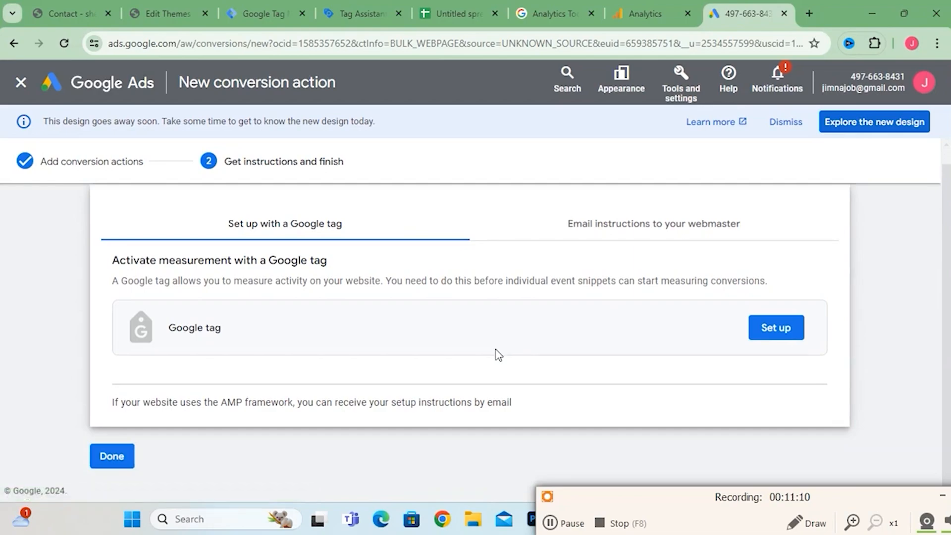
left_click(130, 461)
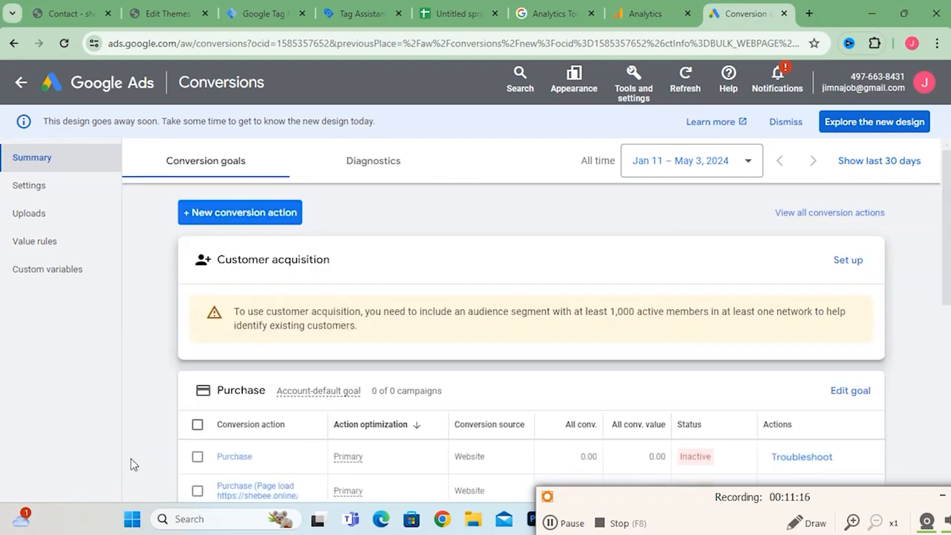
Open the details of the website conversion action named Purchase and expand its tag setup.
scroll(356, 443, "down", 4)
mouse_move(346, 435)
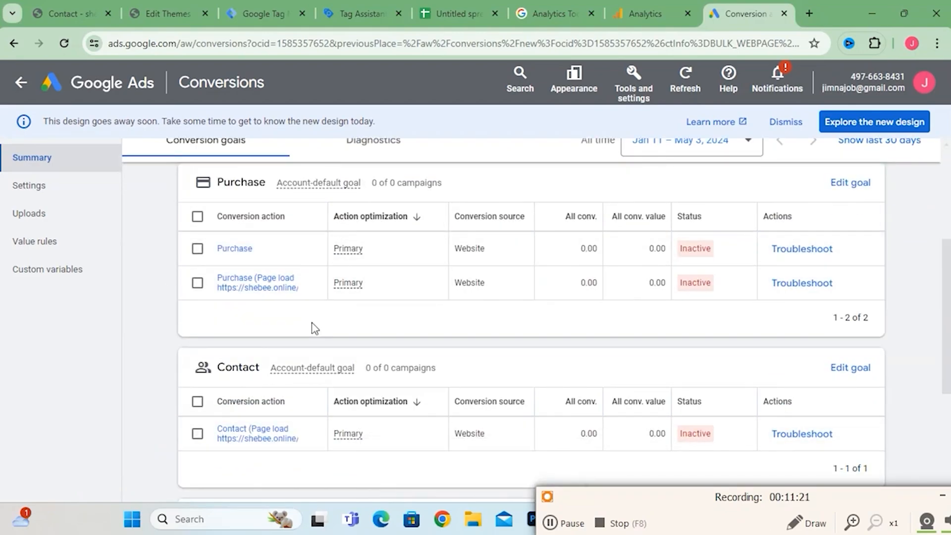
scroll(314, 328, "up", 1)
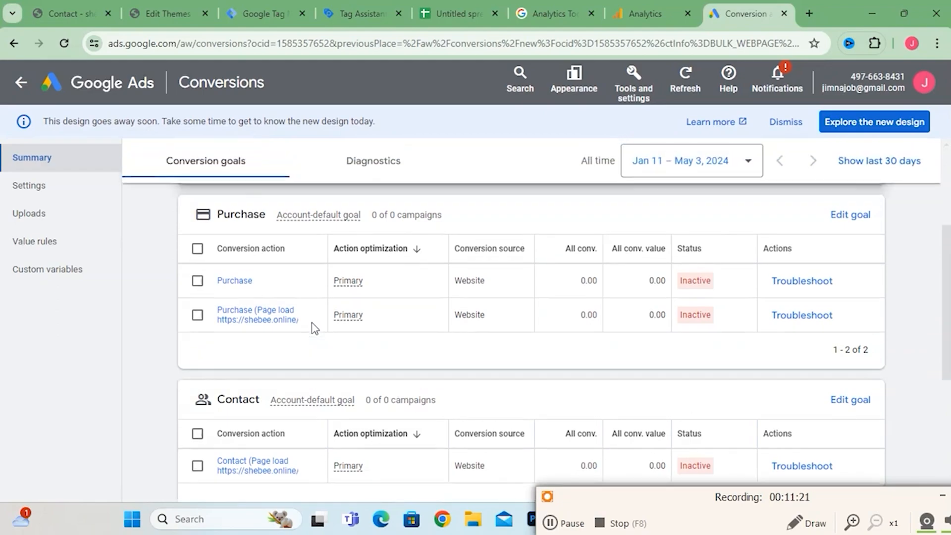
left_click(238, 281)
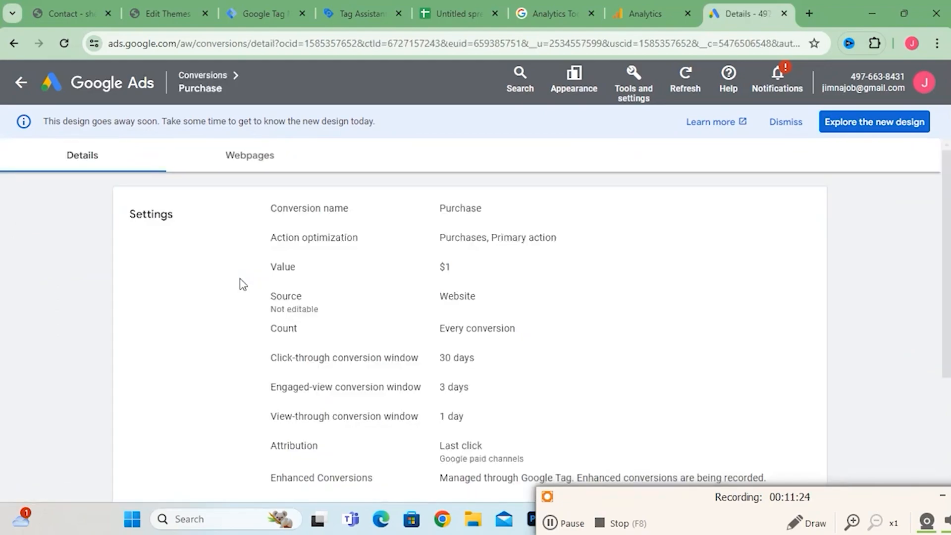
scroll(300, 301, "down", 3)
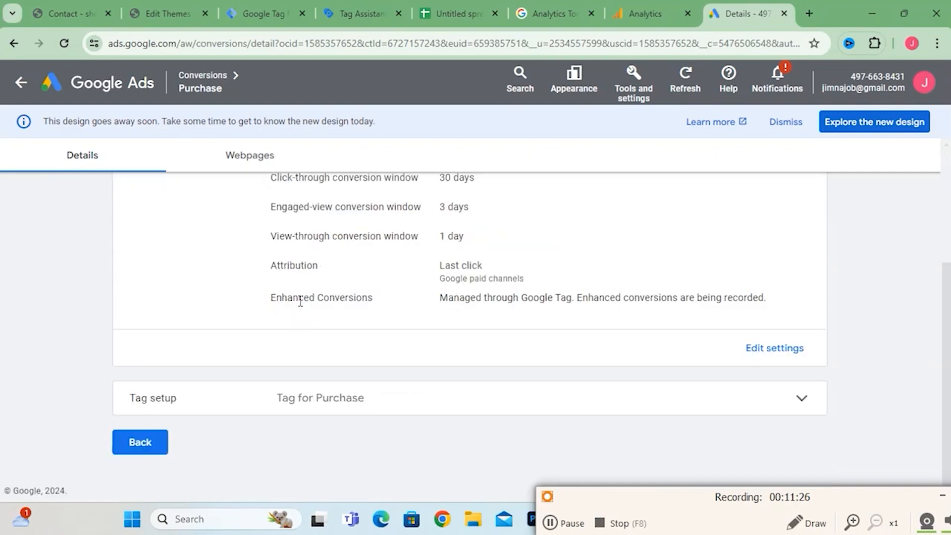
left_click(356, 396)
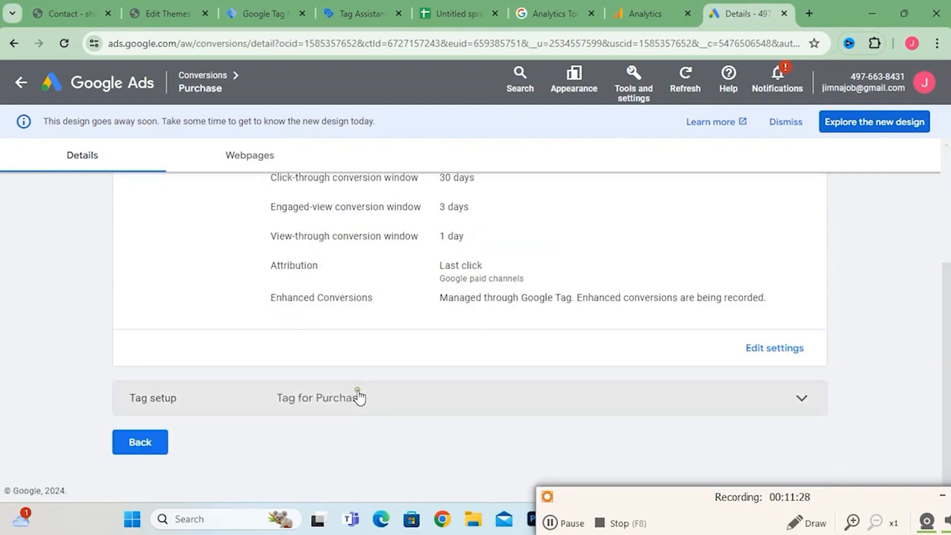
Copy the Purchase conversion ID from the Google Tag Manager setup instructions into the Google Ads code cell C3 of the spreadsheet.
scroll(360, 395, "down", 3)
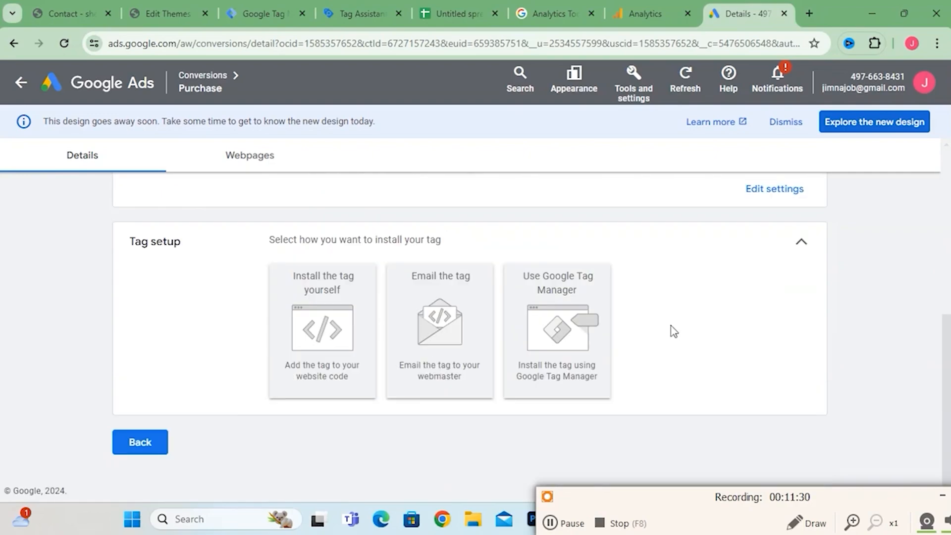
left_click(567, 339)
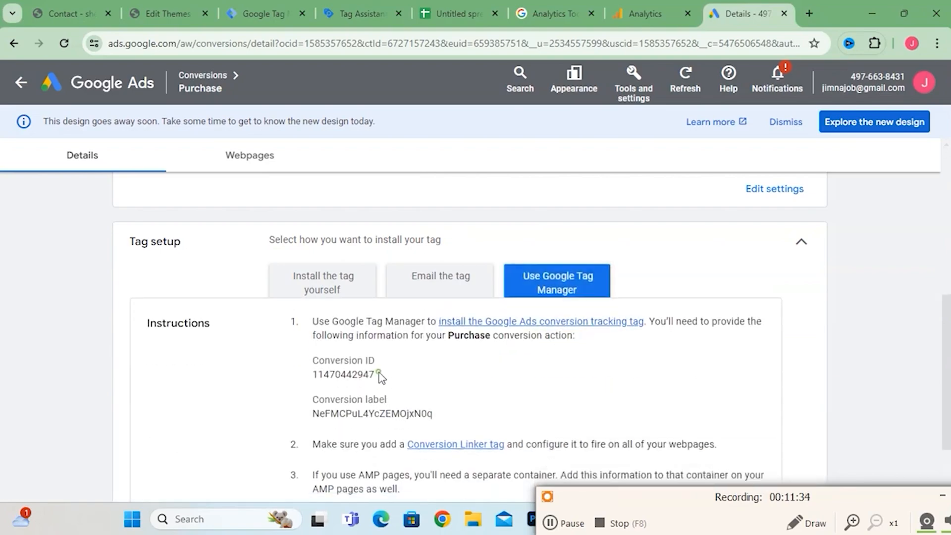
left_click_drag(378, 375, 305, 380)
key("ctrl+c")
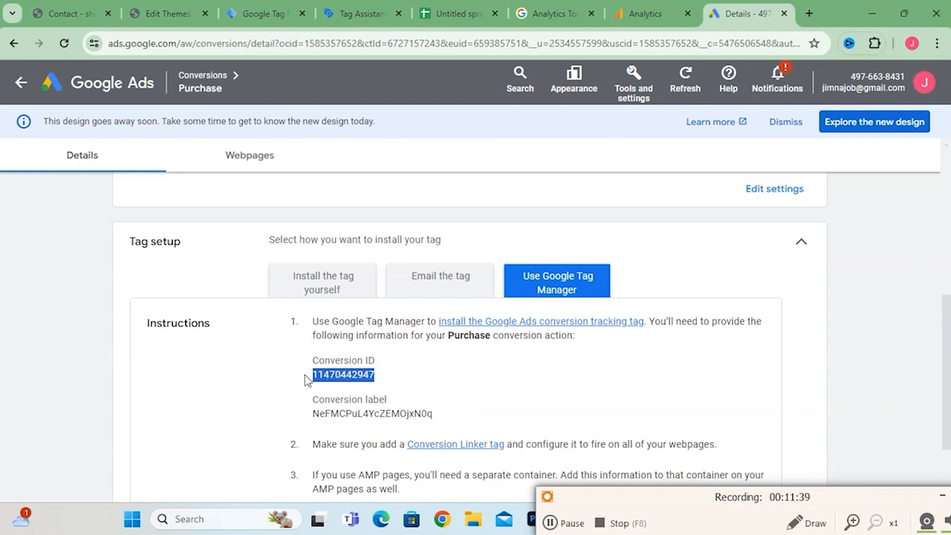
left_click(460, 15)
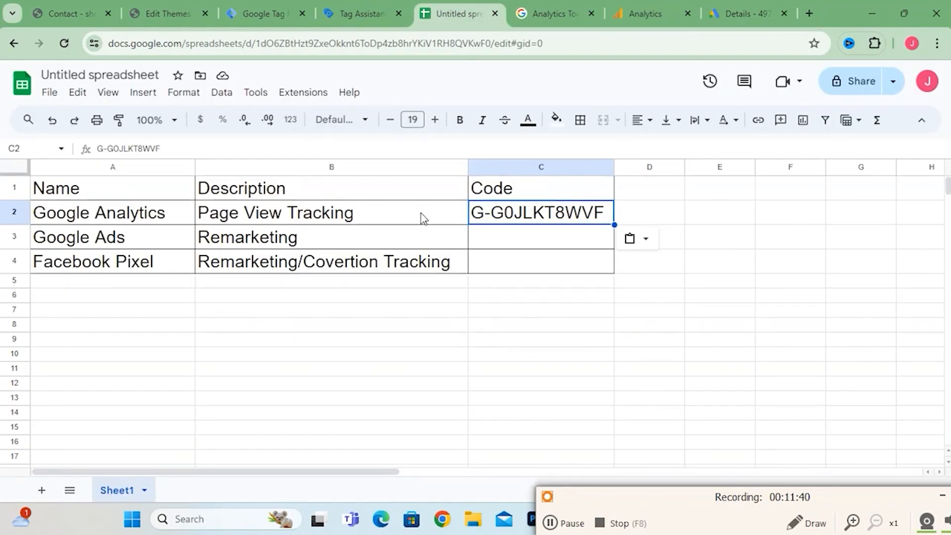
left_click(488, 236)
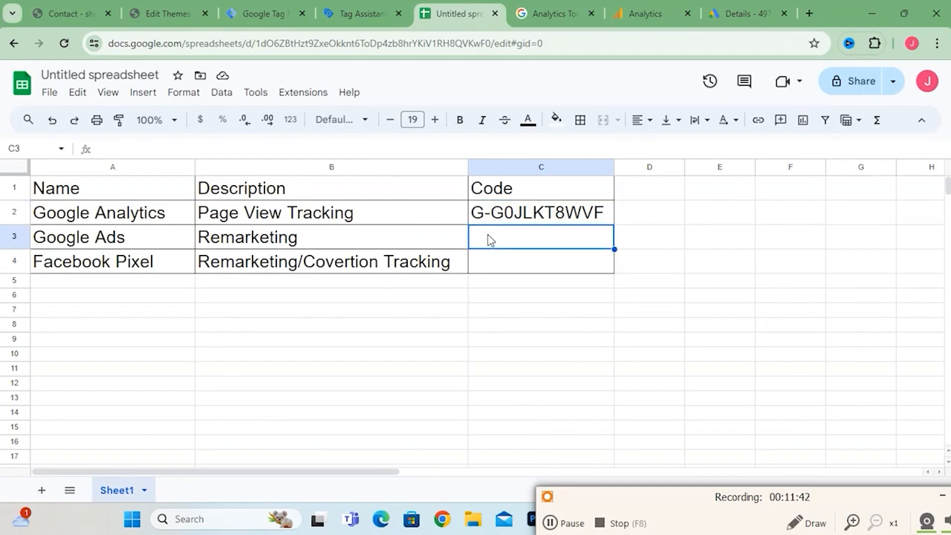
key("ctrl+v")
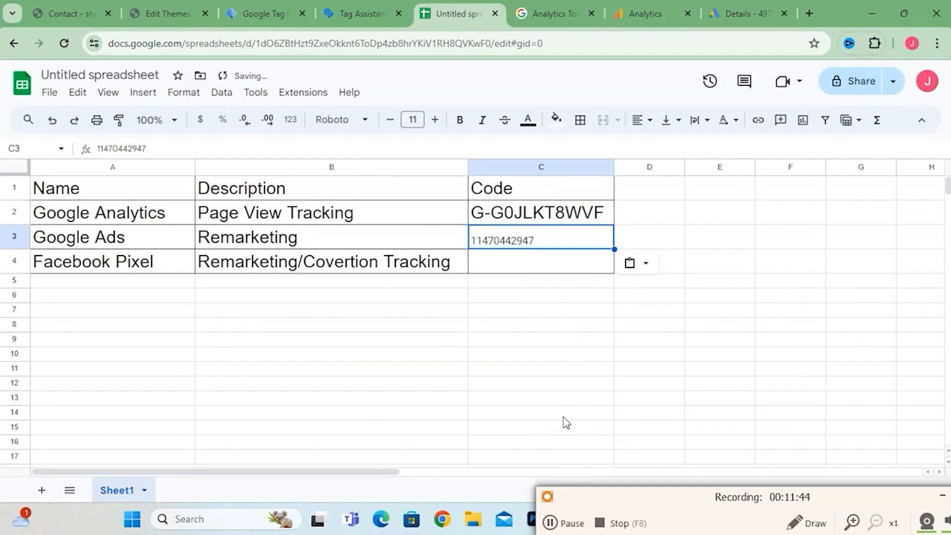
left_click(560, 523)
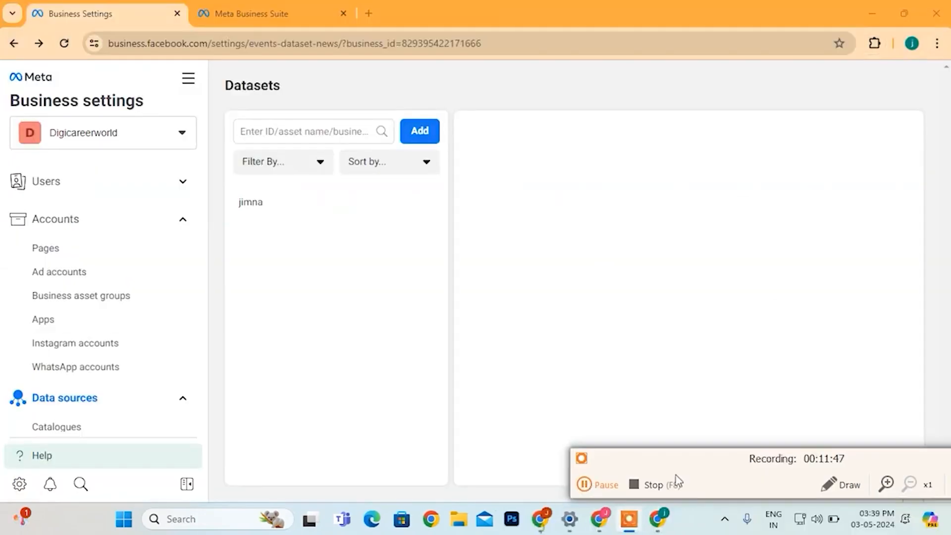
left_click_drag(877, 460, 819, 533)
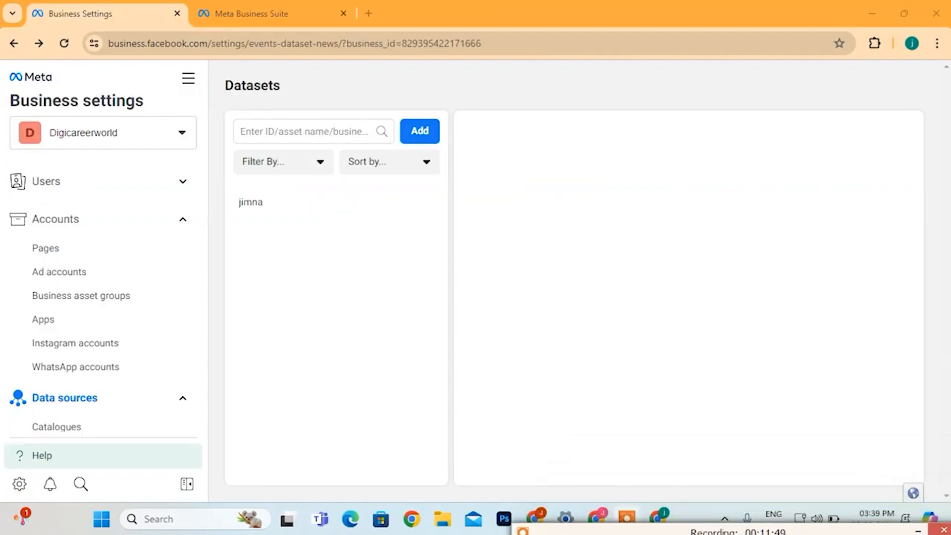
left_click(918, 530)
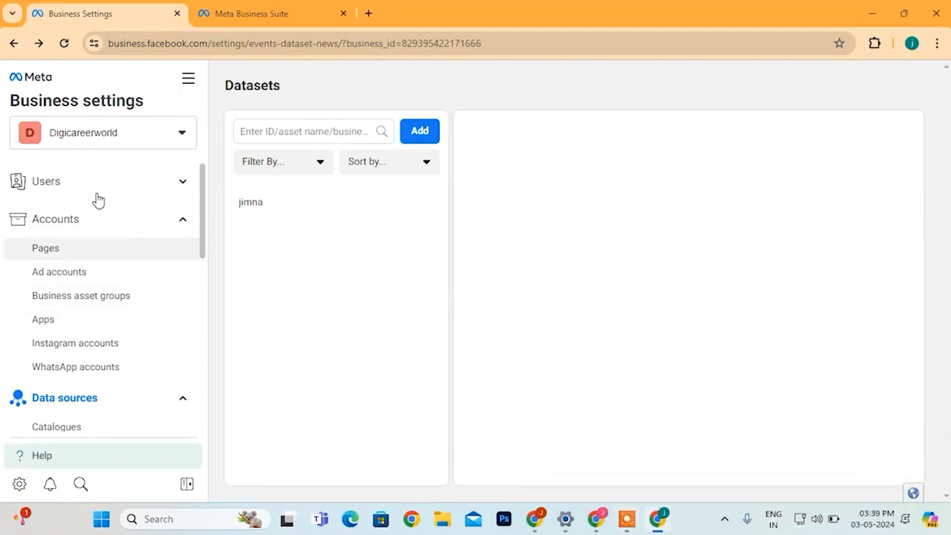
In Meta Business settings, open Pixels among the data sources and continue to the datasets.
left_click(73, 405)
scroll(73, 405, "down", 4)
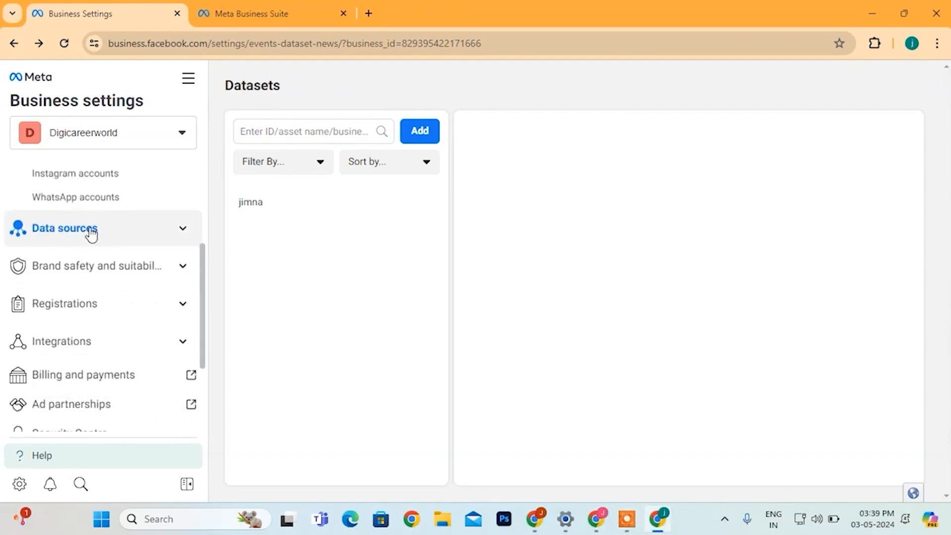
left_click(89, 231)
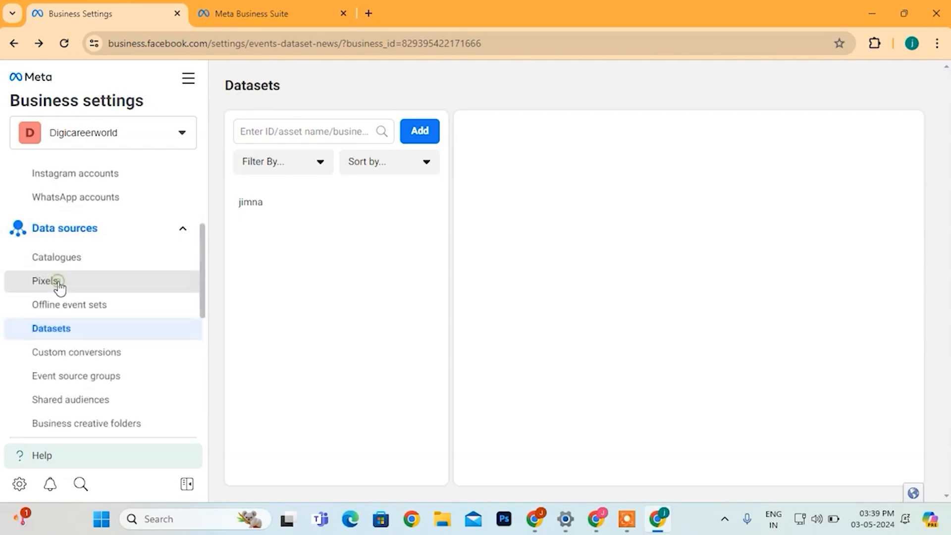
left_click(59, 287)
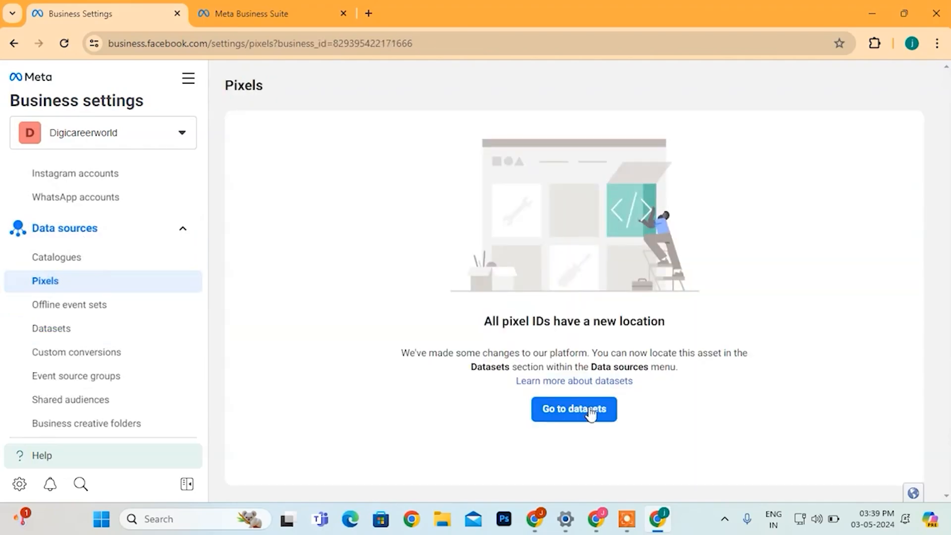
left_click(596, 422)
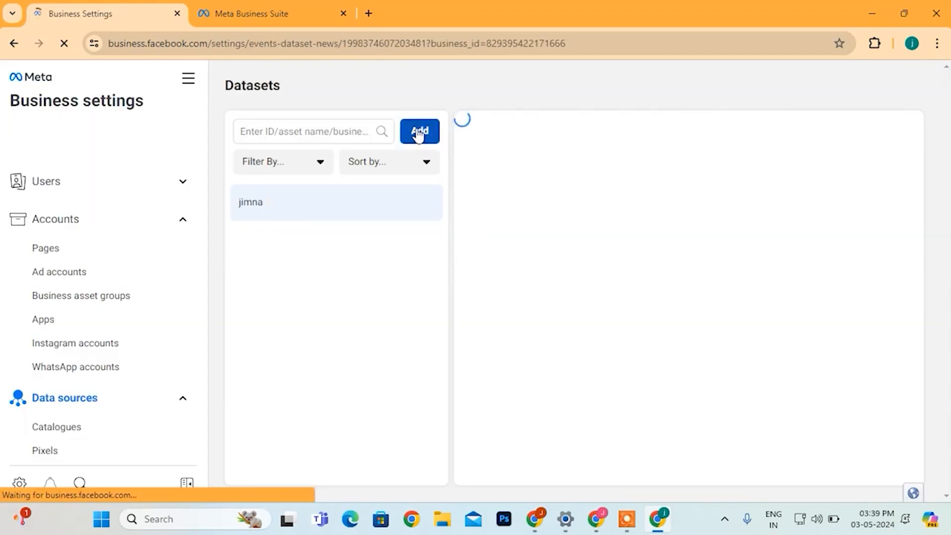
Create a new dataset named abc and dismiss the partner selection.
left_click(419, 133)
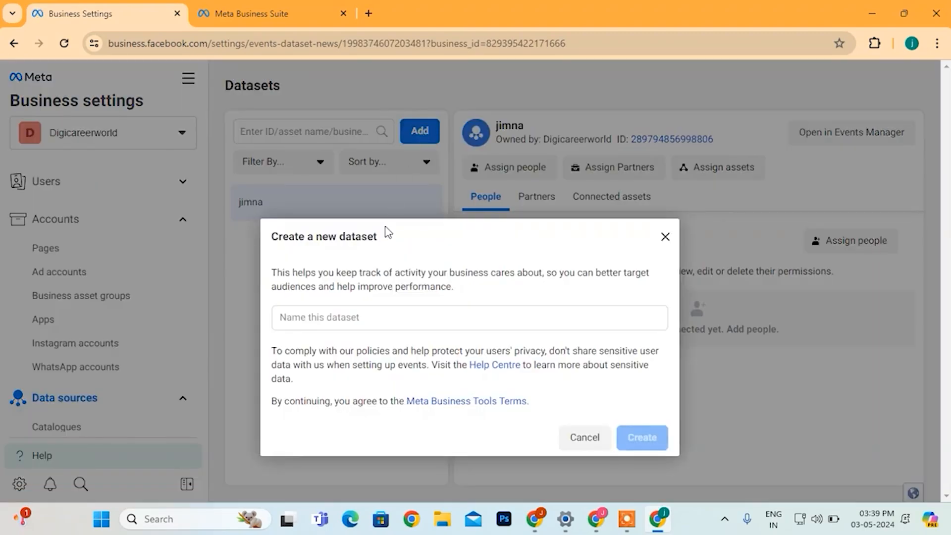
left_click(353, 318)
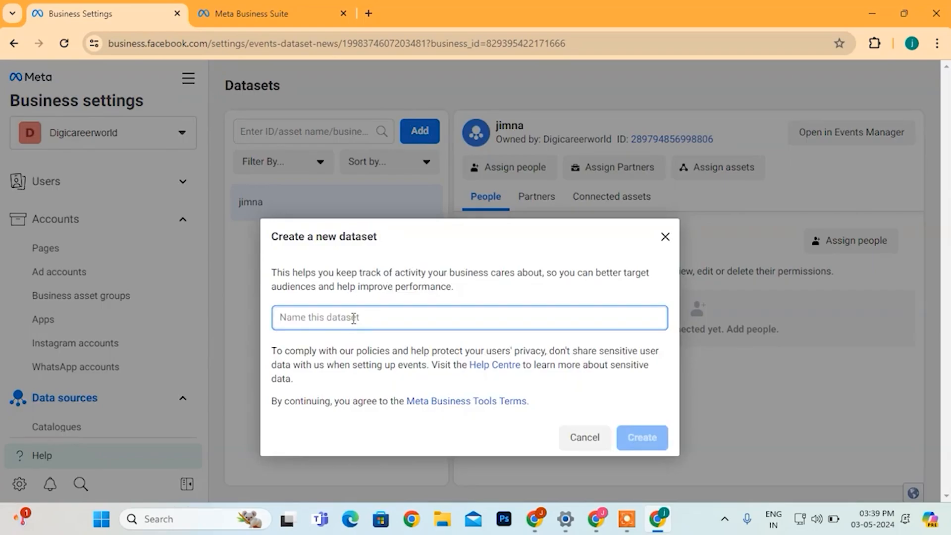
type("abc")
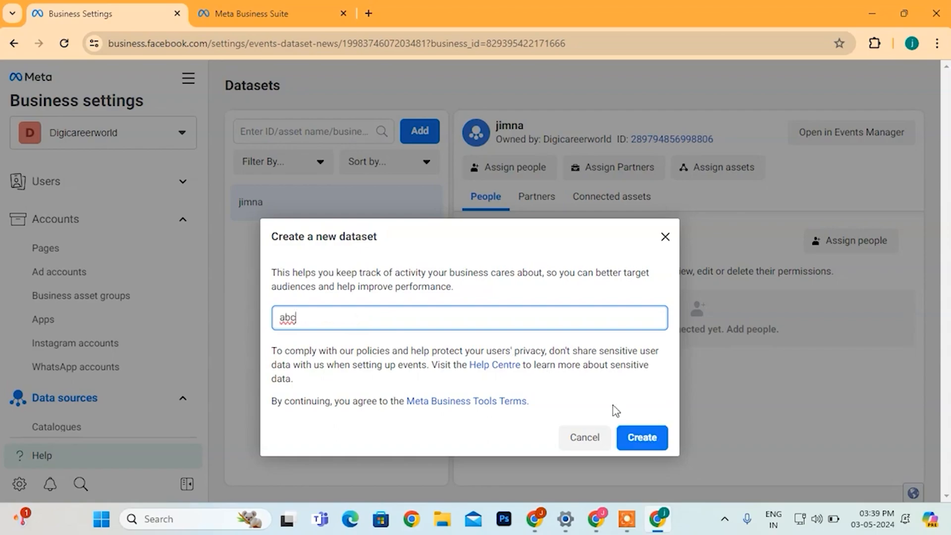
left_click(641, 439)
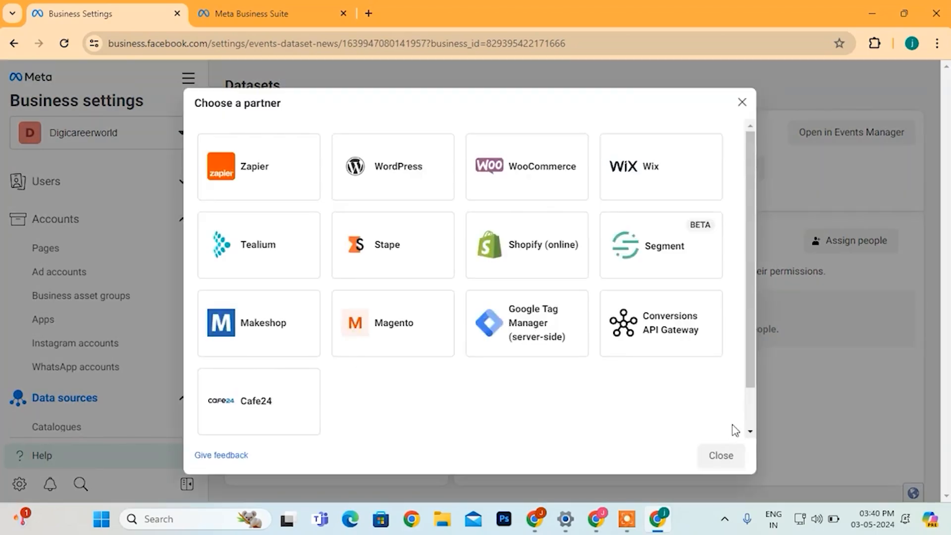
left_click(725, 457)
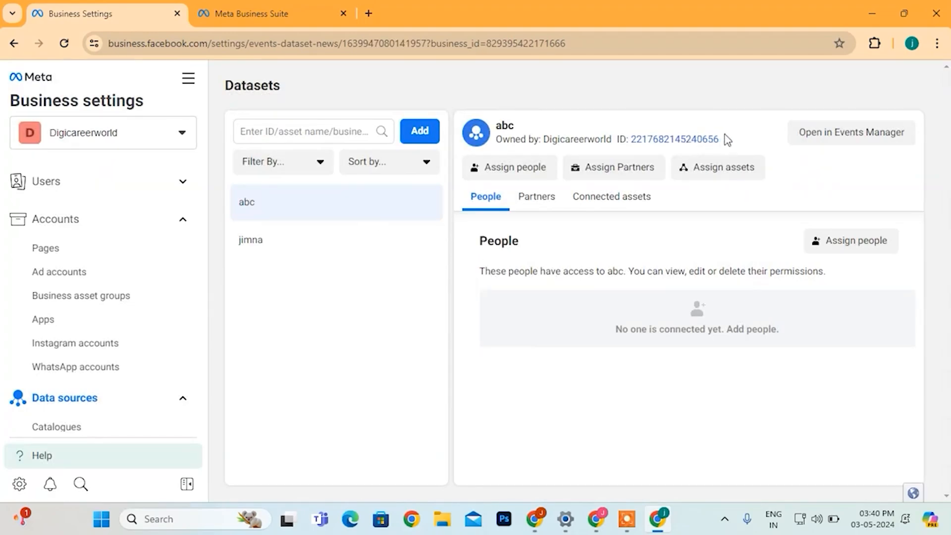
Copy the ID of the abc dataset into the Facebook Pixel code cell C4 of the Google Sheets spreadsheet.
left_click_drag(726, 140, 633, 147)
key("ctrl+c")
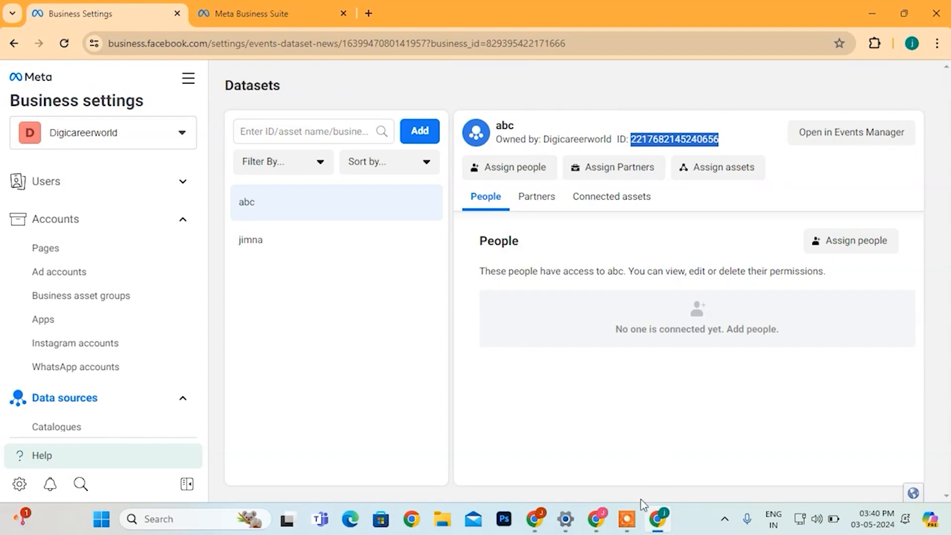
mouse_move(598, 520)
left_click(595, 466)
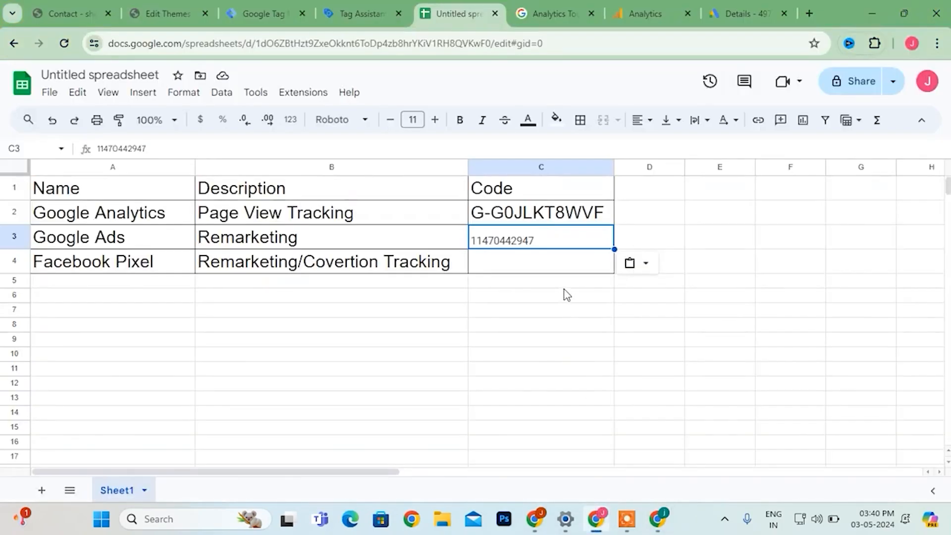
left_click(565, 263)
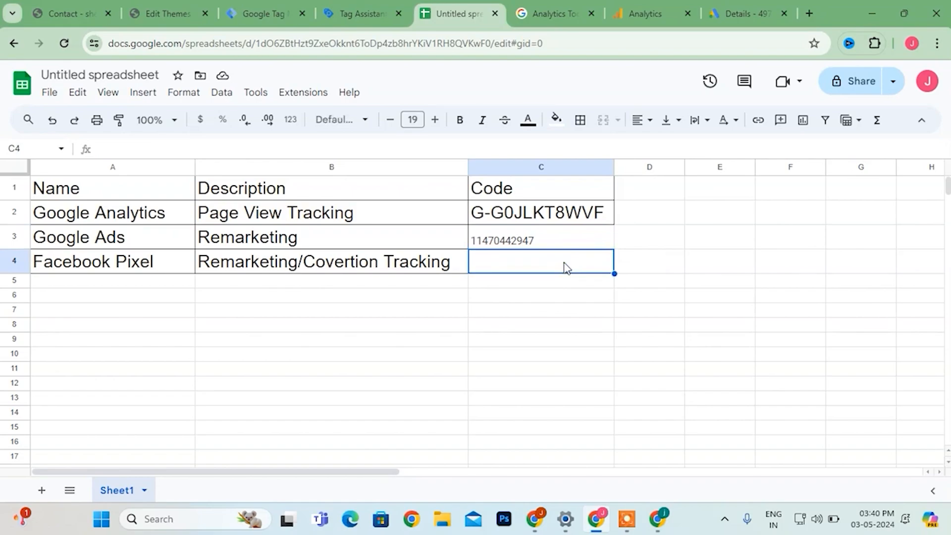
key("ctrl+v")
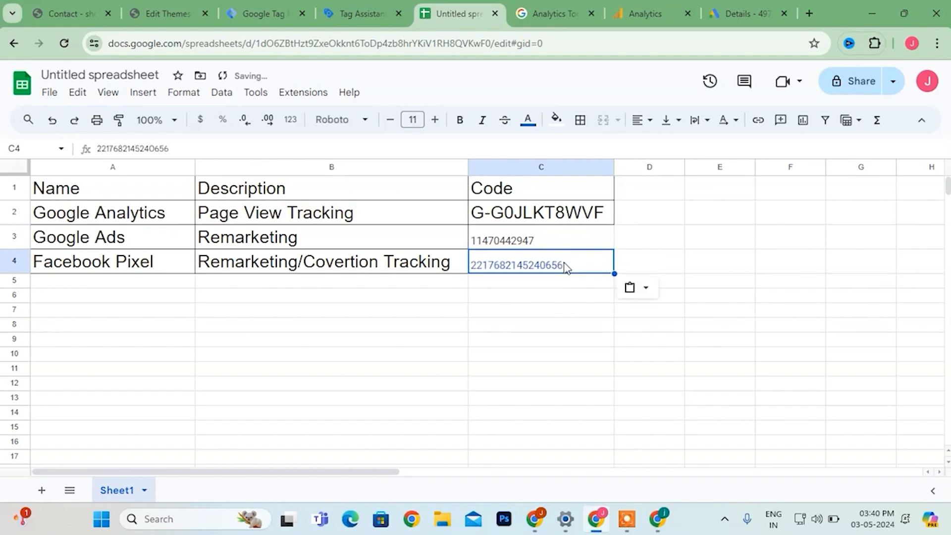
left_click(545, 312)
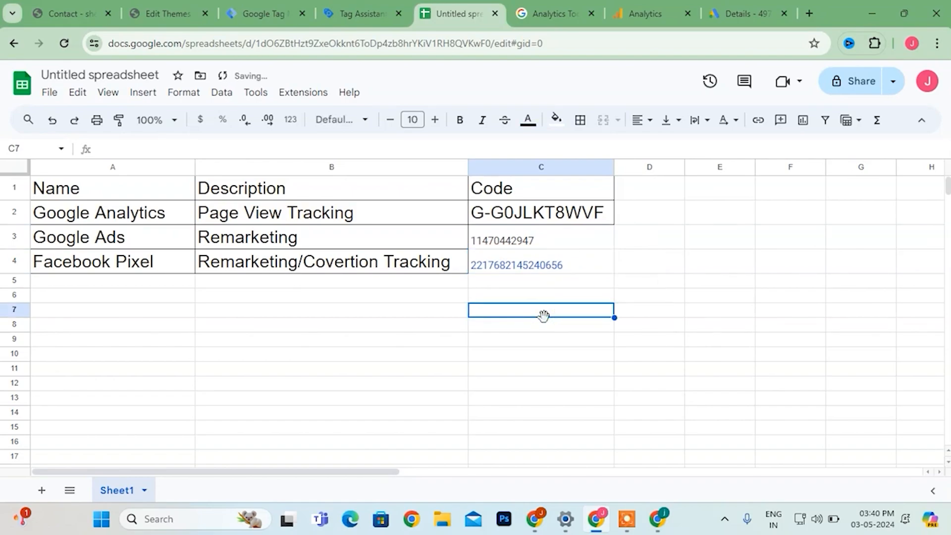
left_click(582, 243)
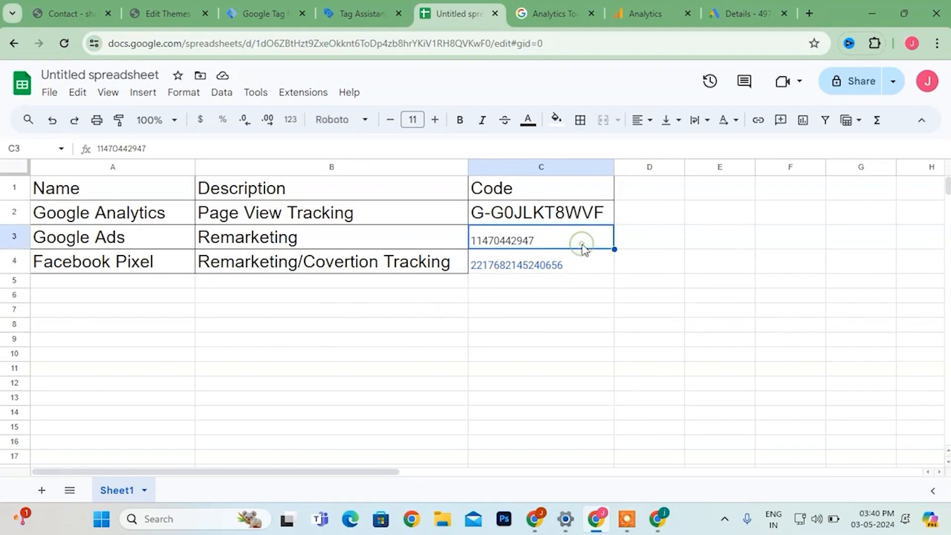
mouse_move(622, 517)
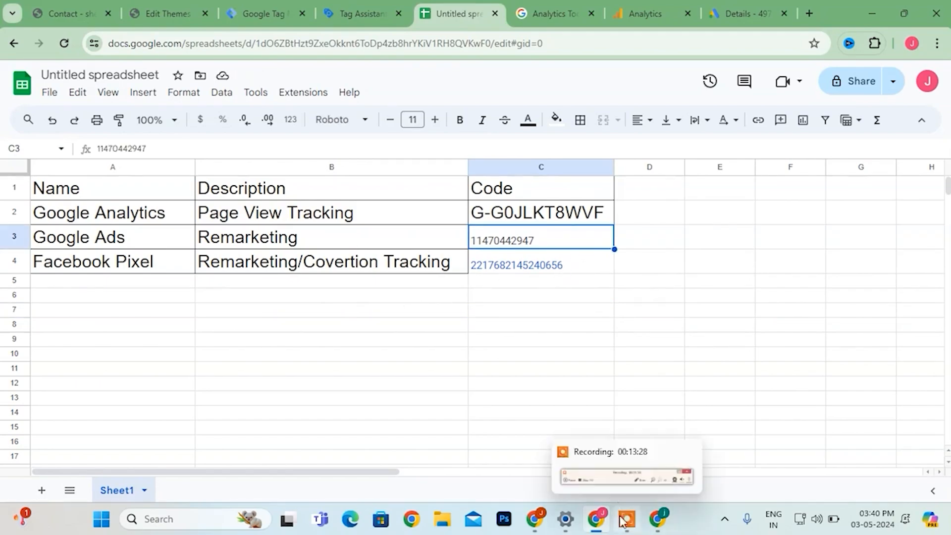
left_click(601, 468)
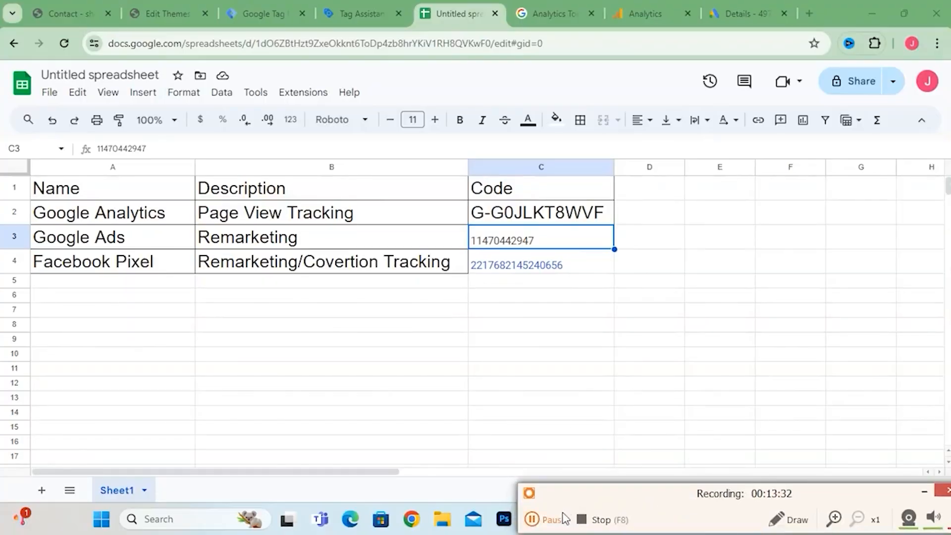
left_click(540, 518)
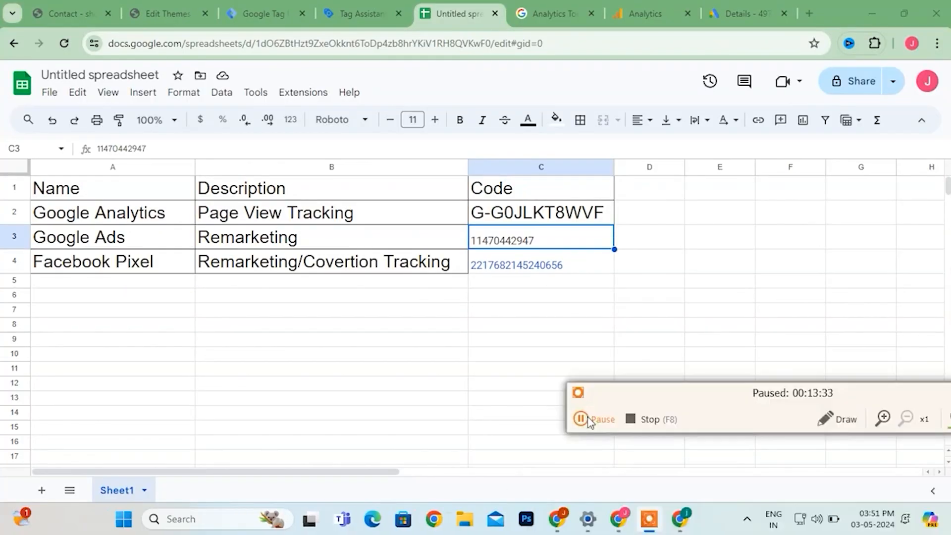
left_click(581, 419)
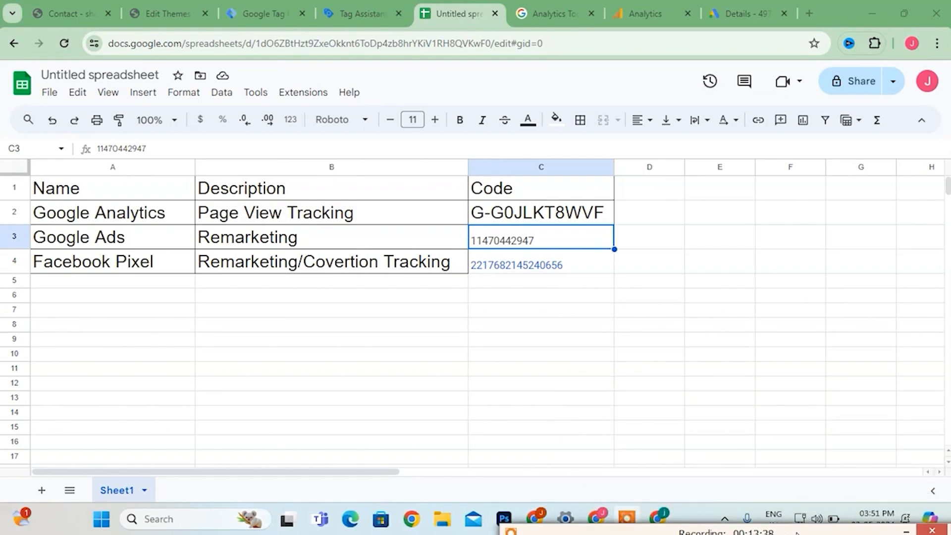
left_click(904, 531)
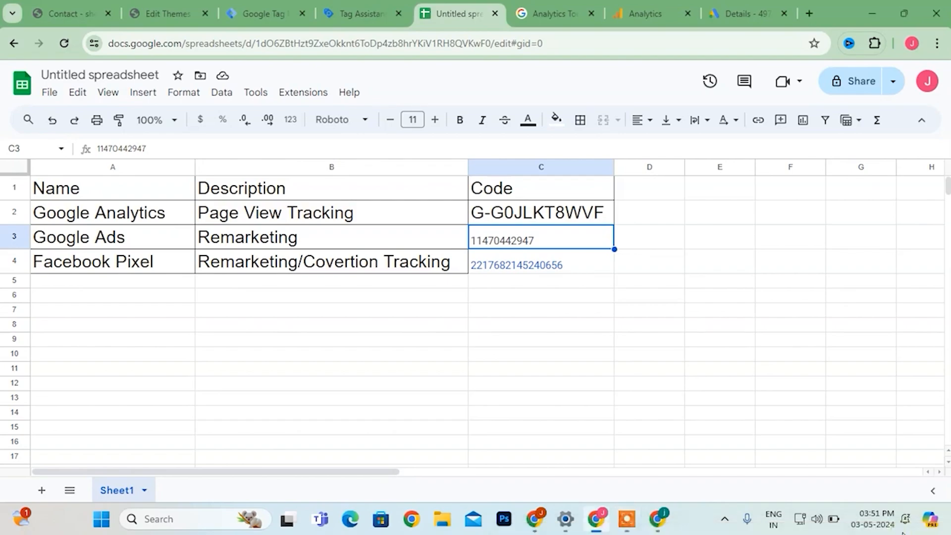
Switch to Google Tag Manager and start a new tag of type Google Analytics: GA4 Event in the shebee.online workspace.
left_click(270, 14)
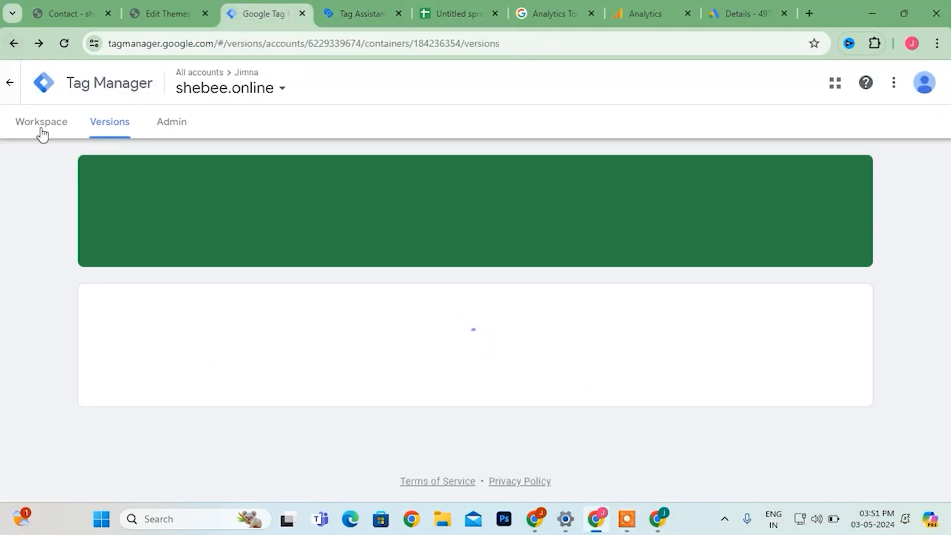
left_click(41, 129)
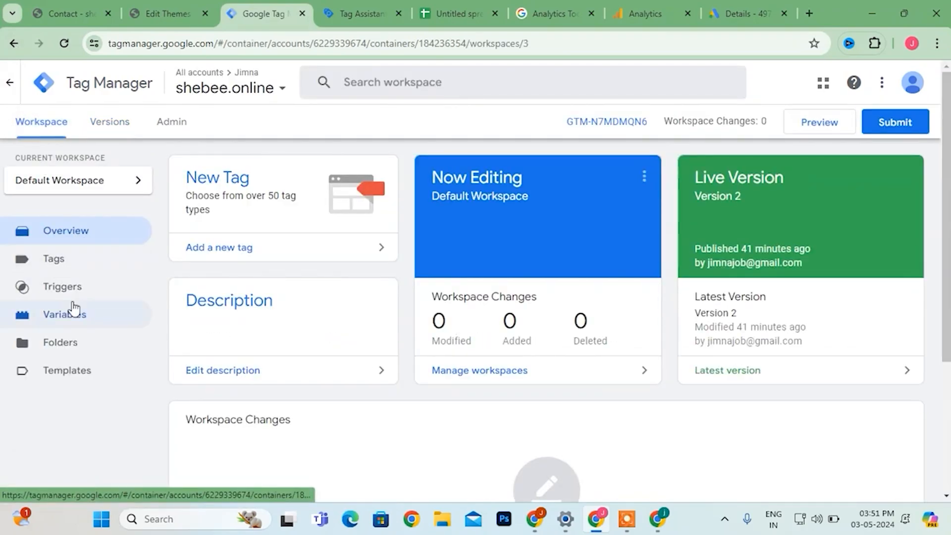
left_click(56, 267)
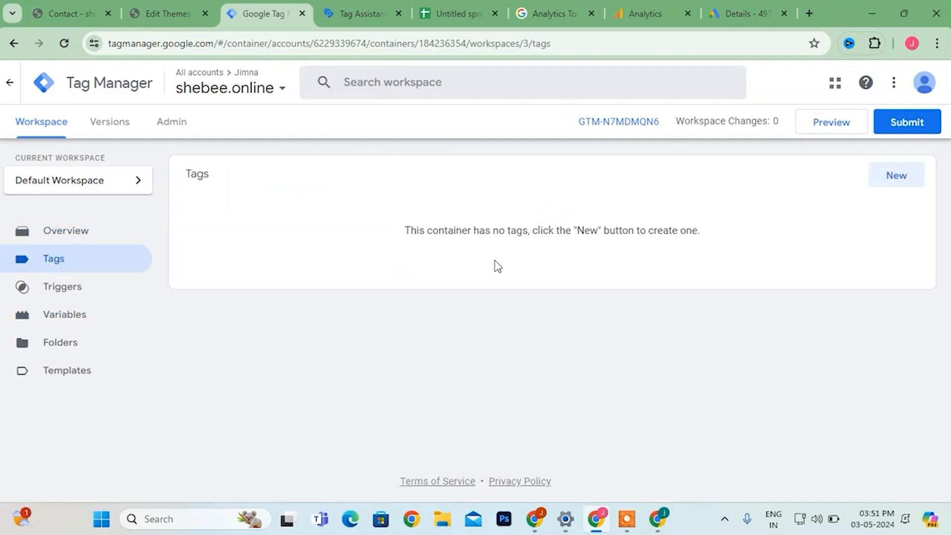
left_click(897, 179)
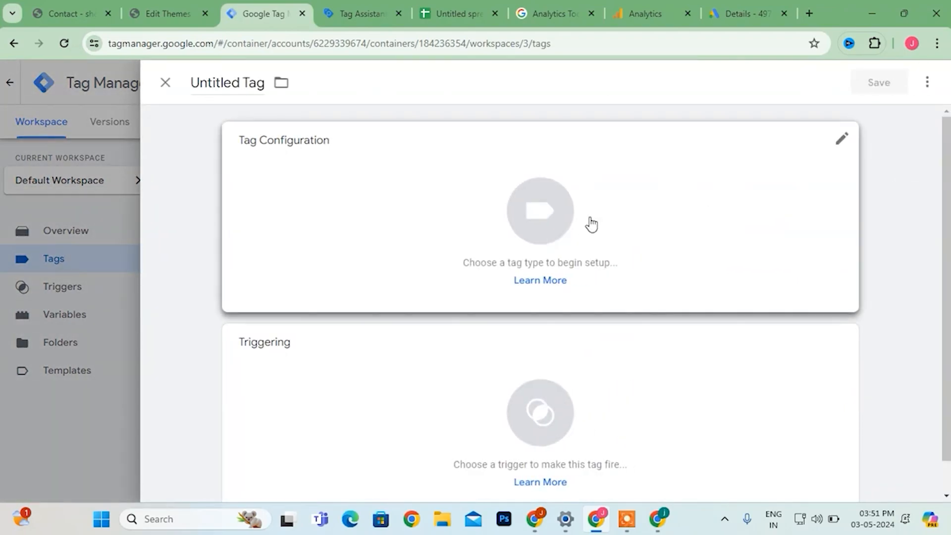
left_click(590, 221)
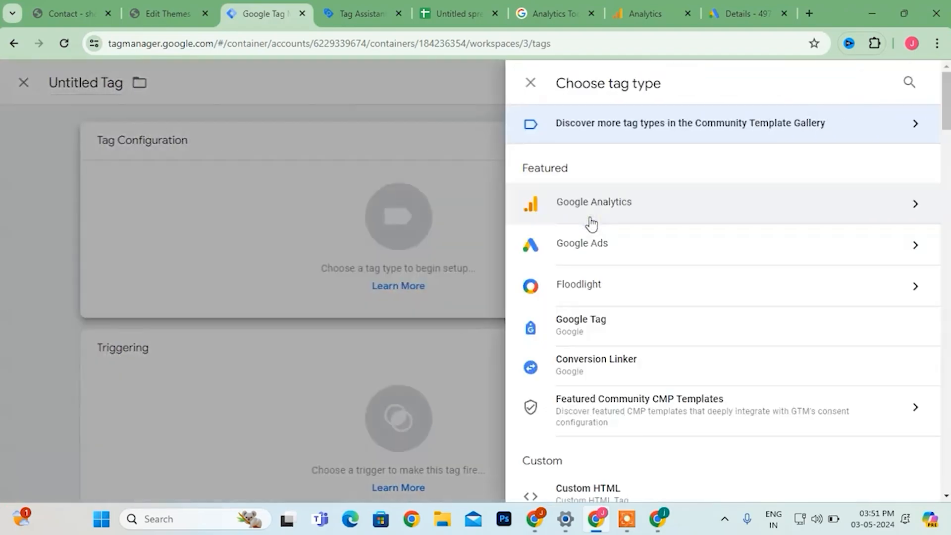
left_click(650, 204)
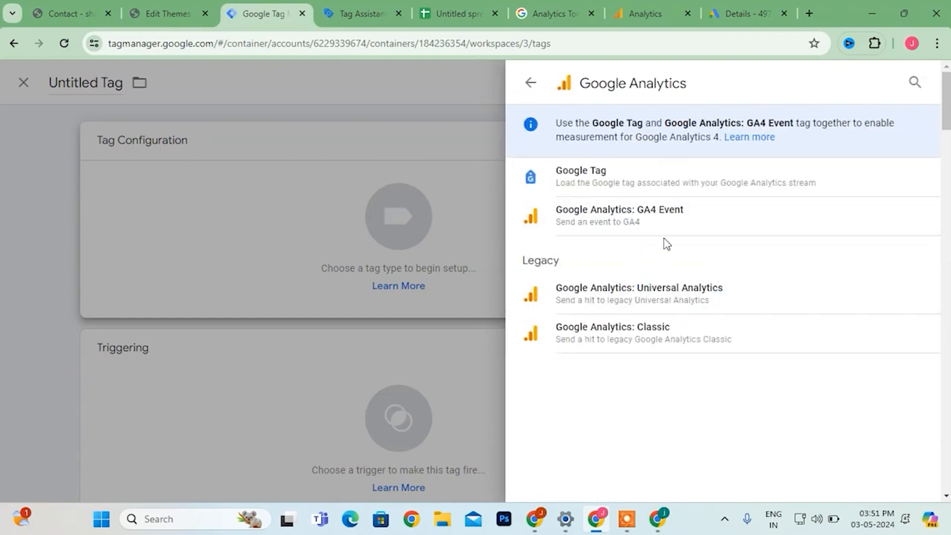
left_click(685, 224)
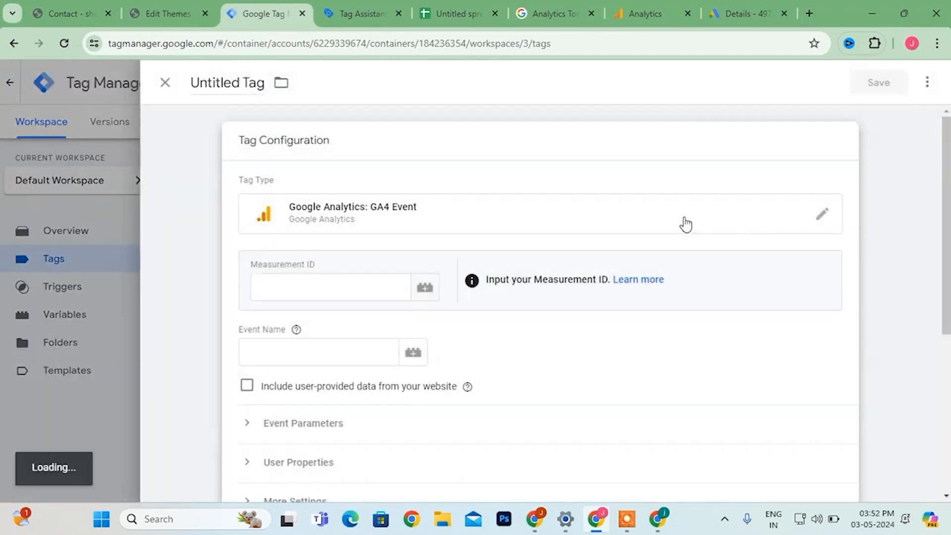
Set the GA4 Event tag's Measurement ID to G-G0JLKT8WVF.
left_click(347, 292)
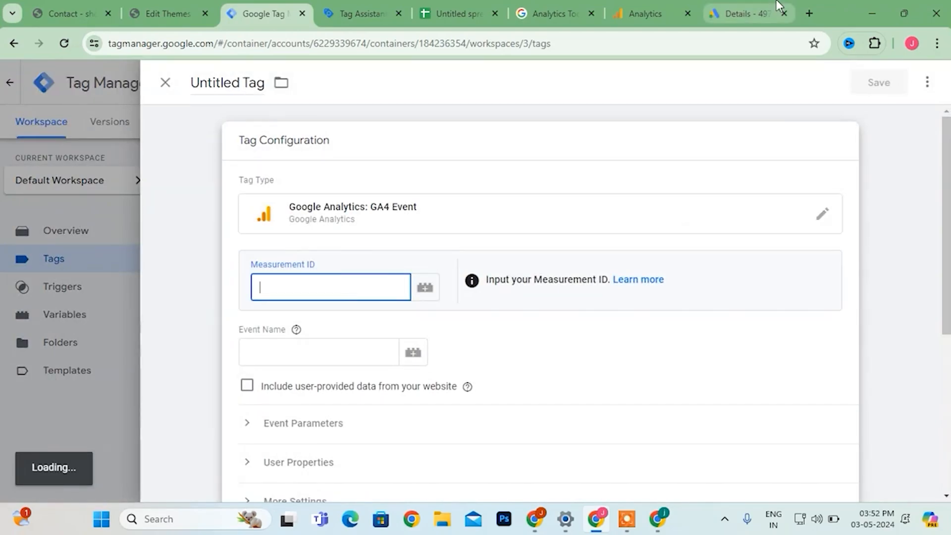
mouse_move(643, 17)
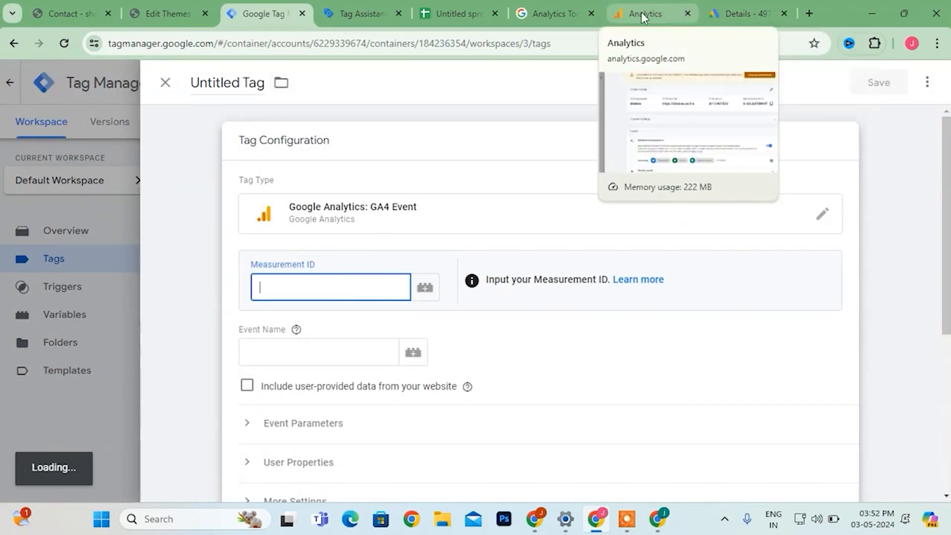
left_click(357, 13)
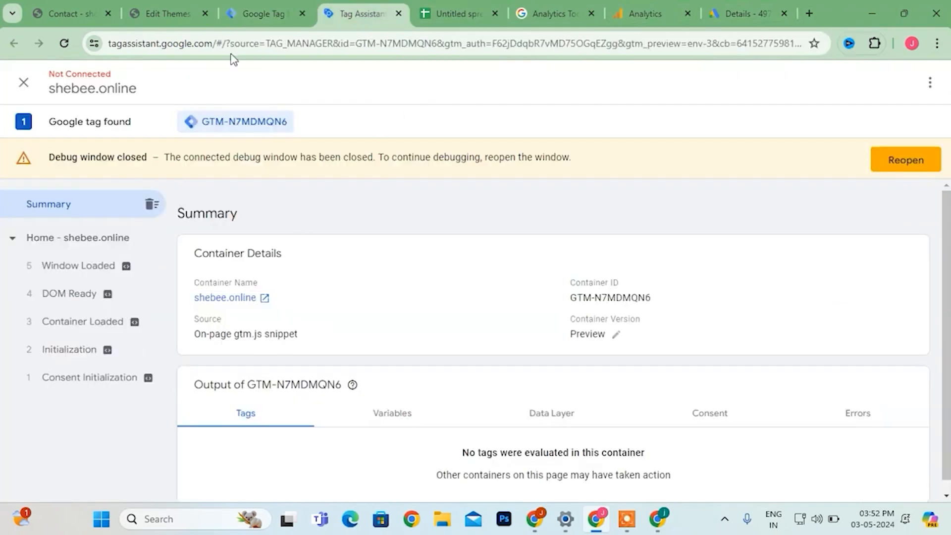
left_click(255, 22)
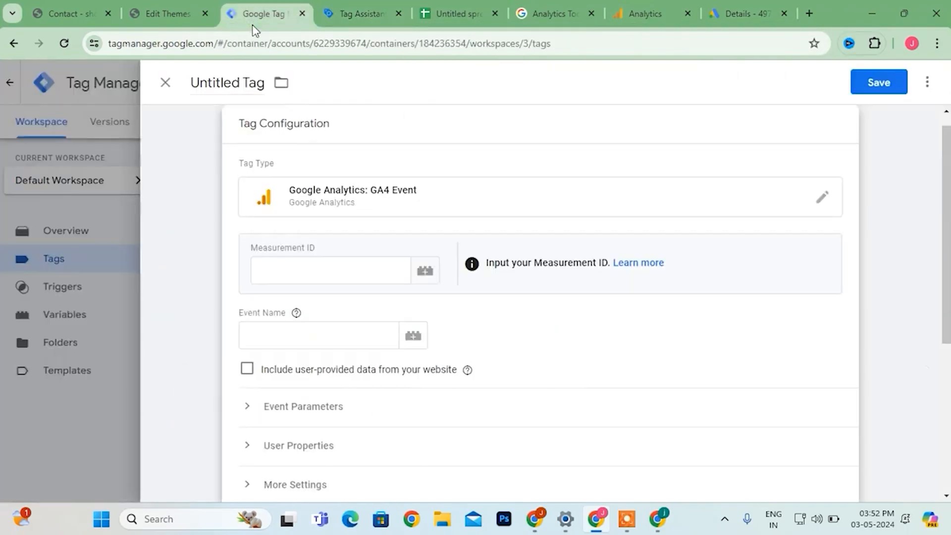
left_click(337, 271)
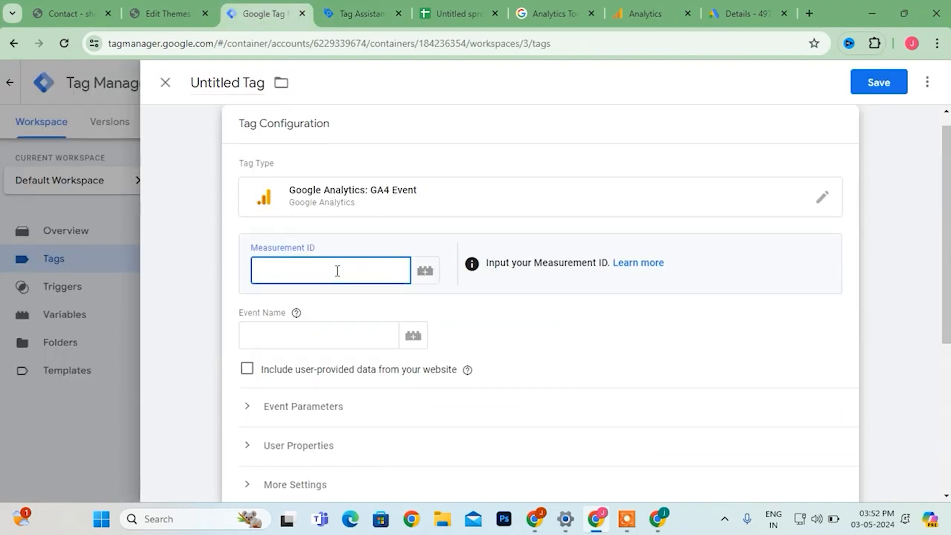
type("G-G0JLKT8WVF")
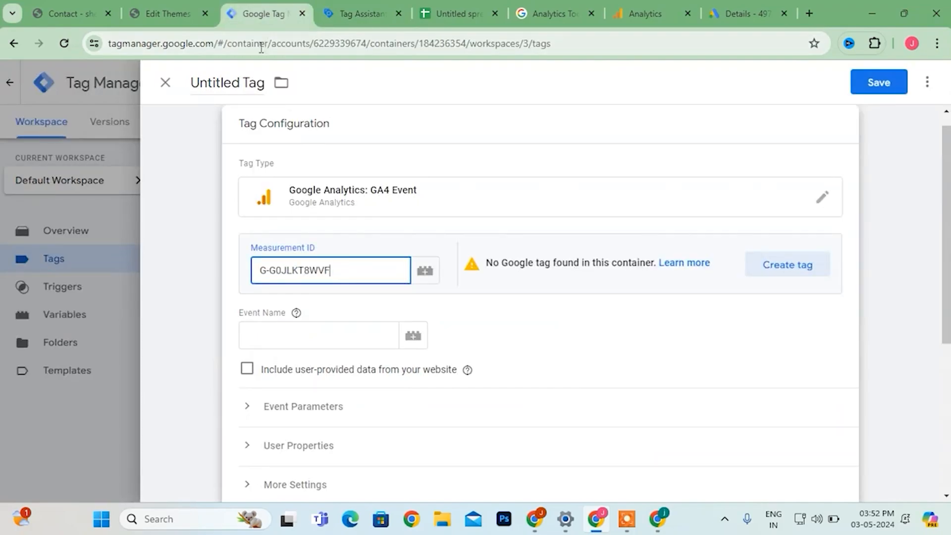
Rename the untitled tag as Google Analytics page view.
double_click(248, 83)
key("BackSpace")
key("BackSpace")
key("BackSpace")
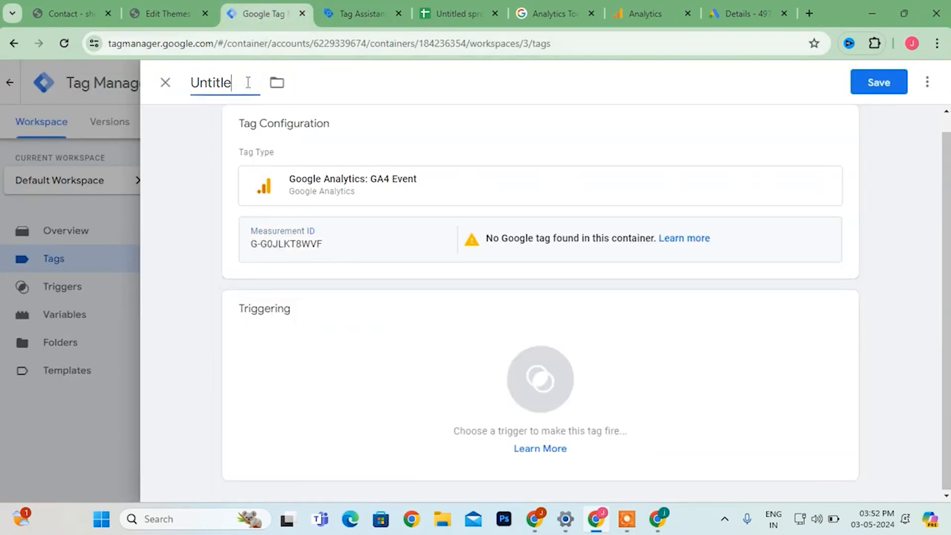
key("BackSpace")
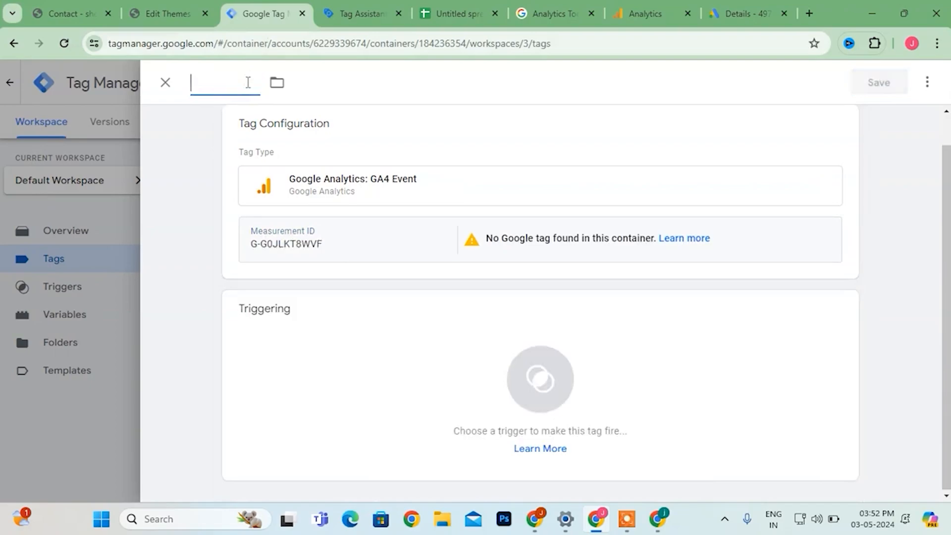
type("Go")
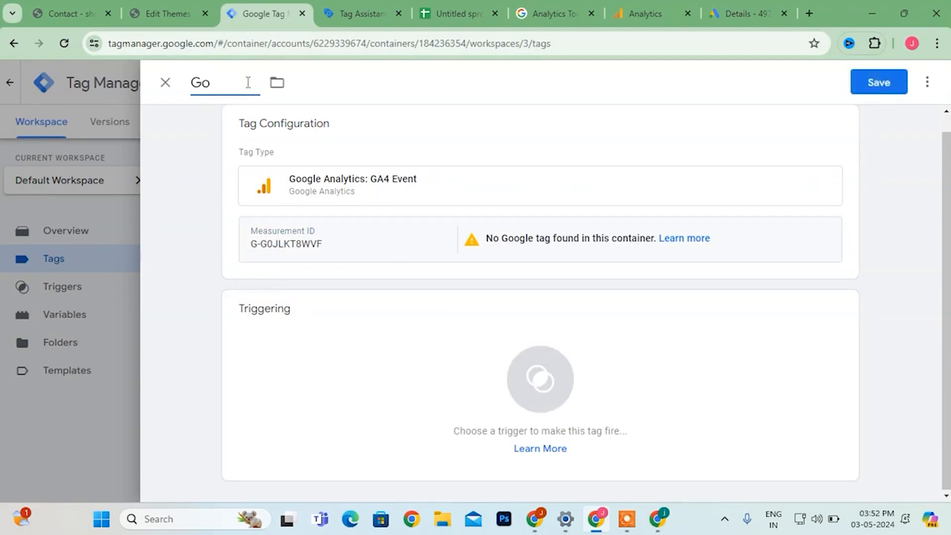
type("ogle Analytics page view")
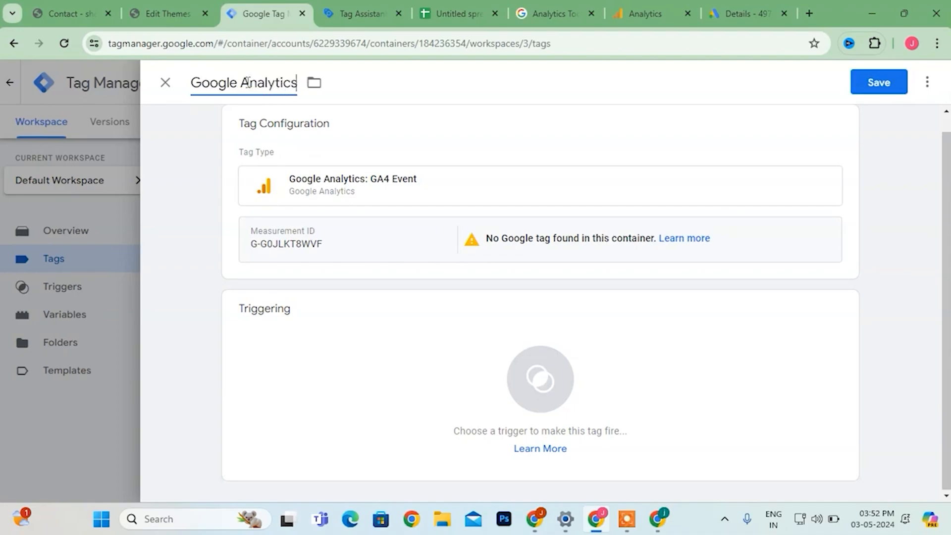
Start a new variable for the tag's Event Name and name it page view.
scroll(469, 284, "up", 1)
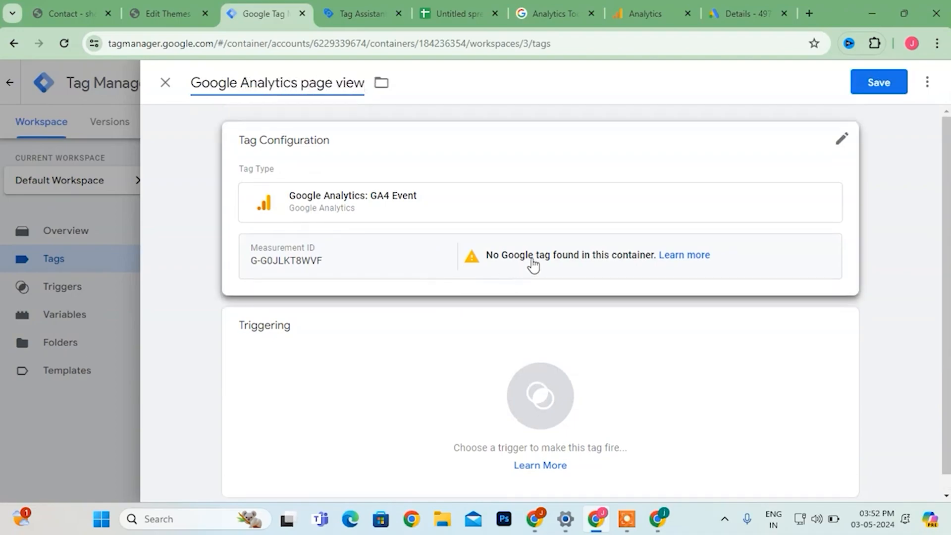
left_click(503, 205)
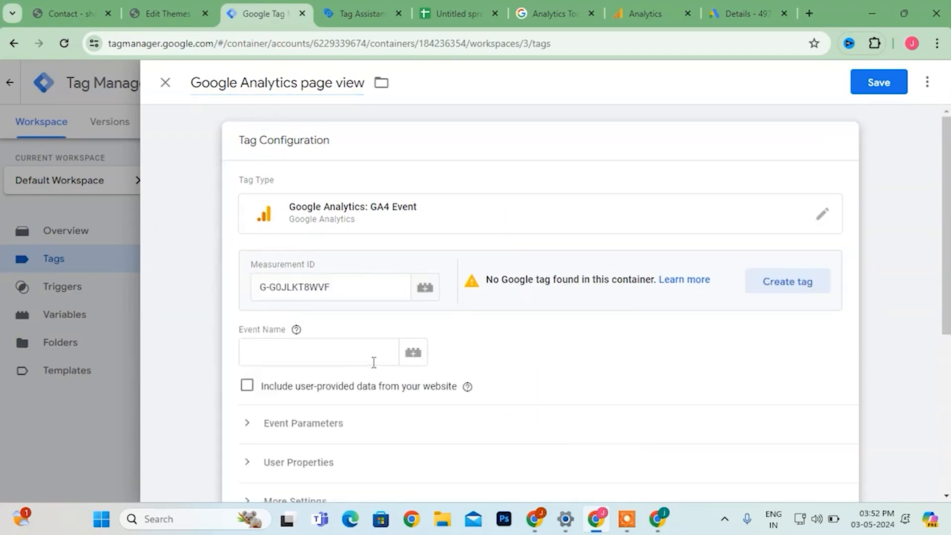
left_click(356, 357)
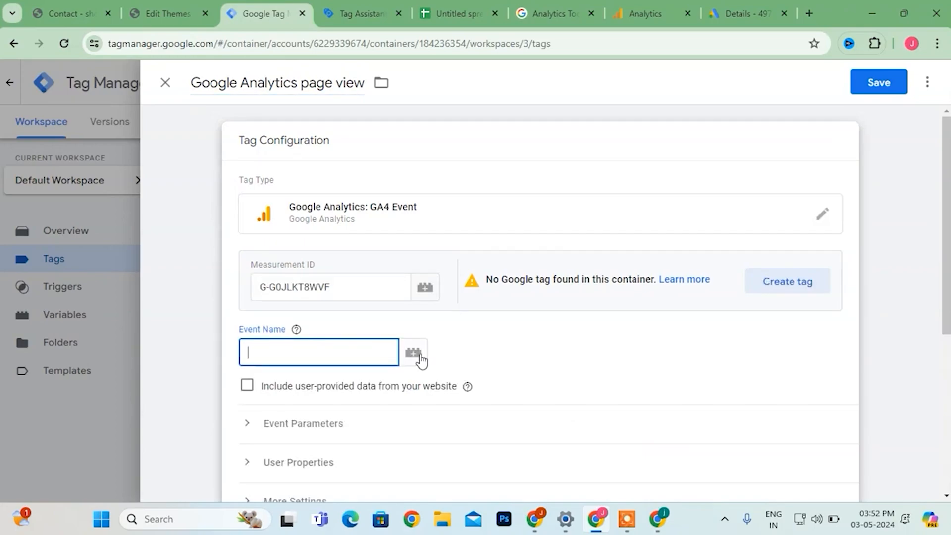
scroll(425, 360, "down", 3)
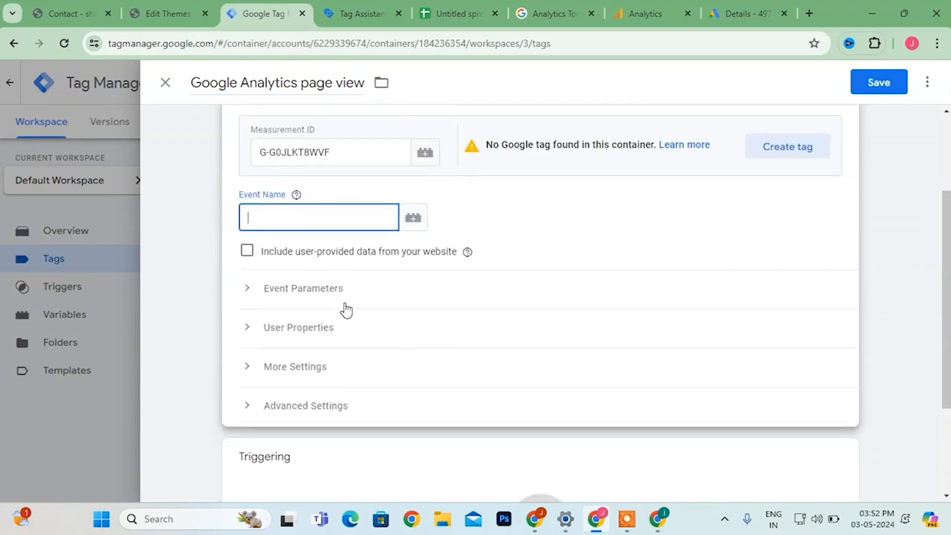
left_click(414, 220)
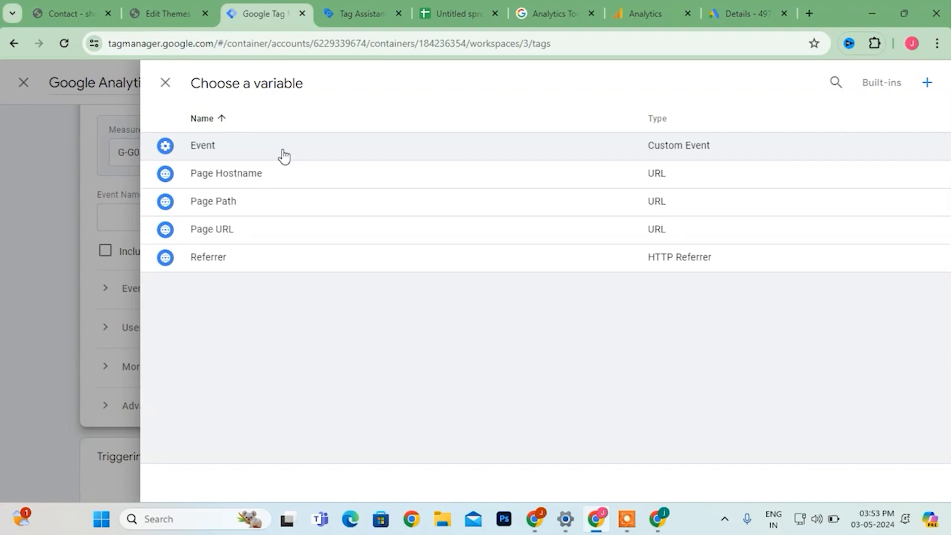
left_click(926, 83)
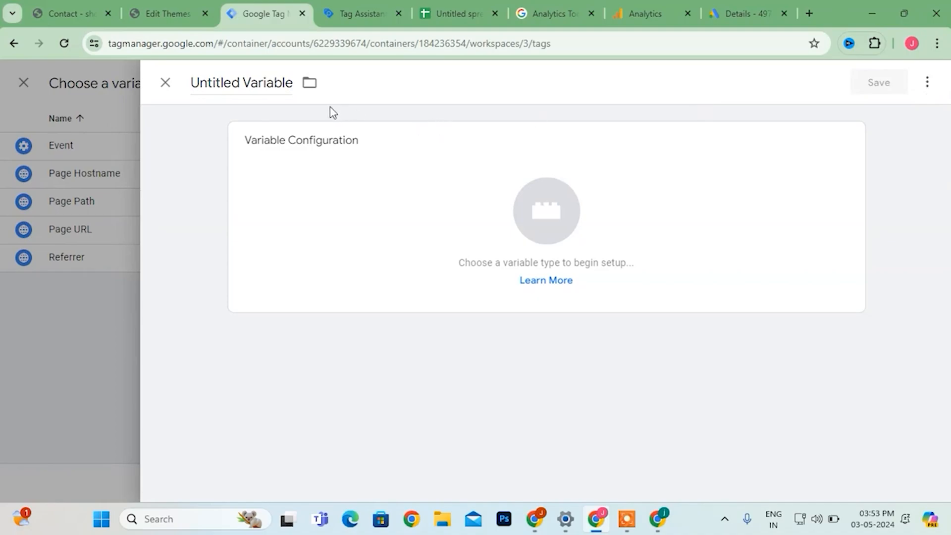
left_click(278, 75)
key("BackSpace")
key("BackSpace")
key("BackSpace")
key("BackSpace")
key("BackSpace")
key("BackSpace")
key("BackSpace")
key("BackSpace")
key("BackSpace")
key("BackSpace")
key("BackSpace")
key("BackSpace")
key("BackSpace")
key("BackSpace")
key("BackSpace")
key("BackSpace")
key("BackSpace")
type("page view")
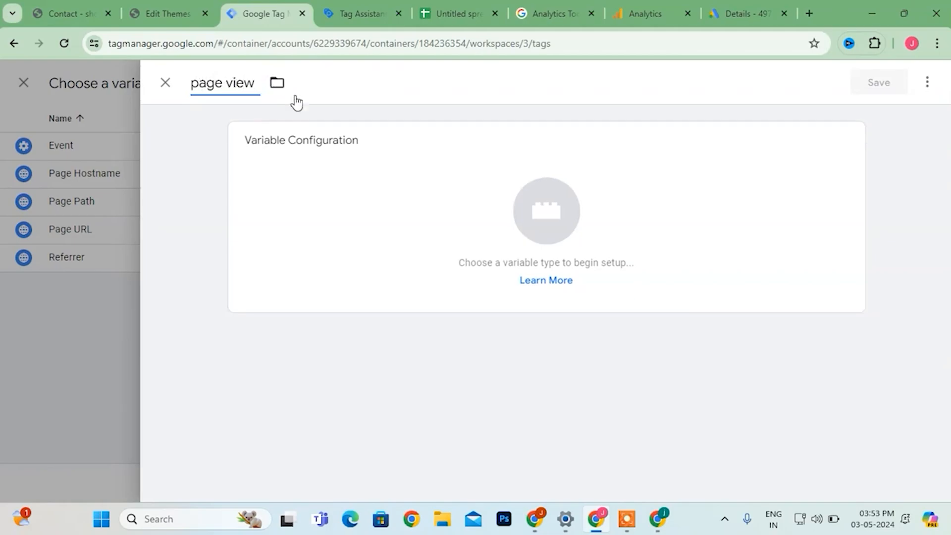
Choose URL as the page view variable's type and save it into the tag's Event Name.
left_click(539, 231)
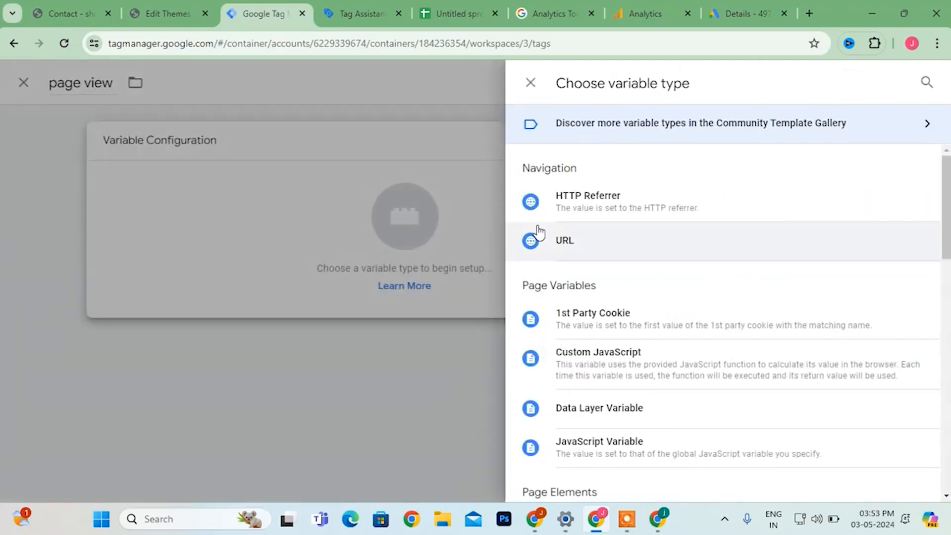
scroll(709, 417, "down", 5)
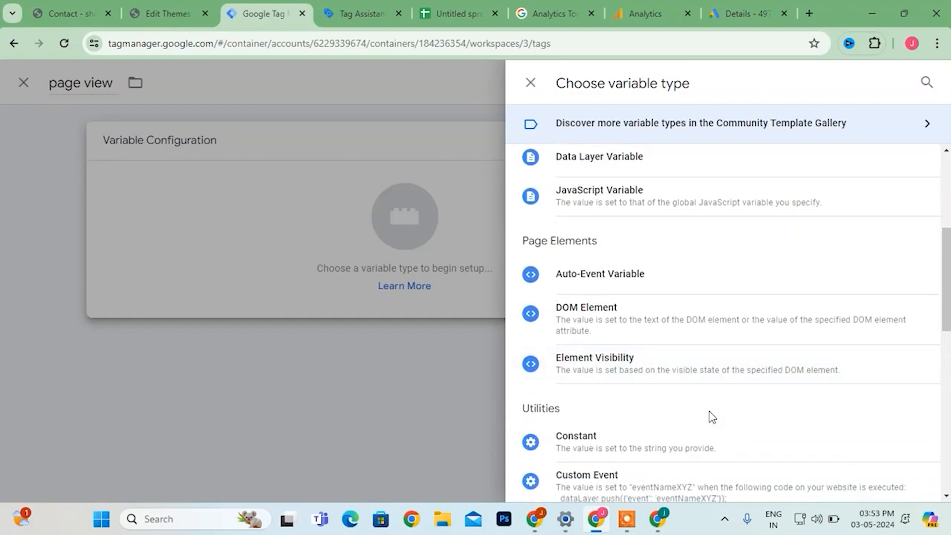
key("ctrl+minus")
scroll(709, 417, "up", 3)
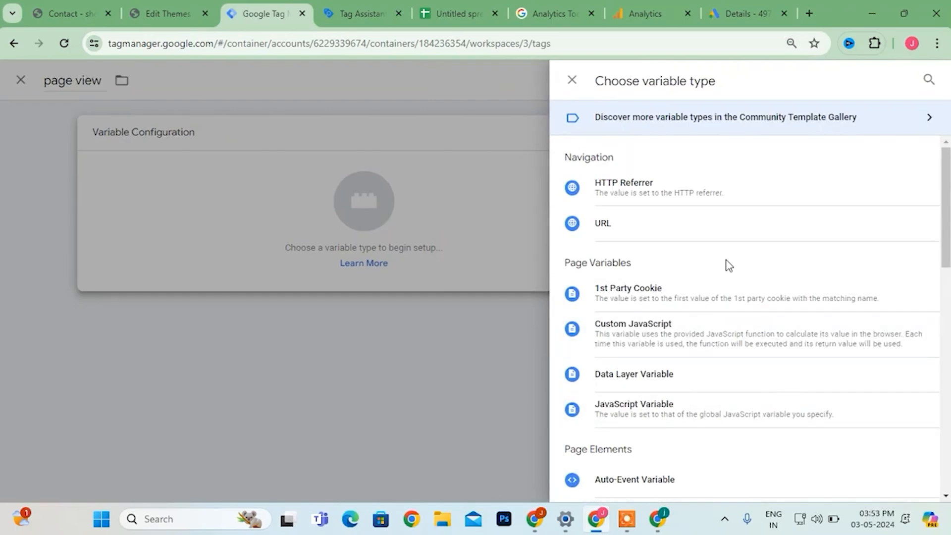
left_click(707, 222)
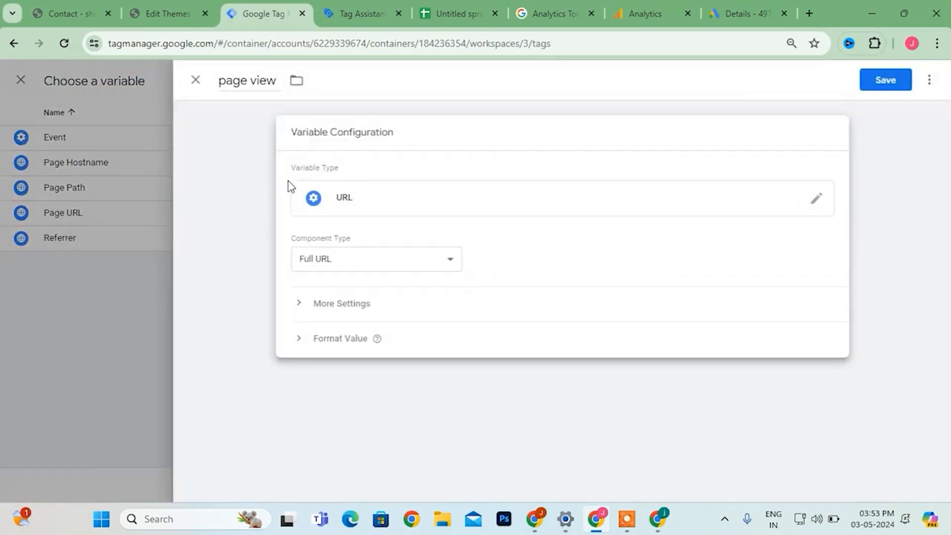
left_click(195, 80)
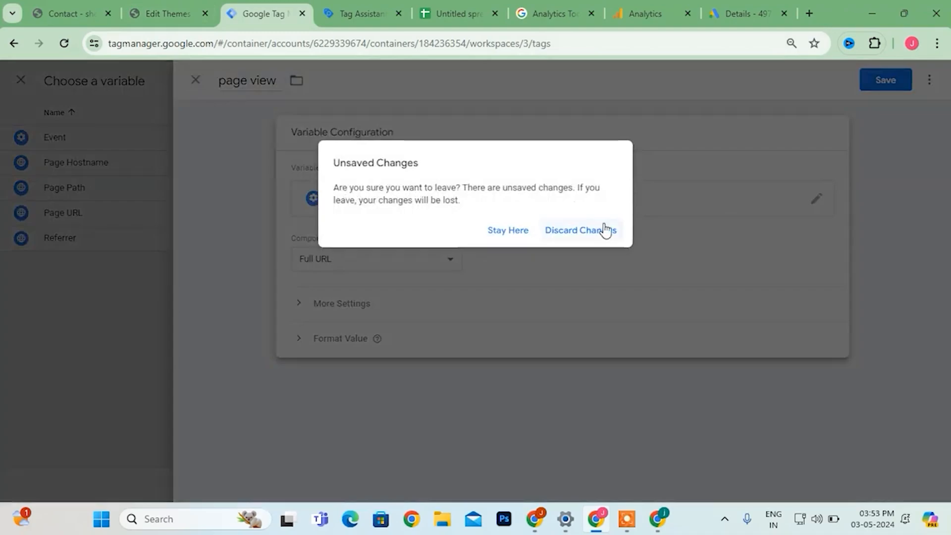
left_click(504, 234)
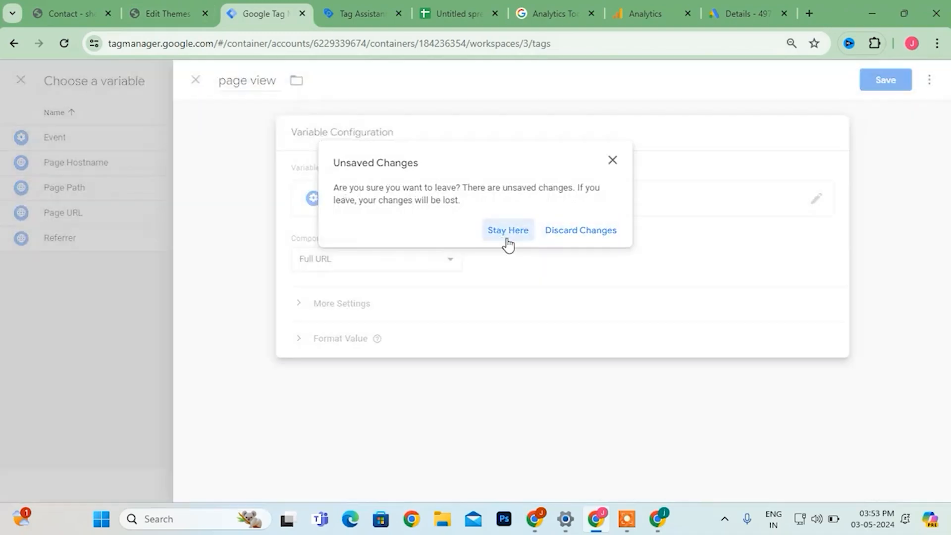
left_click(898, 83)
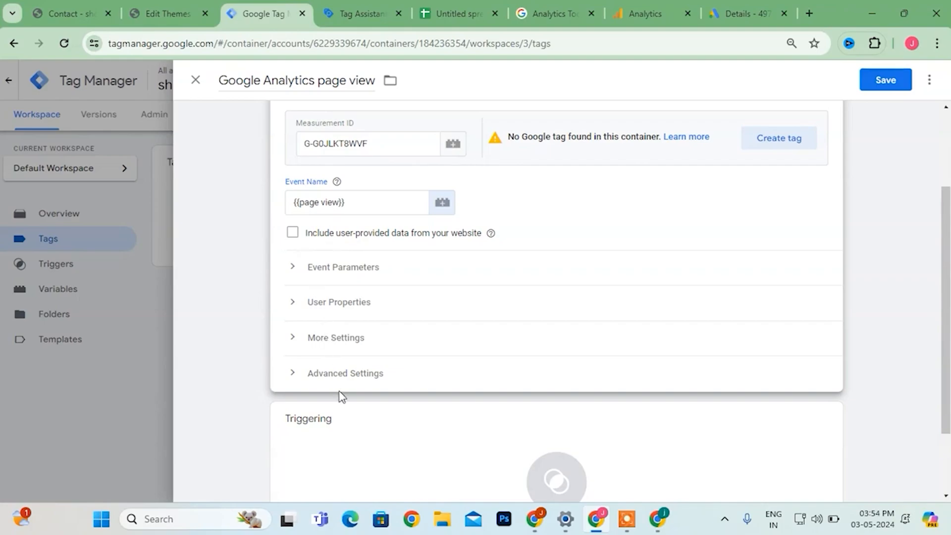
Add the All Pages trigger to the Google Analytics page view tag and save the tag.
scroll(339, 395, "down", 2)
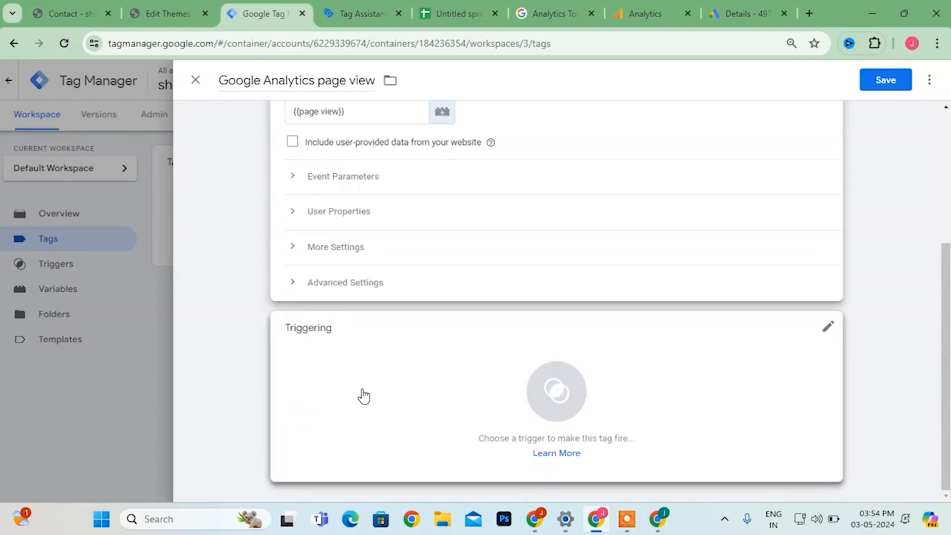
left_click(541, 389)
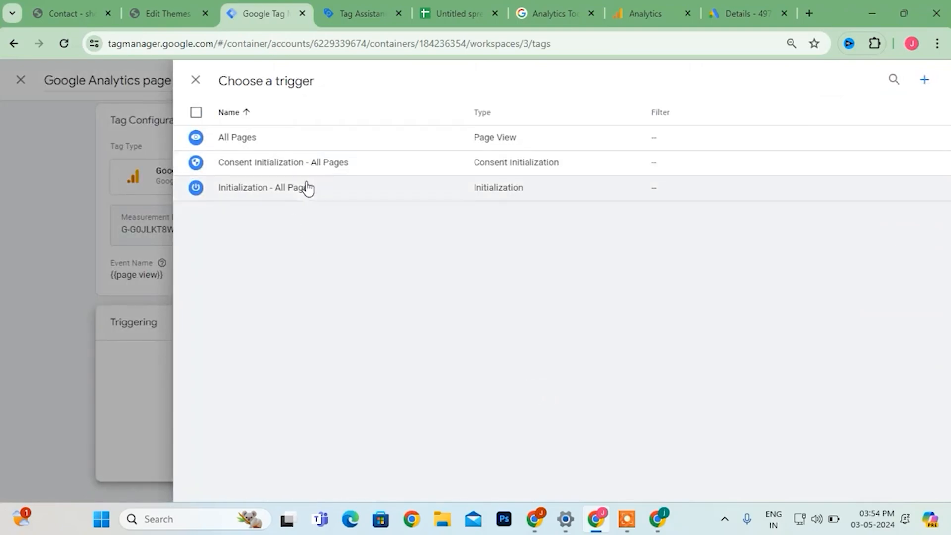
left_click(268, 143)
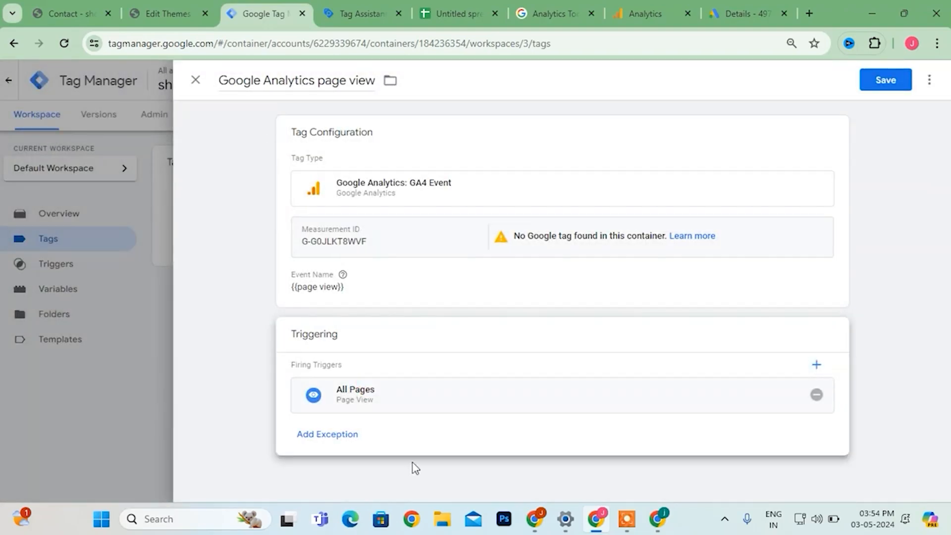
left_click(897, 83)
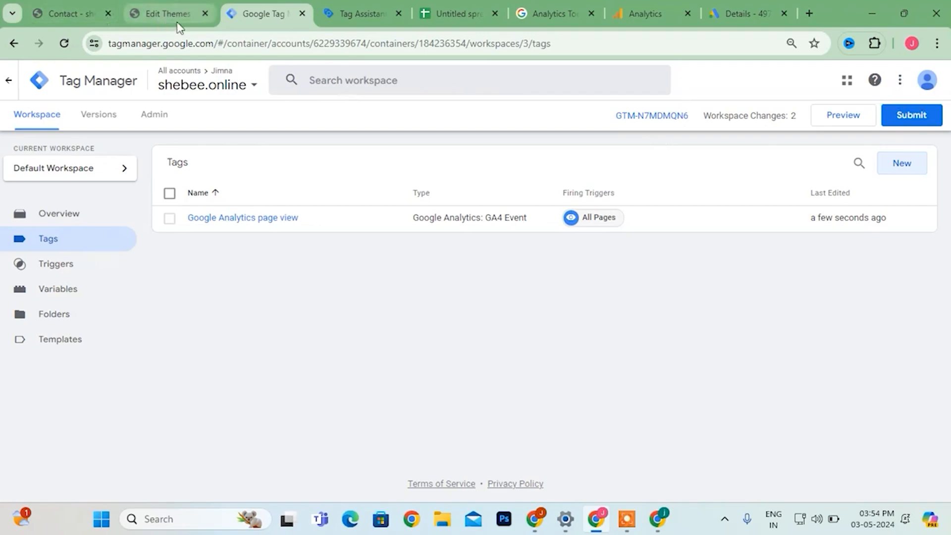
left_click(836, 122)
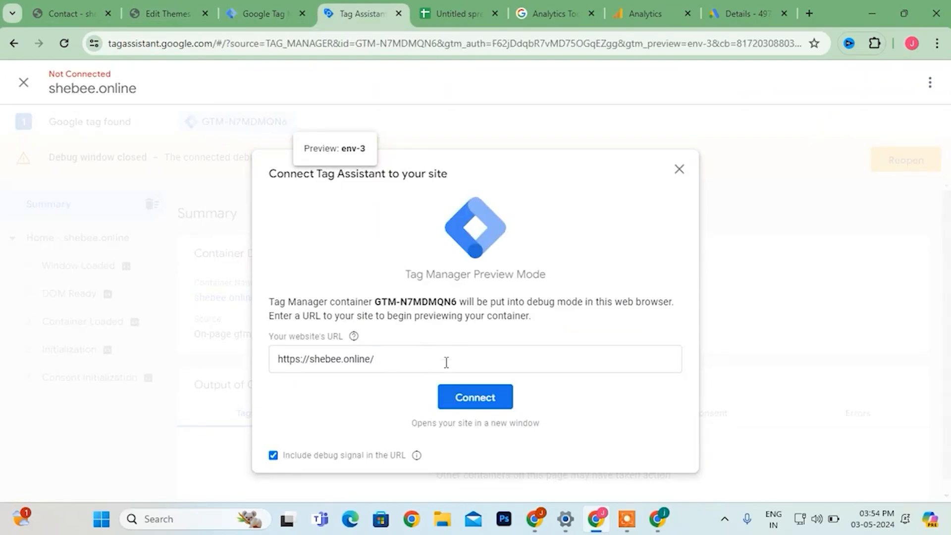
left_click(480, 402)
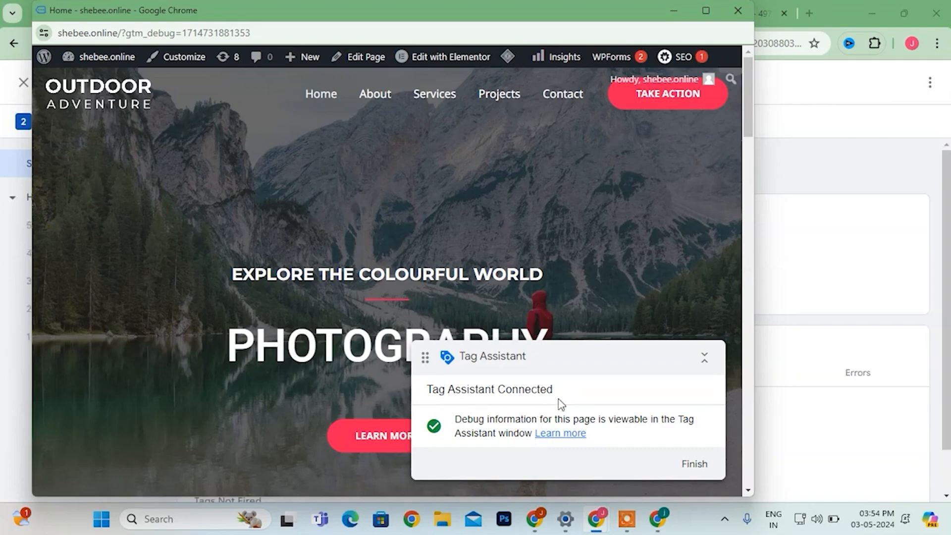
scroll(560, 405, "down", 3)
scroll(560, 405, "up", 1)
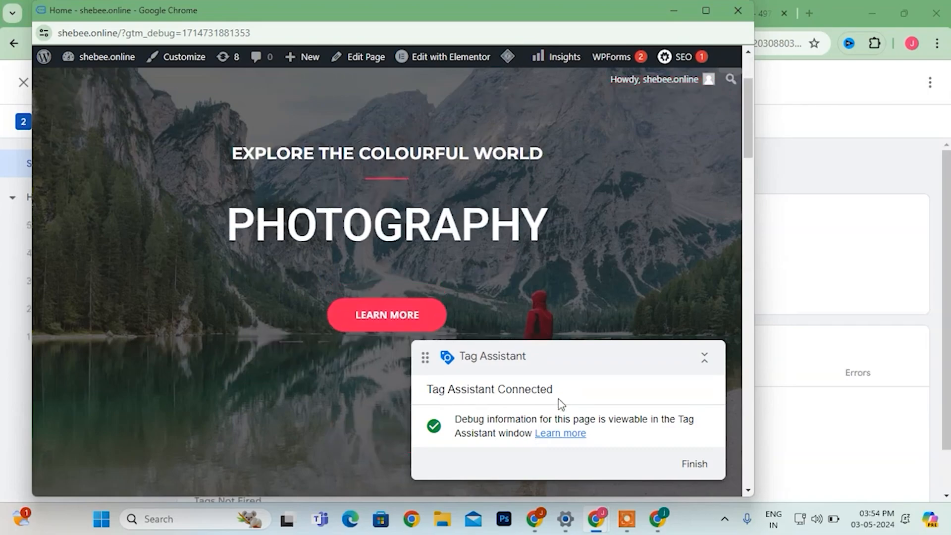
left_click(694, 464)
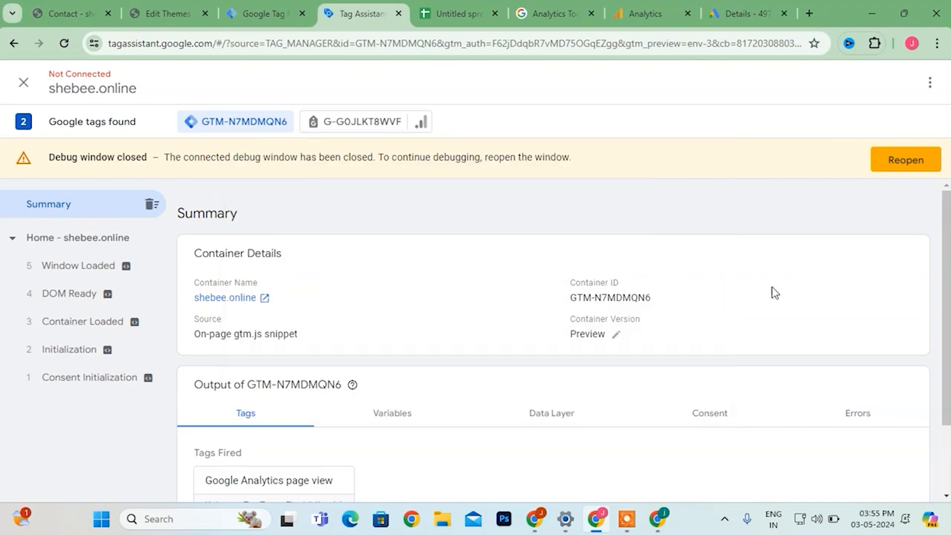
left_click(626, 519)
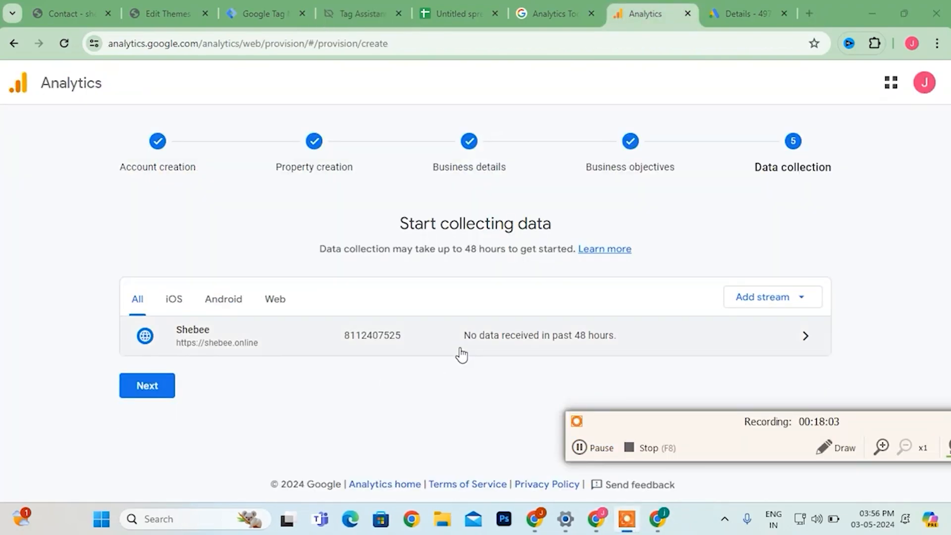
Finish the Analytics data collection setup for the Shebee stream through to Home and save the email communications with all options selected.
left_click(485, 341)
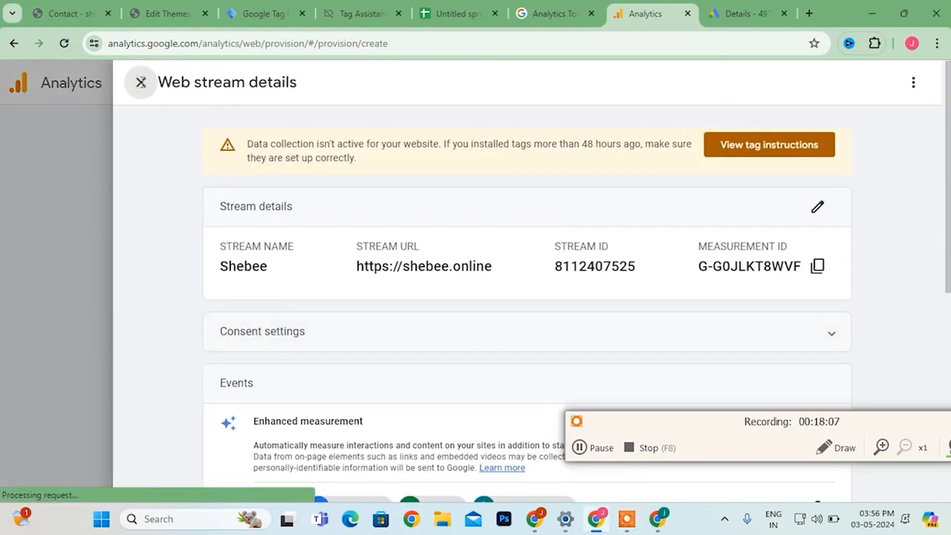
left_click(142, 81)
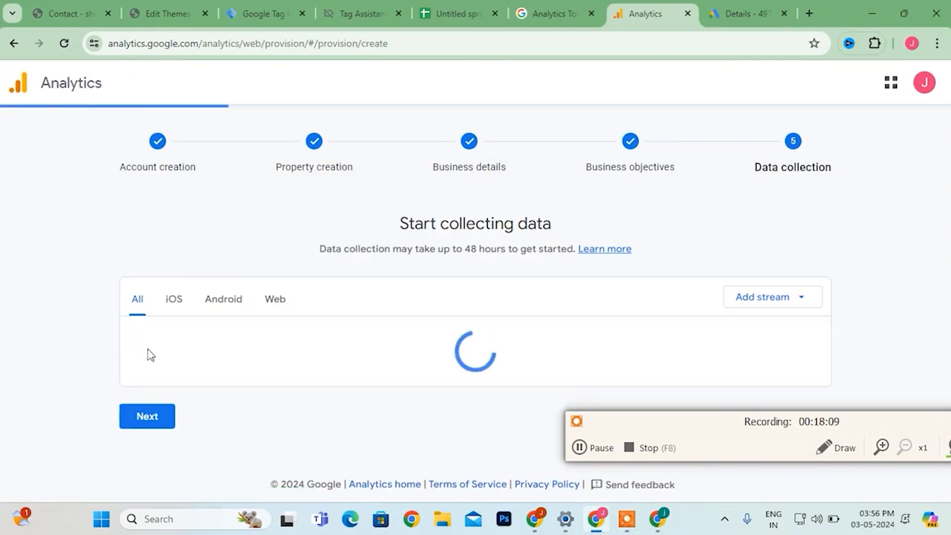
left_click(144, 385)
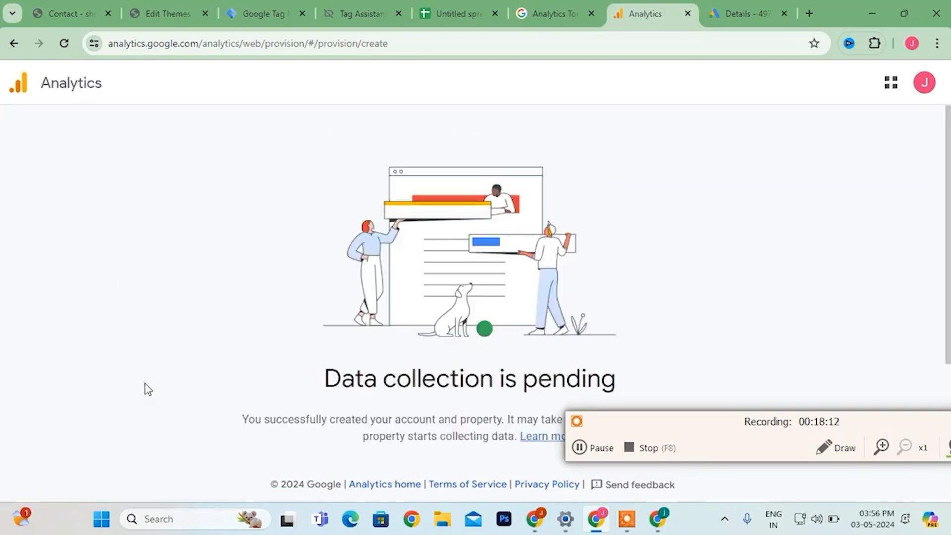
scroll(285, 345, "down", 3)
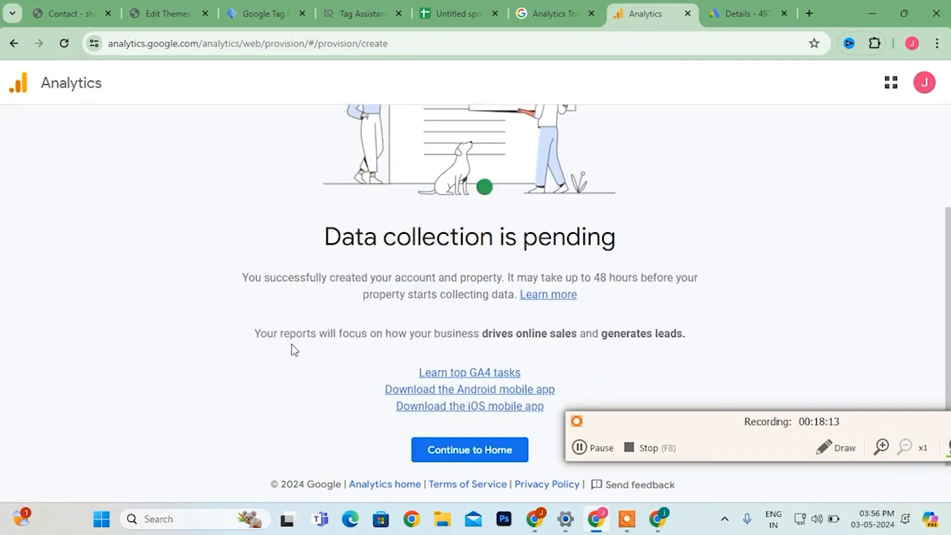
left_click(453, 448)
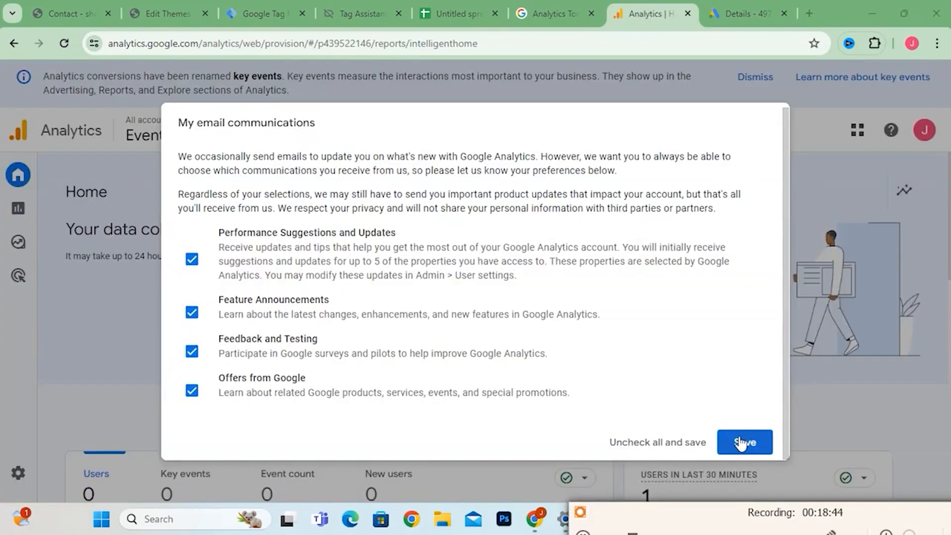
left_click(740, 442)
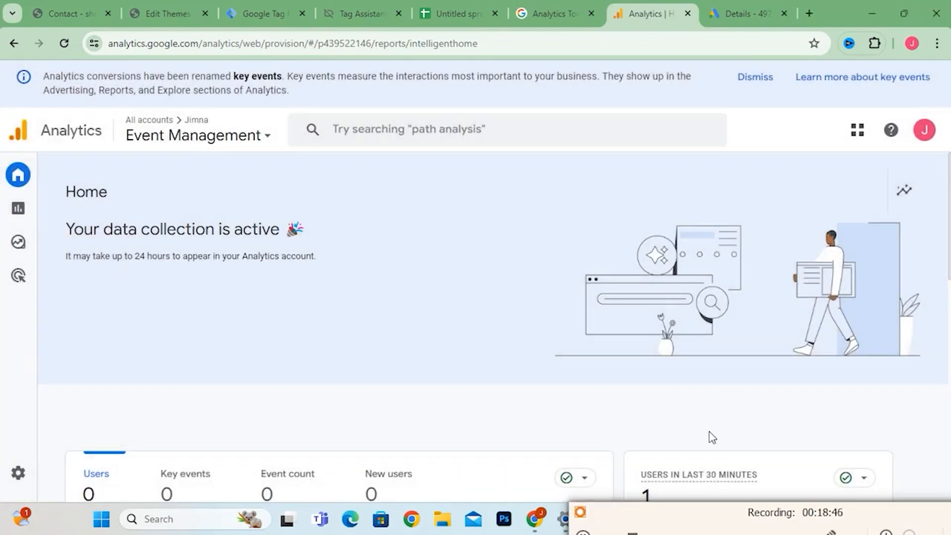
Look over the Analytics home overview and open the Realtime report of the Event Management property.
scroll(364, 414, "down", 5)
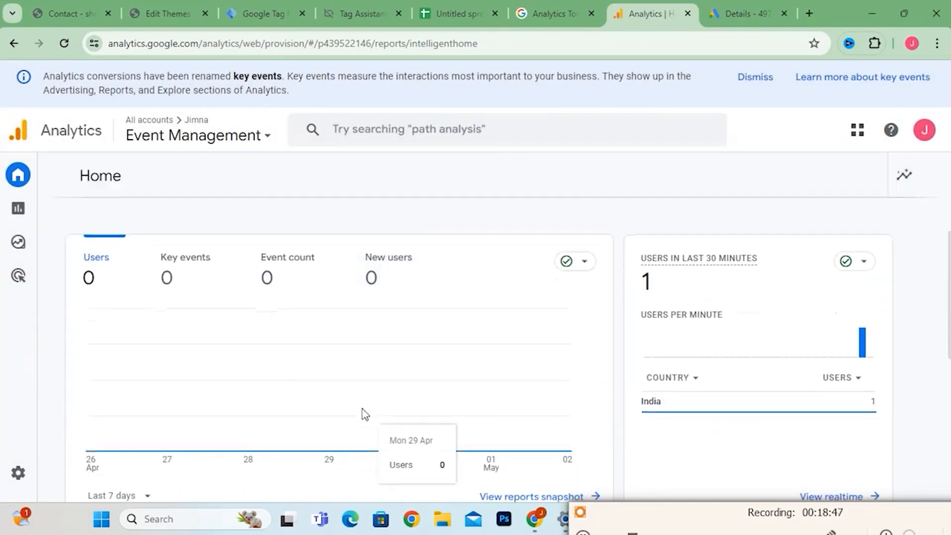
mouse_move(36, 218)
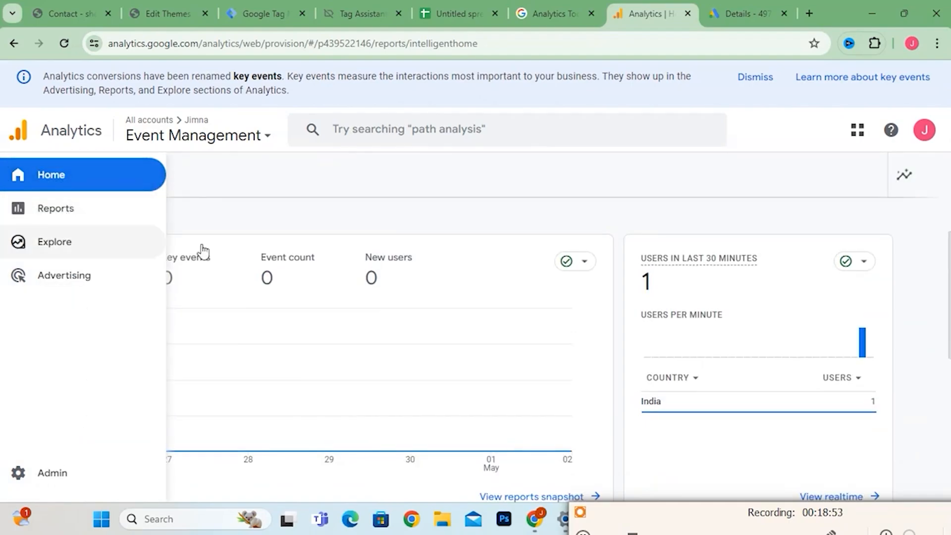
mouse_move(20, 183)
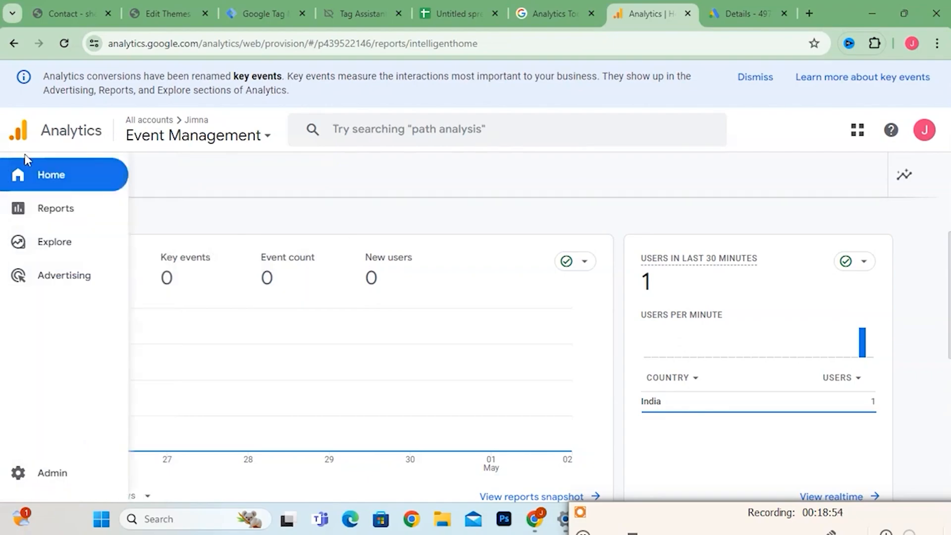
left_click(56, 203)
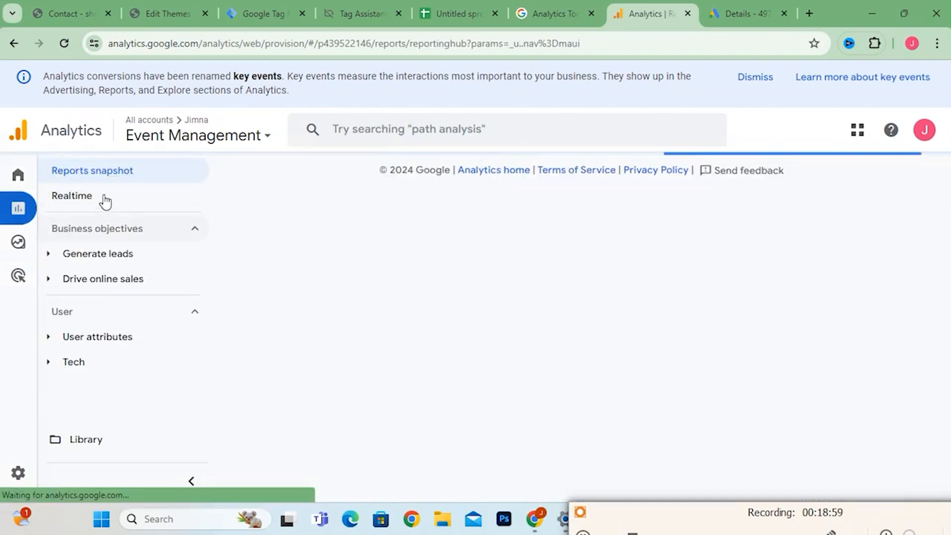
left_click(103, 199)
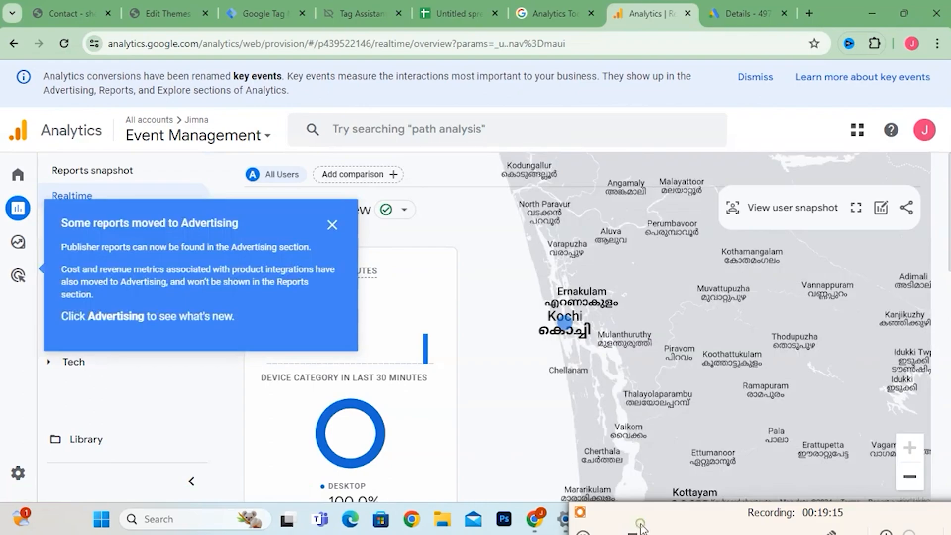
mouse_move(640, 527)
left_click(589, 482)
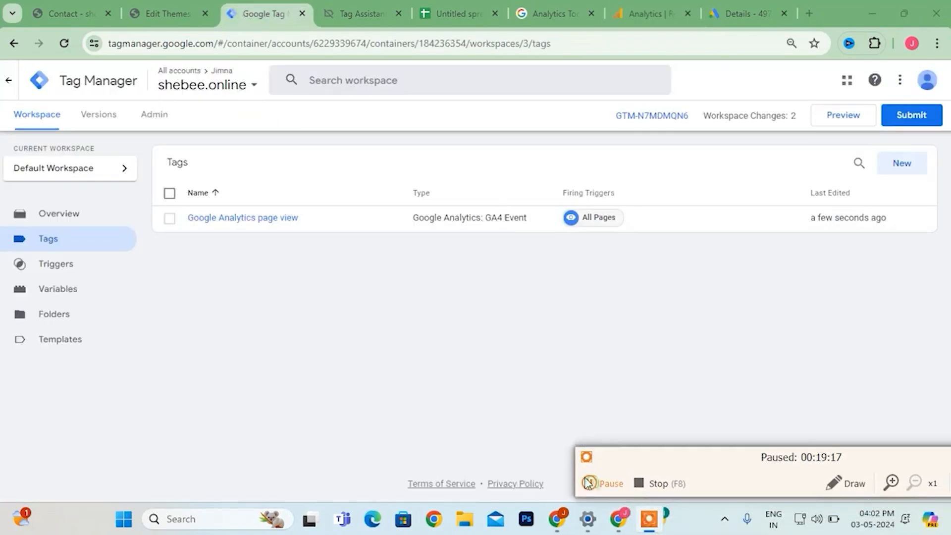
left_click(589, 483)
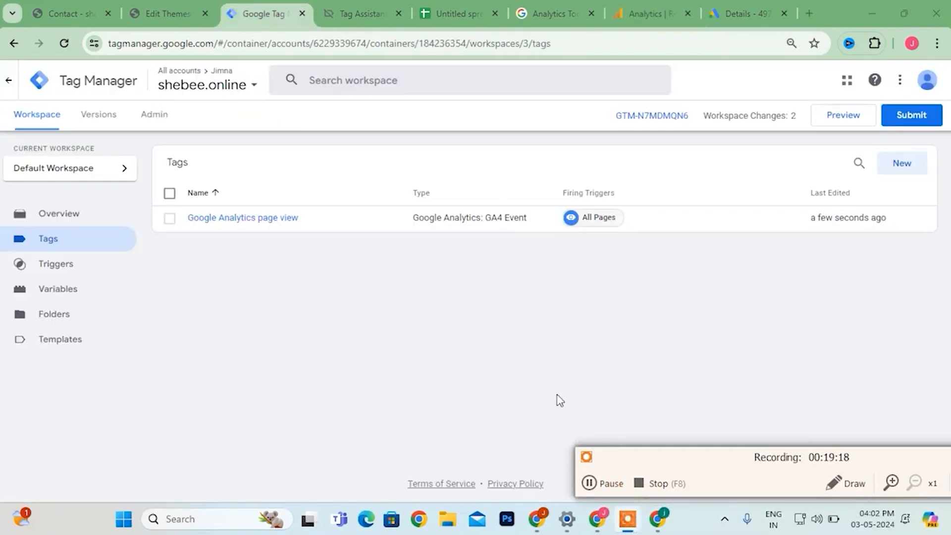
Create a new tag in Tag Manager and name it Google Ads-Remarketing.
left_click(900, 168)
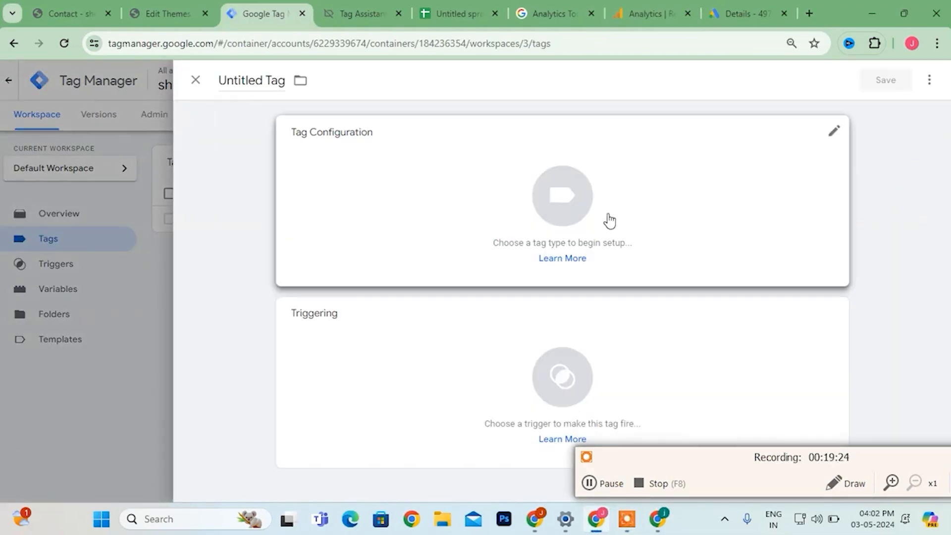
double_click(278, 79)
key("BackSpace")
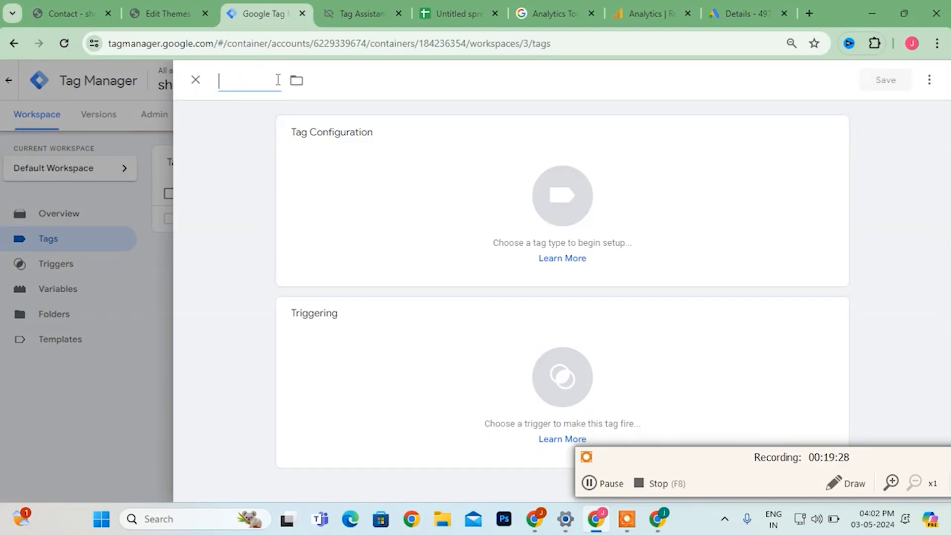
type("Google Ad")
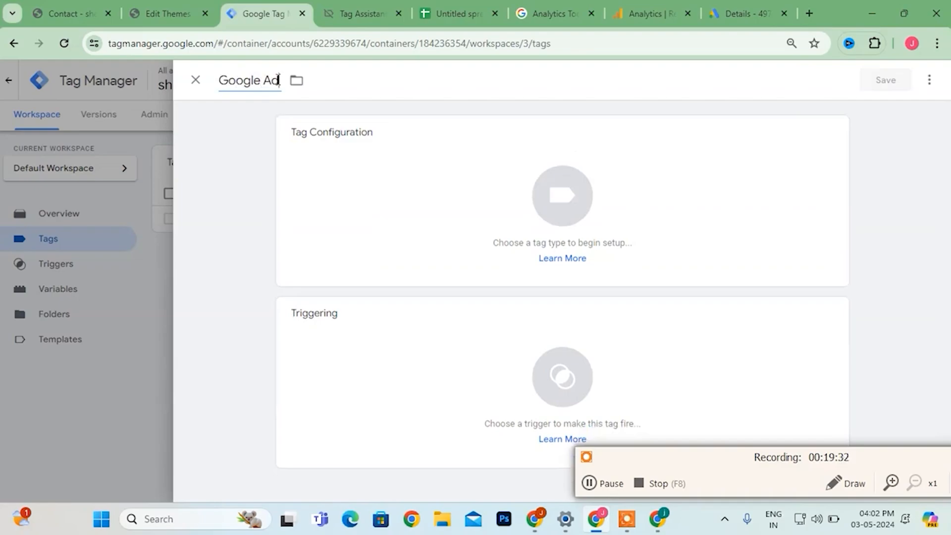
type("s-Remar")
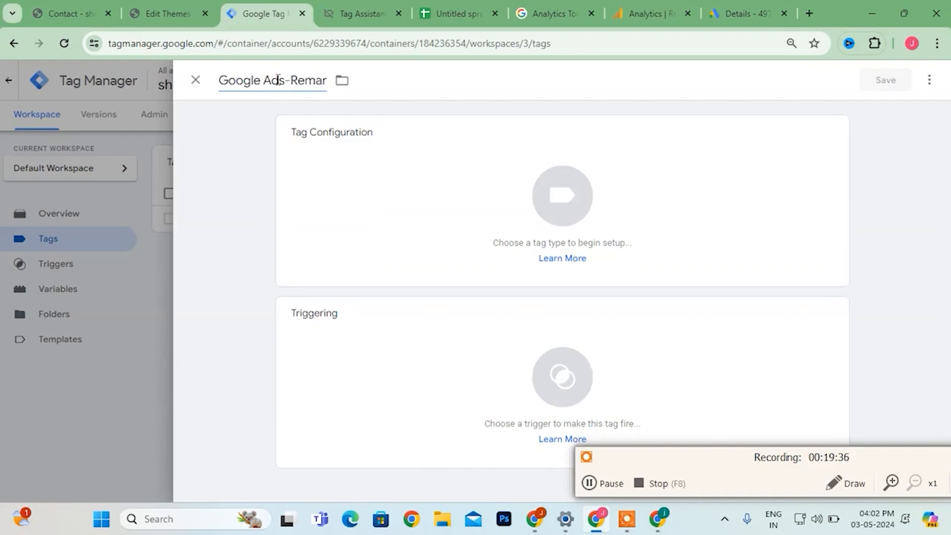
type("keting")
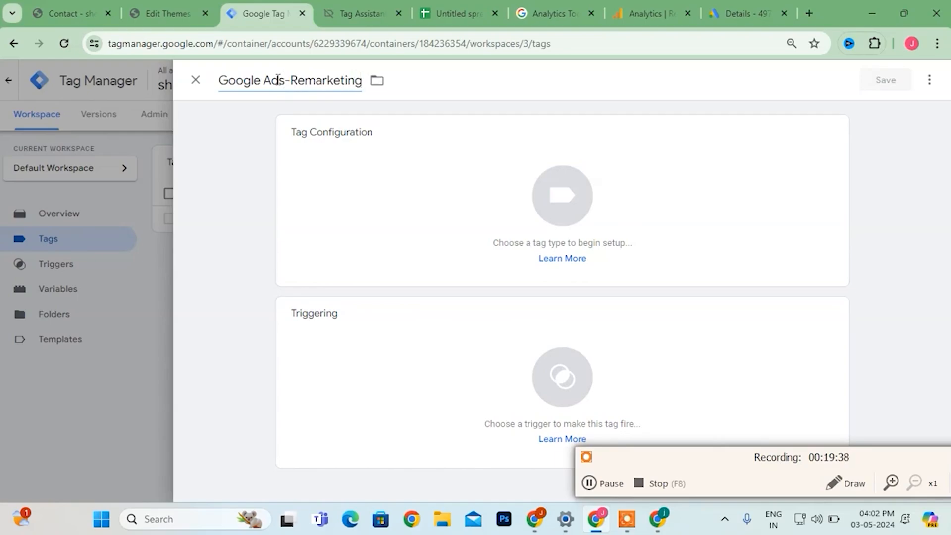
Set the tag type of the Google Ads-Remarketing tag to Google Ads Remarketing.
left_click(556, 213)
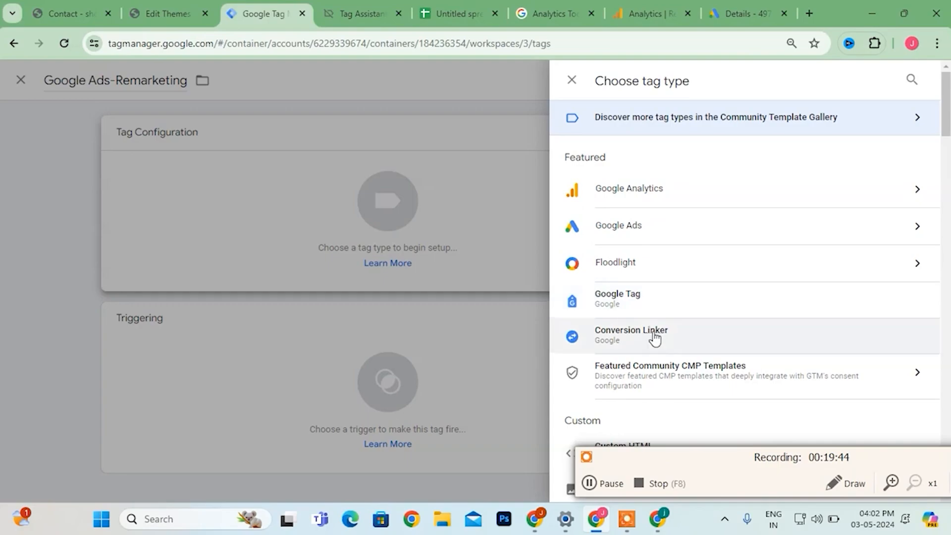
scroll(654, 335, "down", 4)
scroll(654, 335, "down", 3)
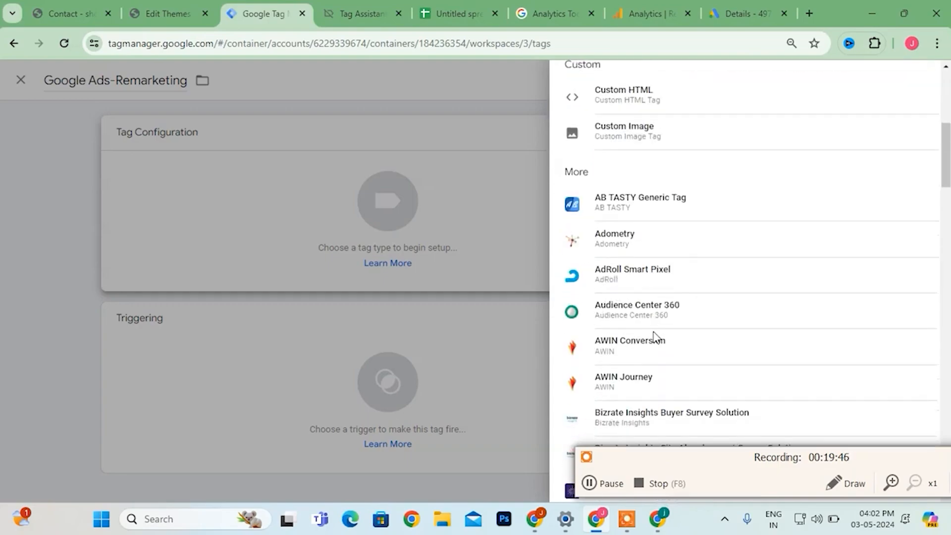
scroll(652, 336, "up", 6)
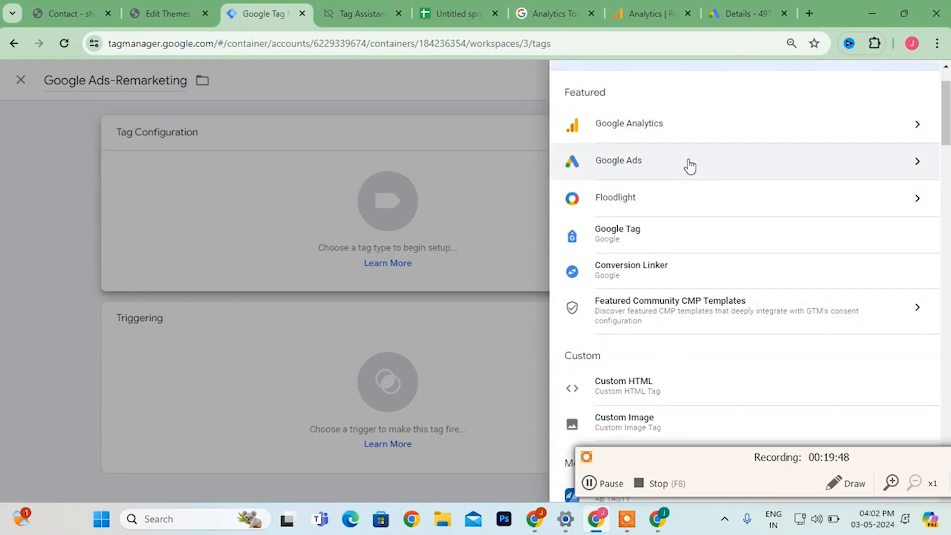
left_click(689, 169)
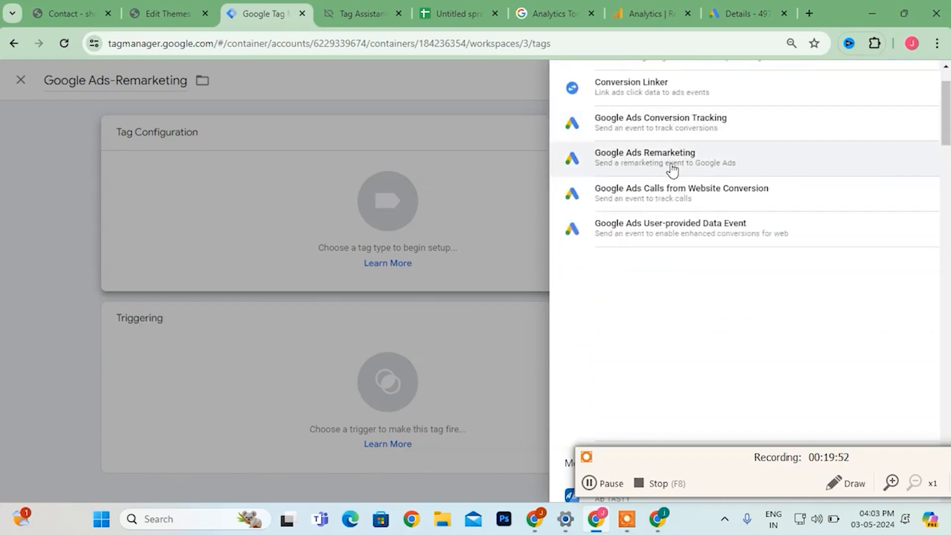
left_click(674, 168)
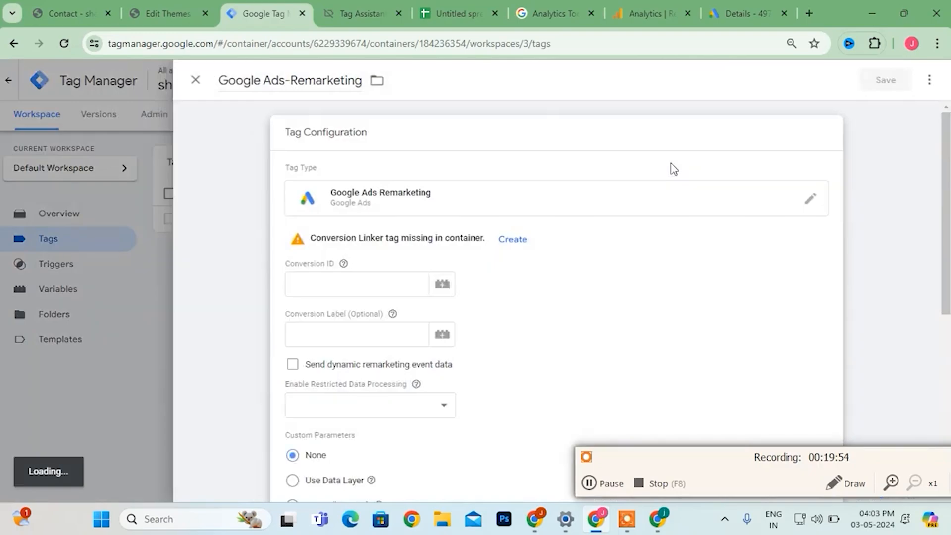
Copy the Google Ads code from cell C3 of the spreadsheet into the remarketing tag's Conversion ID.
left_click(342, 271)
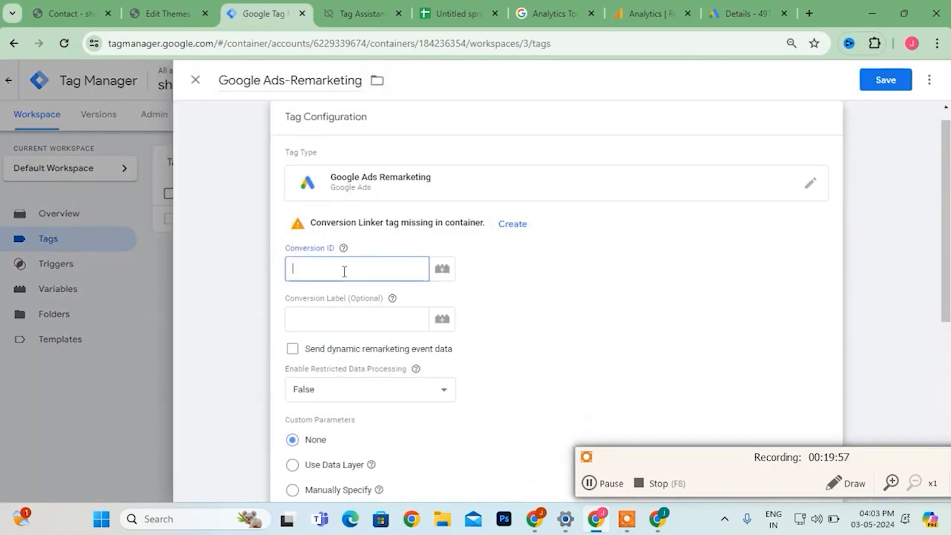
left_click(470, 10)
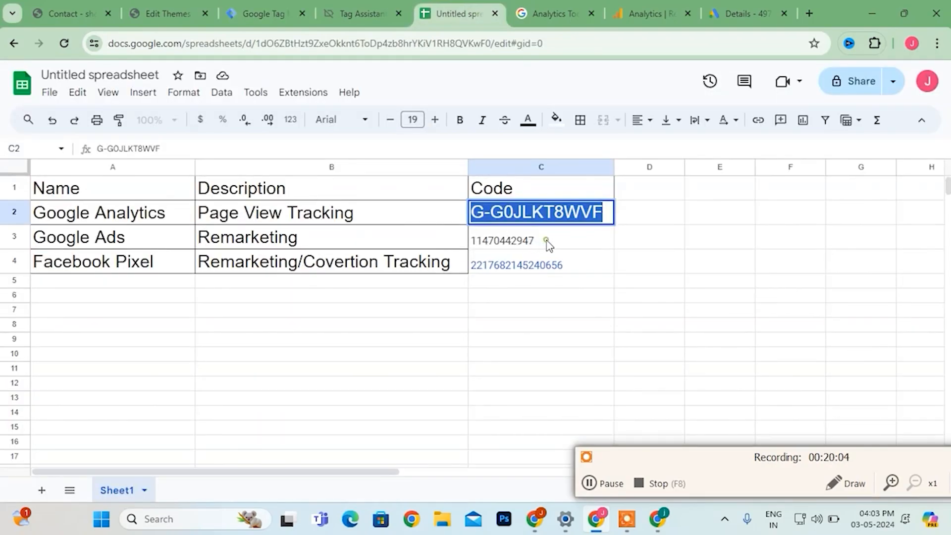
double_click(526, 241)
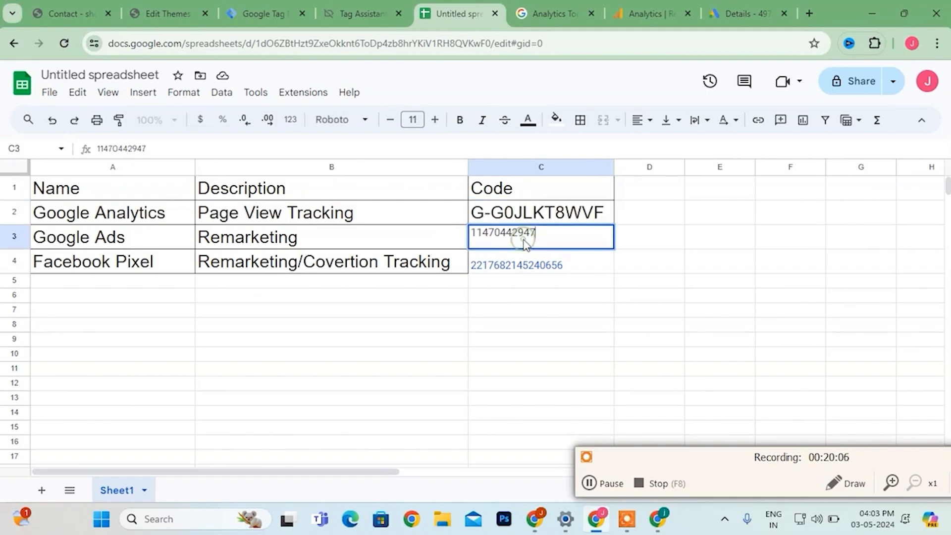
left_click_drag(547, 230, 461, 237)
key("ctrl+c")
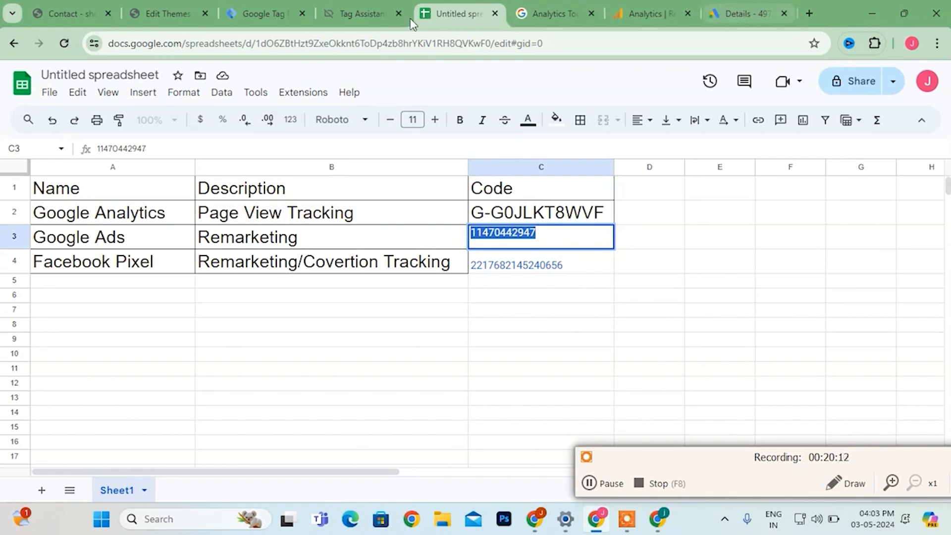
left_click(260, 14)
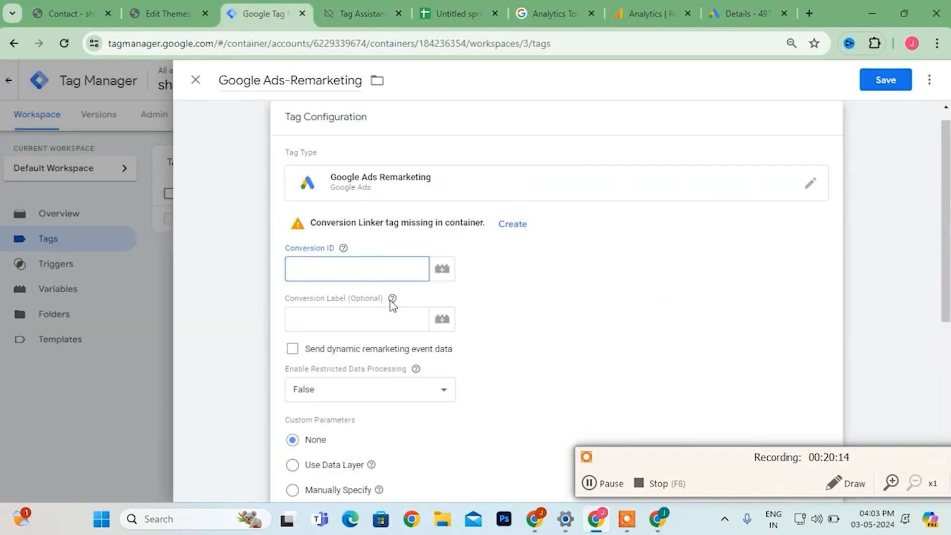
key("ctrl+v")
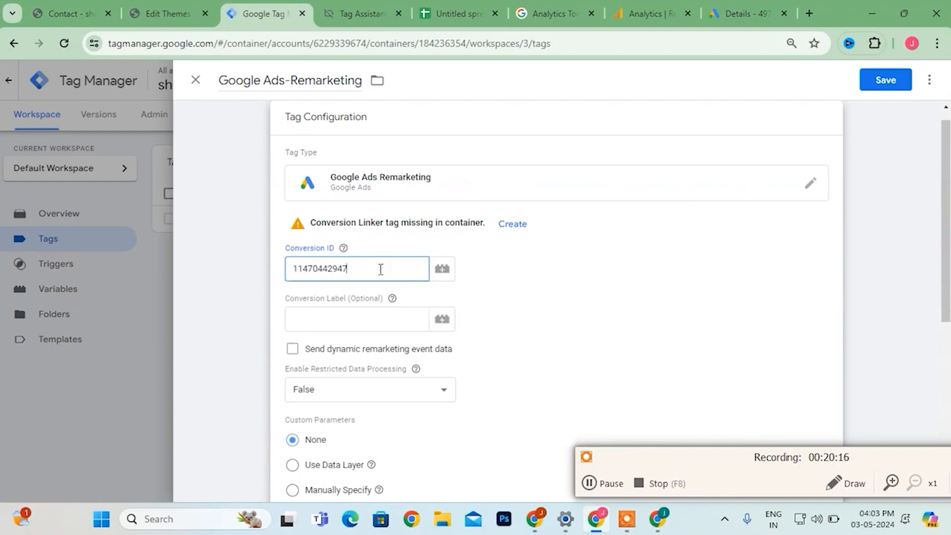
scroll(425, 365, "down", 6)
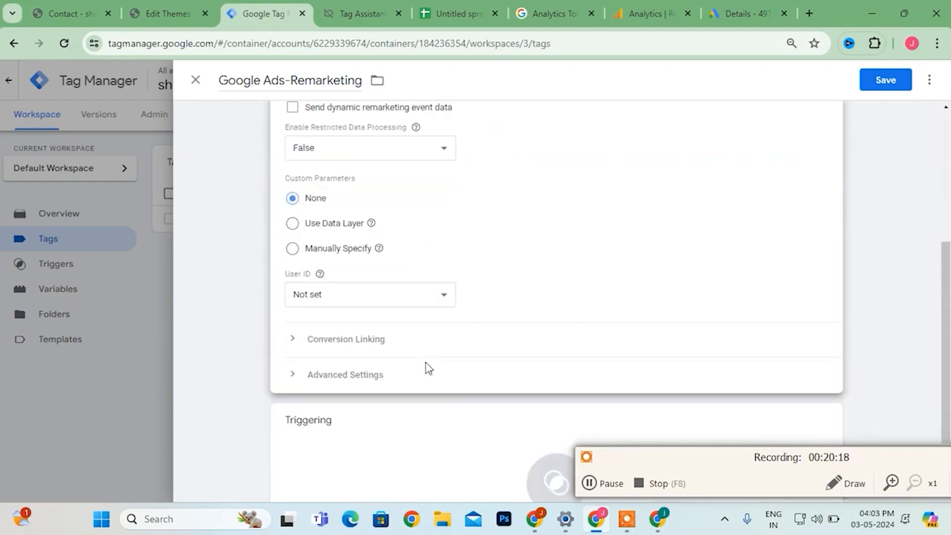
Add the All Pages trigger to the Google Ads-Remarketing tag and save the tag.
scroll(426, 369, "down", 1)
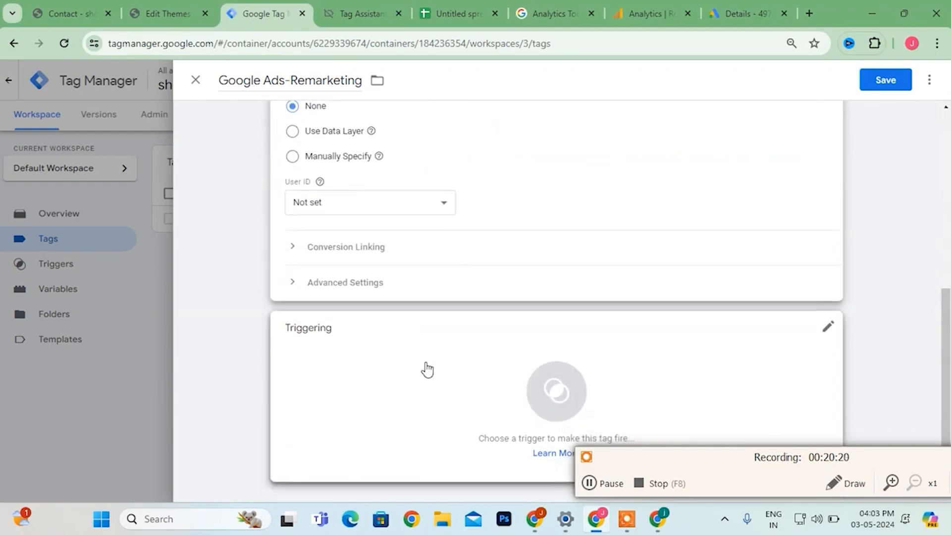
left_click(553, 392)
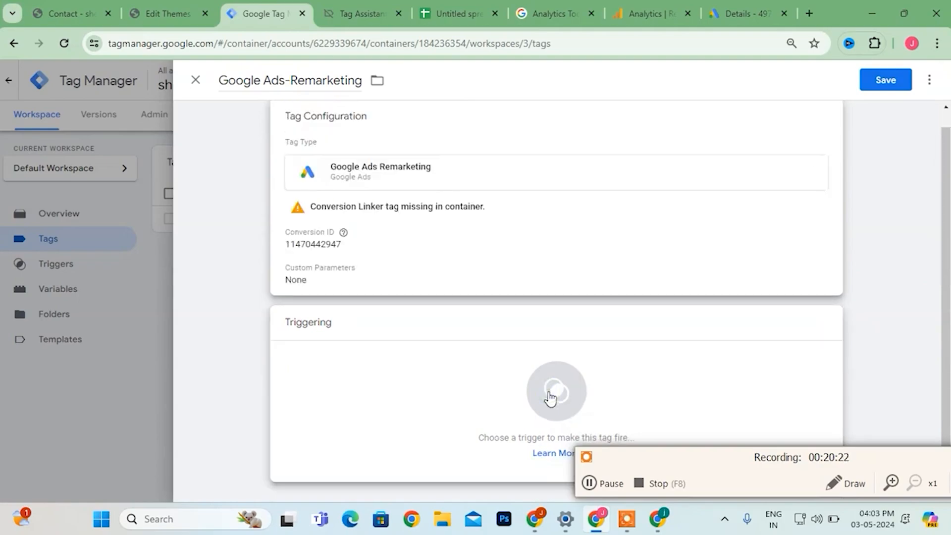
left_click(275, 142)
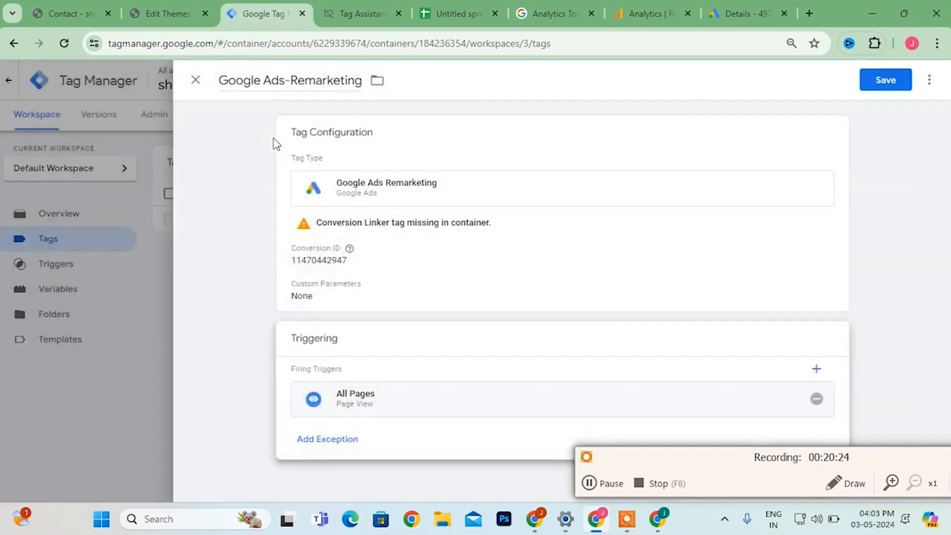
left_click(880, 83)
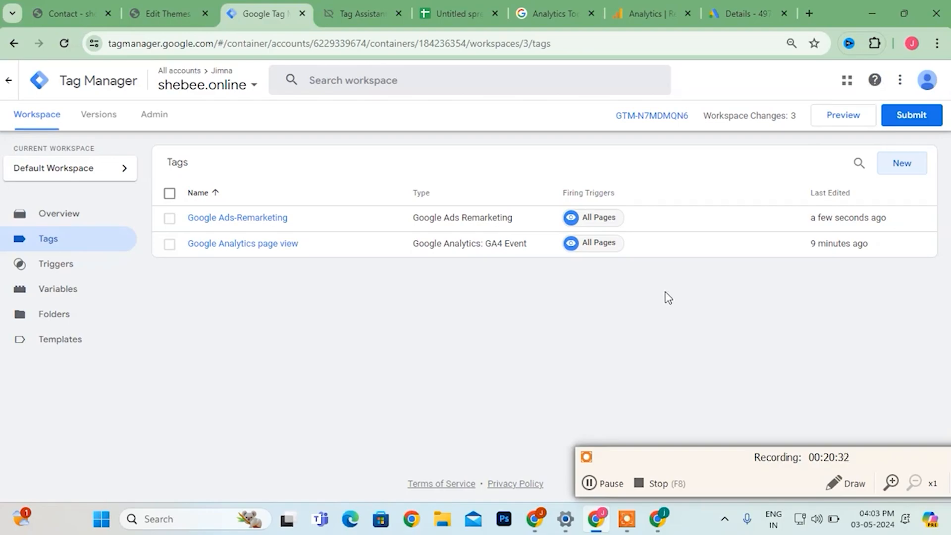
left_click(591, 483)
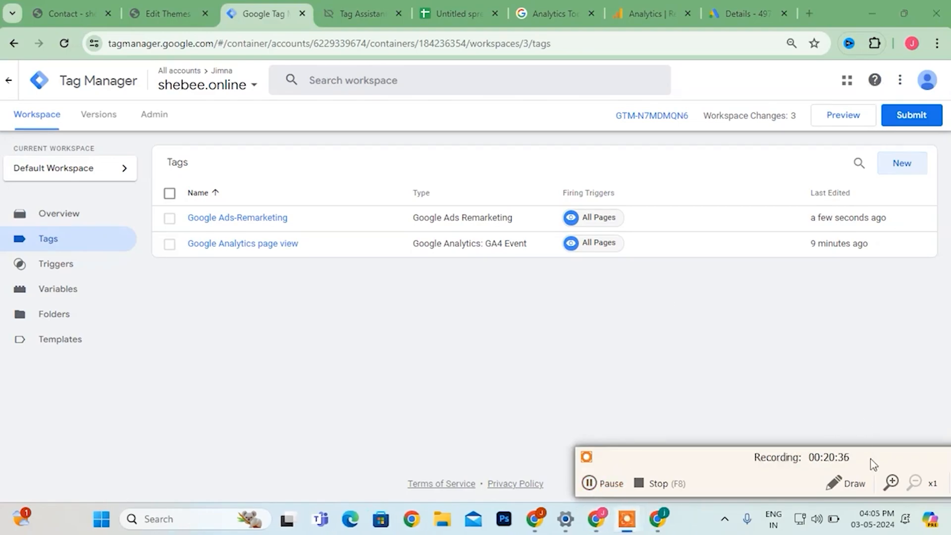
left_click_drag(870, 459, 796, 469)
left_click(906, 469)
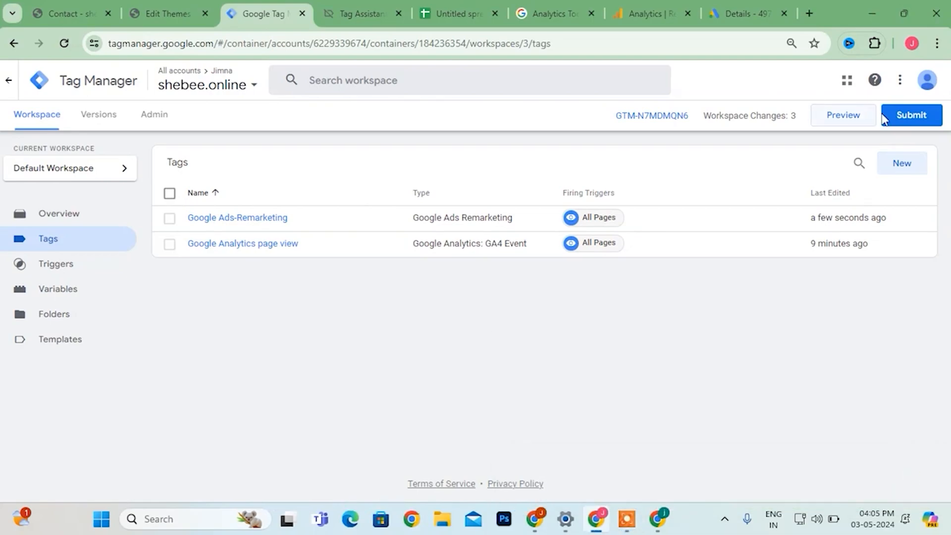
Create another new tag and name it Facebook ads Page view.
left_click(901, 162)
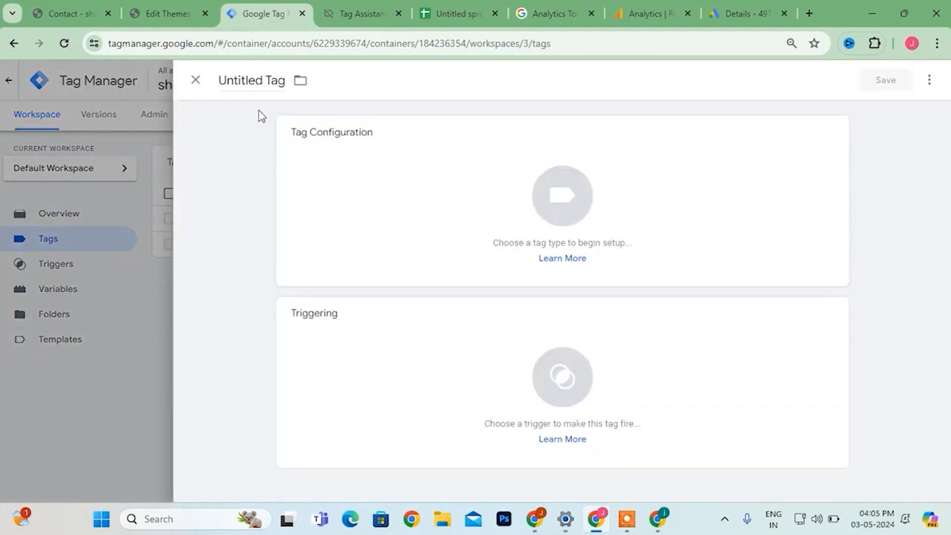
double_click(279, 81)
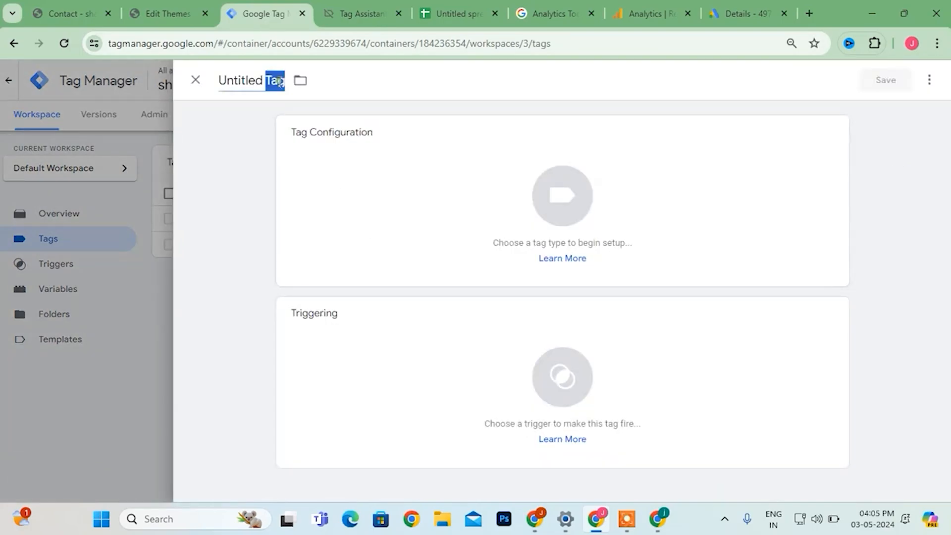
key("BackSpace")
key("BackSpace")
key("BackSpace")
key("BackSpace")
key("BackSpace")
key("BackSpace")
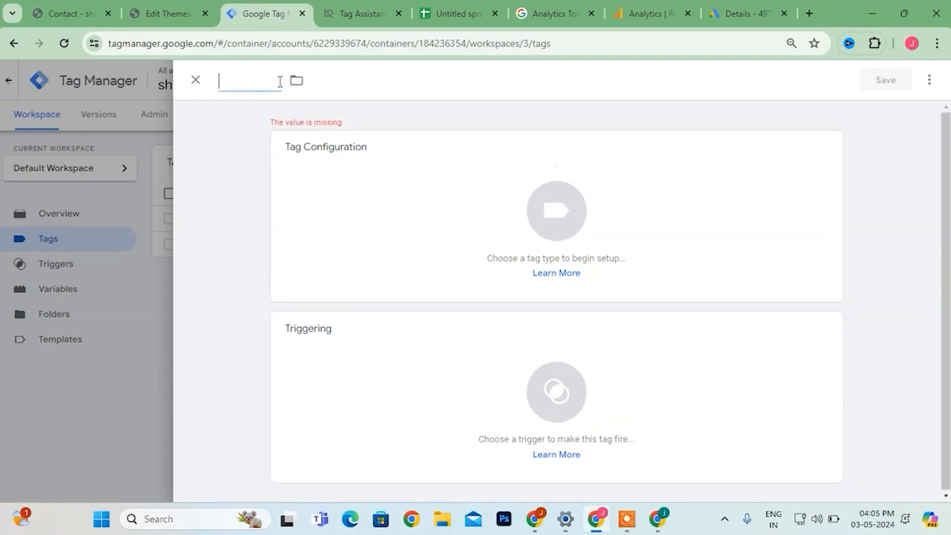
type("Fa")
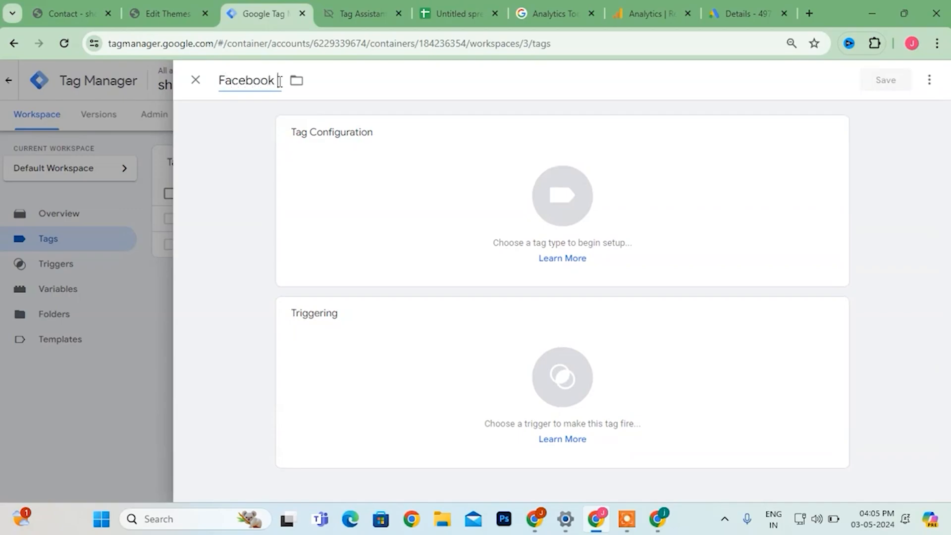
type("cebook ads Page vi")
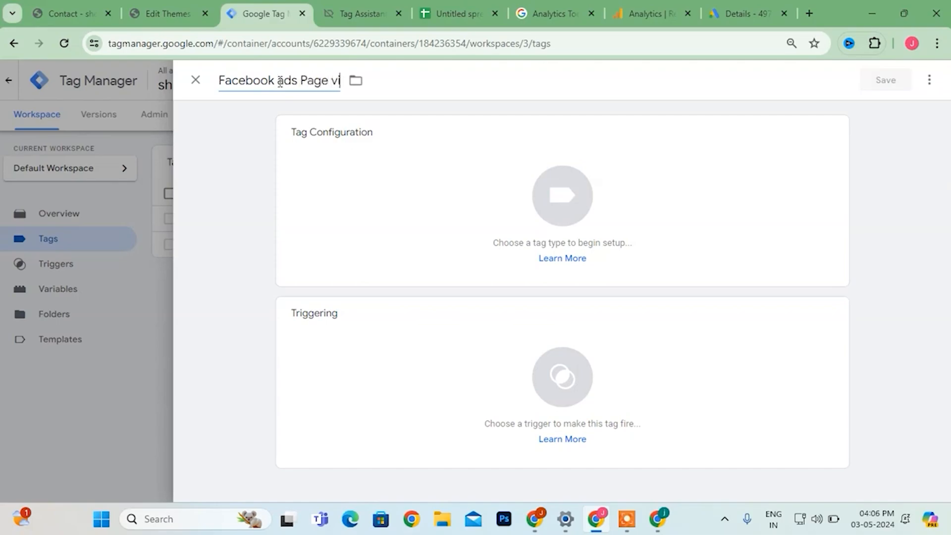
type("ew")
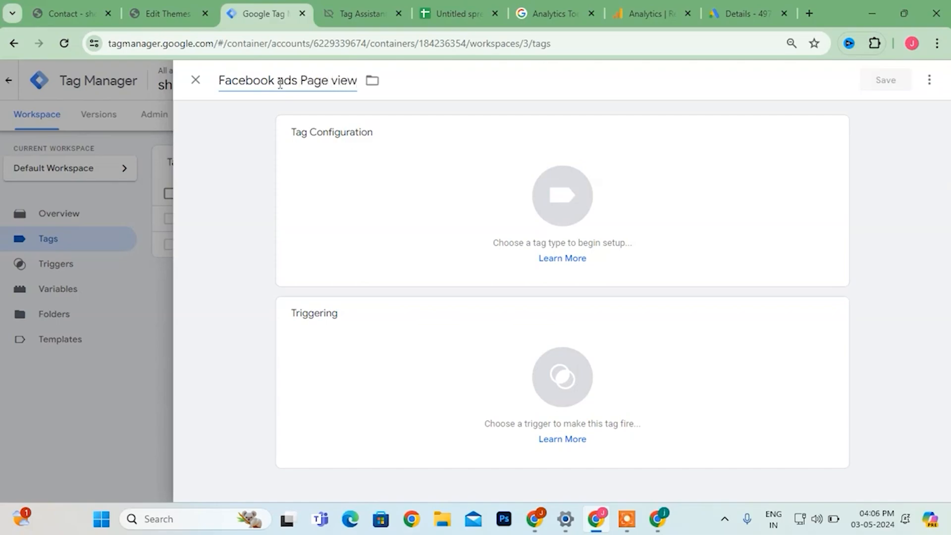
Set the tag type of the Facebook ads Page view tag to Custom HTML and start editing its HTML.
left_click(579, 207)
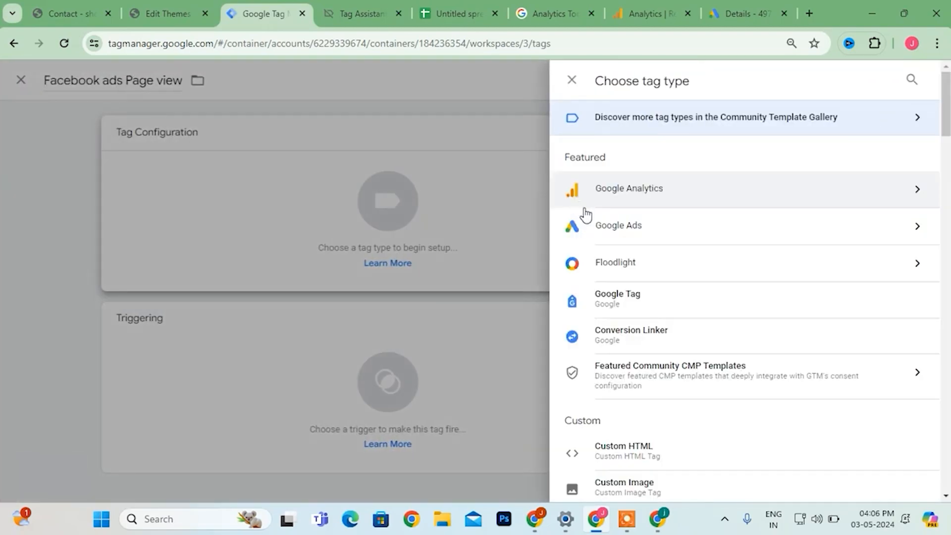
scroll(664, 346, "down", 5)
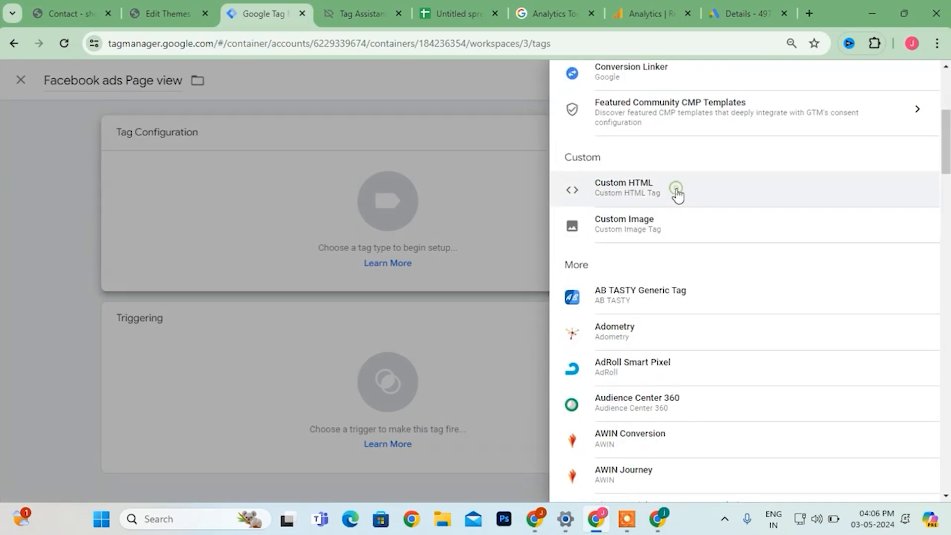
left_click(677, 192)
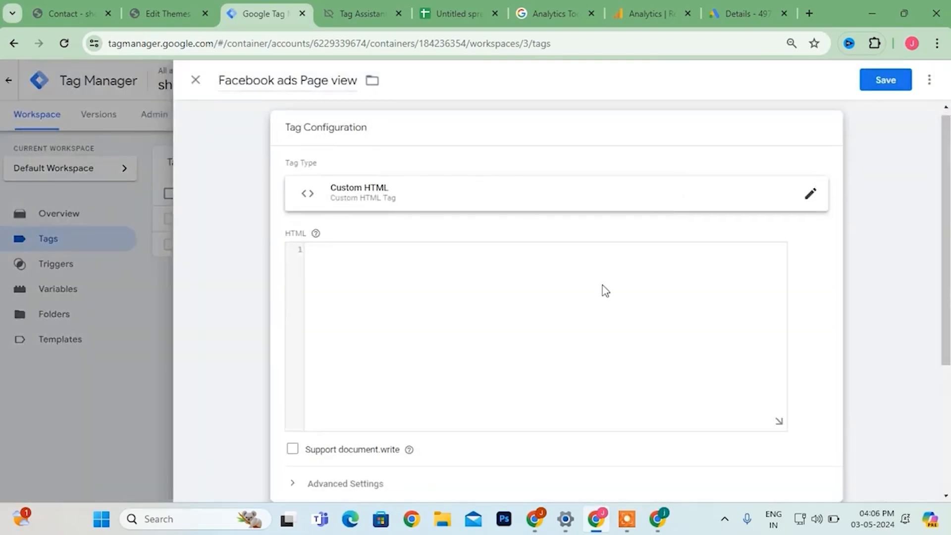
scroll(538, 363, "down", 3)
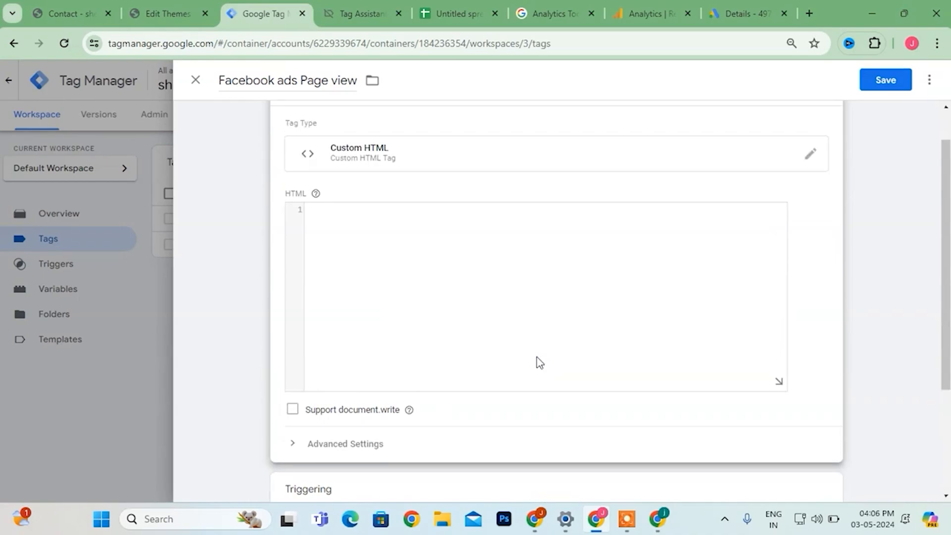
left_click(503, 286)
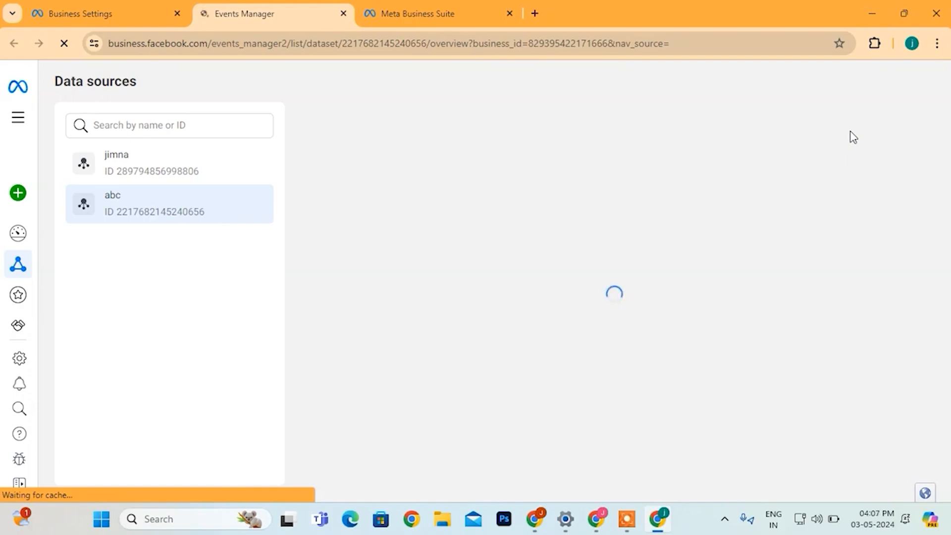
Copy the abc dataset's Meta Pixel base code from manual installation in Meta Events Manager into the tag's HTML in Tag Manager.
scroll(693, 322, "down", 5)
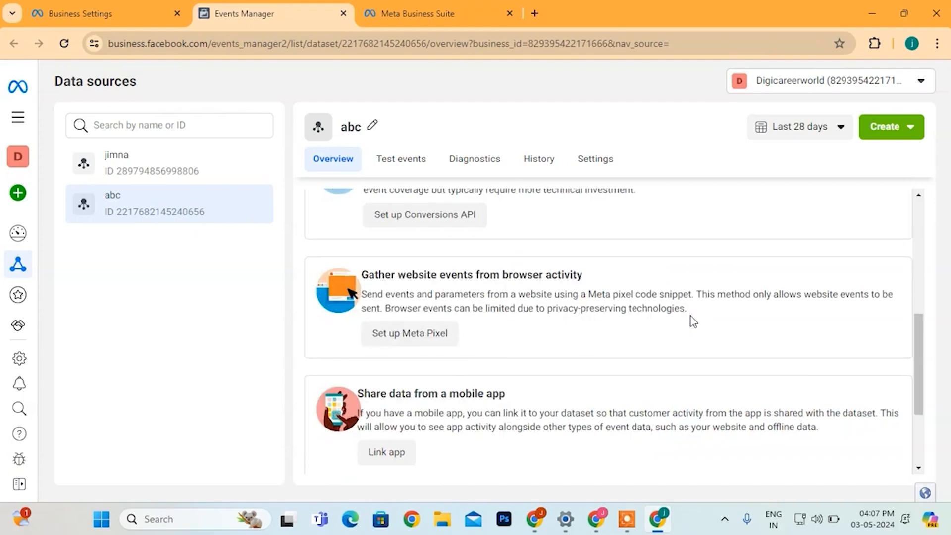
scroll(693, 322, "down", 3)
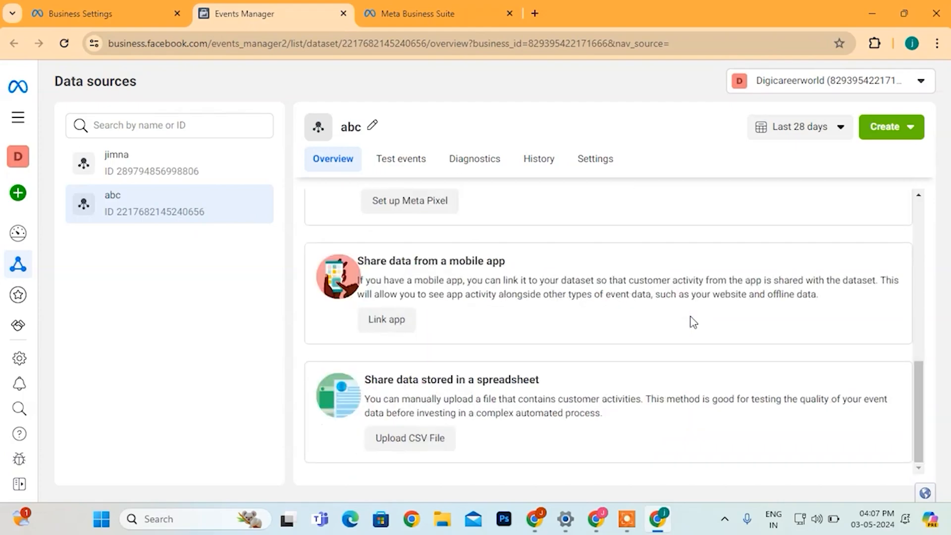
scroll(693, 325, "up", 8)
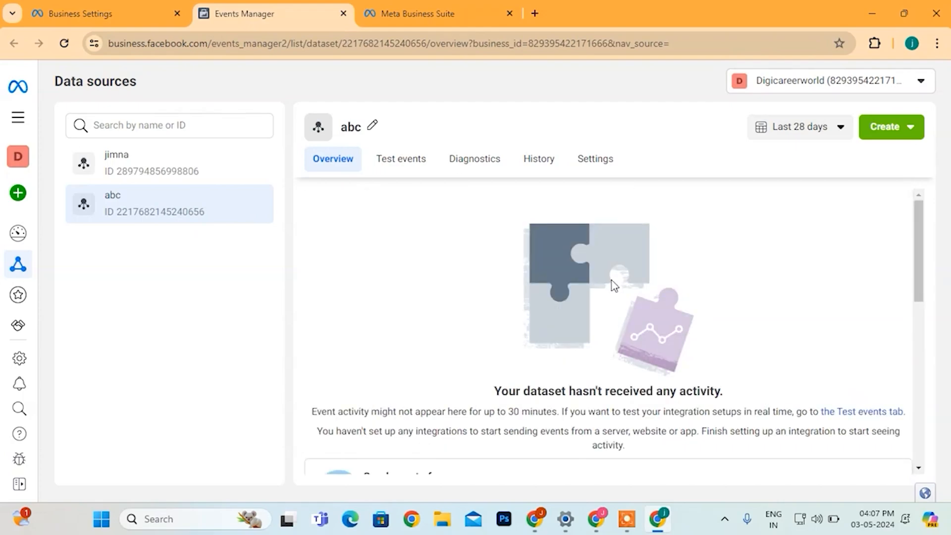
scroll(614, 286, "down", 3)
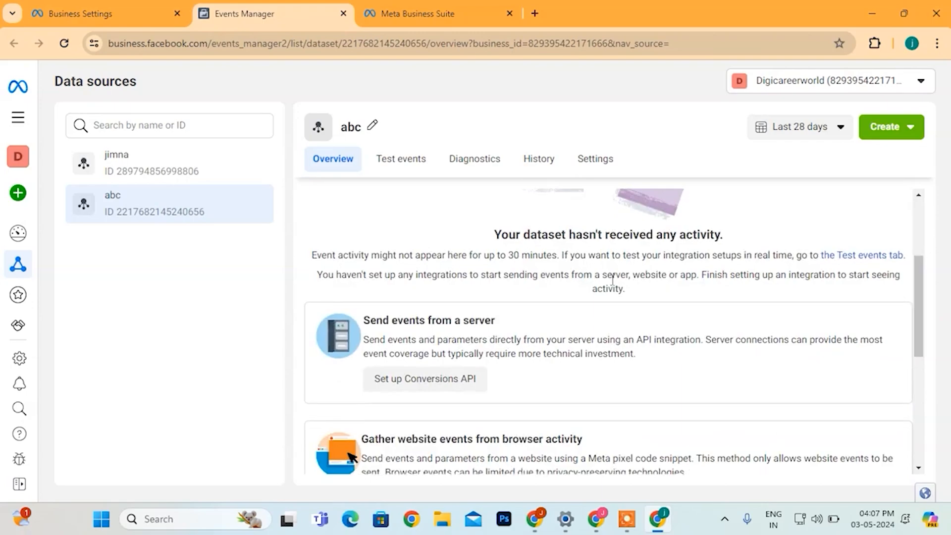
scroll(612, 280, "down", 3)
left_click(397, 369)
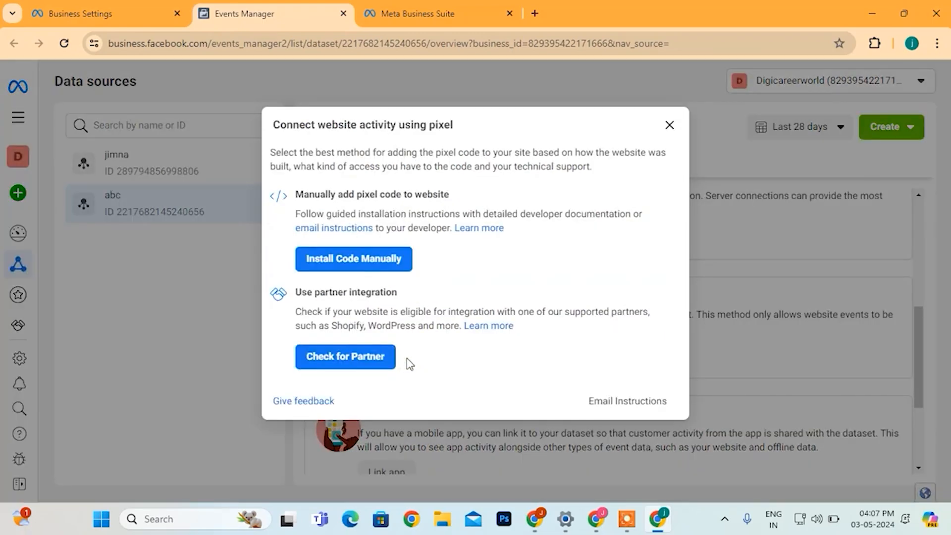
left_click(352, 268)
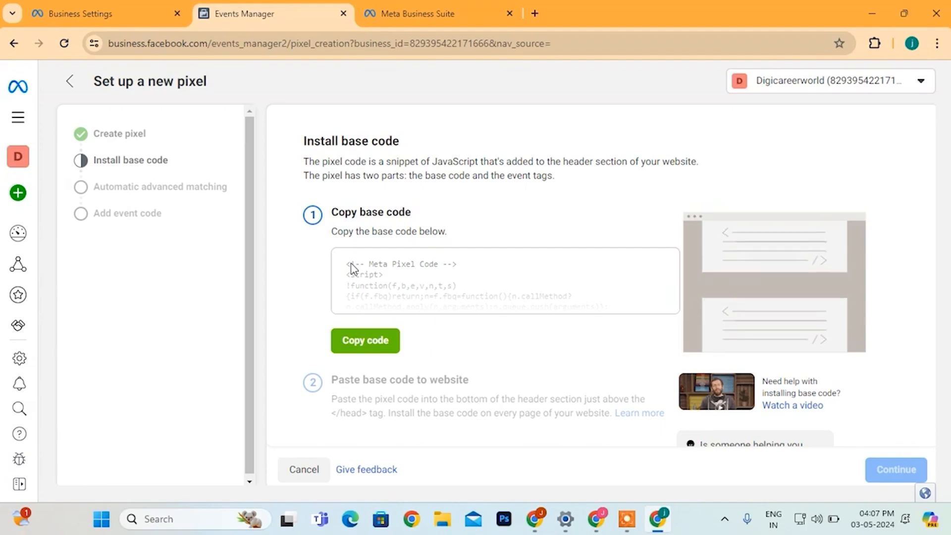
left_click(596, 519)
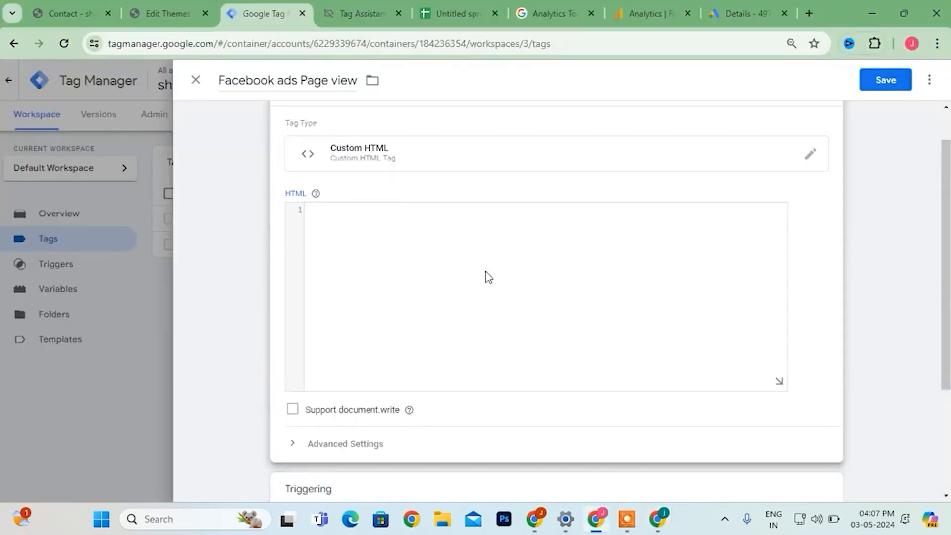
key("ctrl+v")
Add the All Pages trigger to the Facebook ads Page view tag and save the tag.
scroll(395, 367, "down", 5)
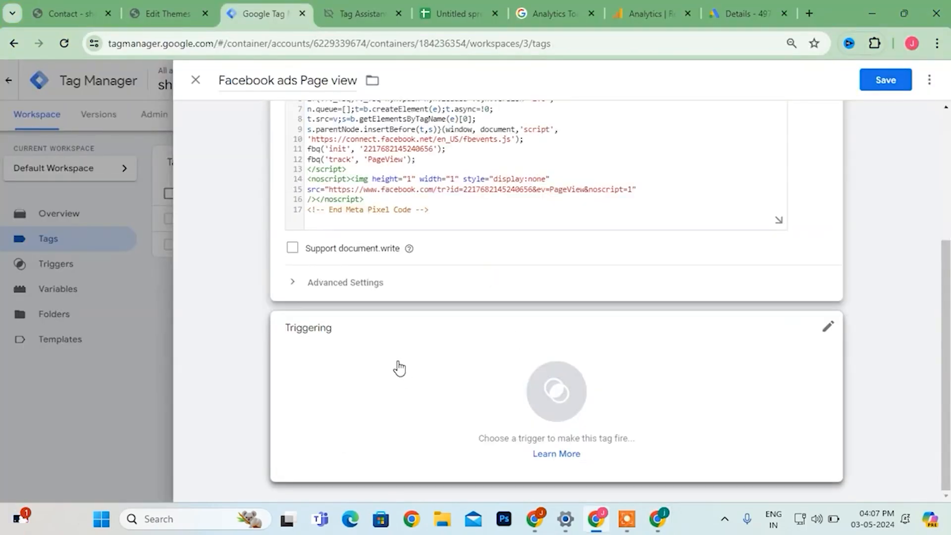
left_click(578, 386)
left_click(406, 135)
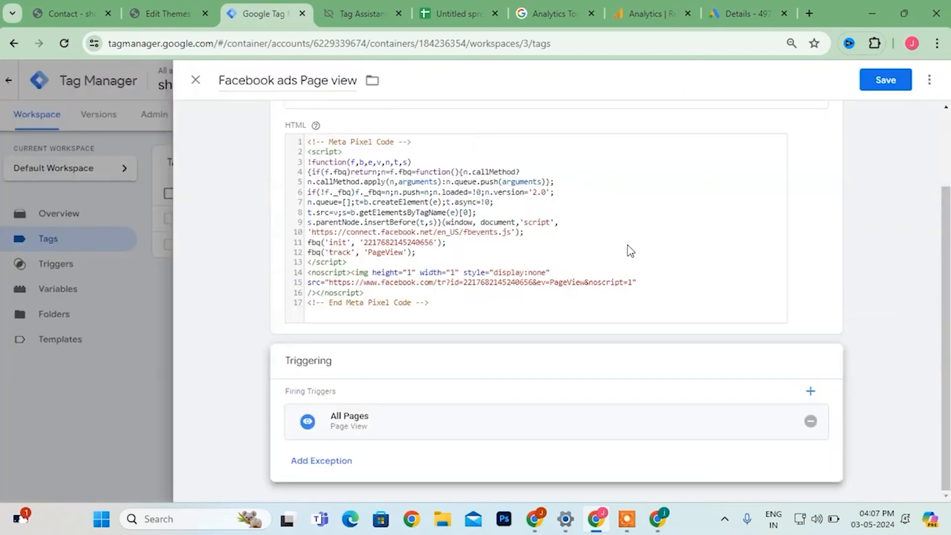
left_click(894, 80)
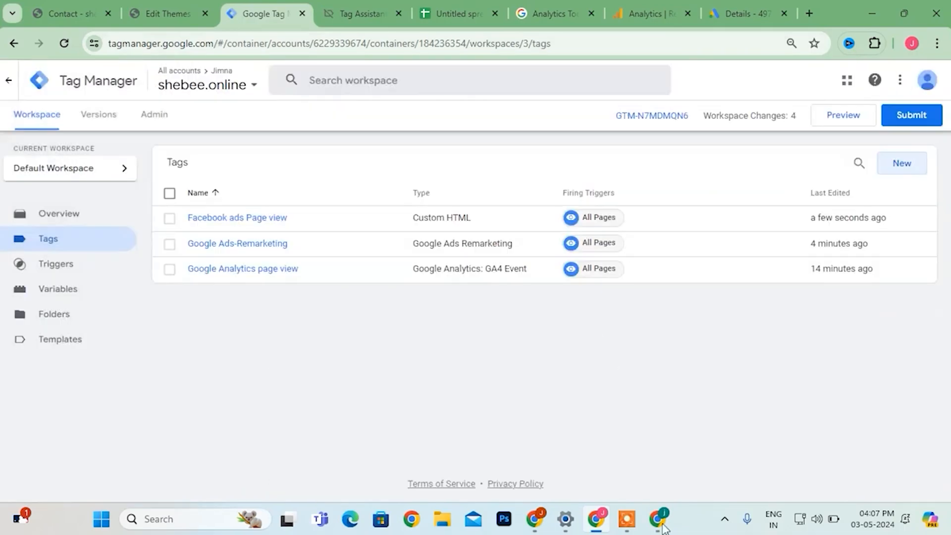
Switch to Meta Events Manager, continue past the base code installation and view the abc dataset's overview.
left_click(662, 525)
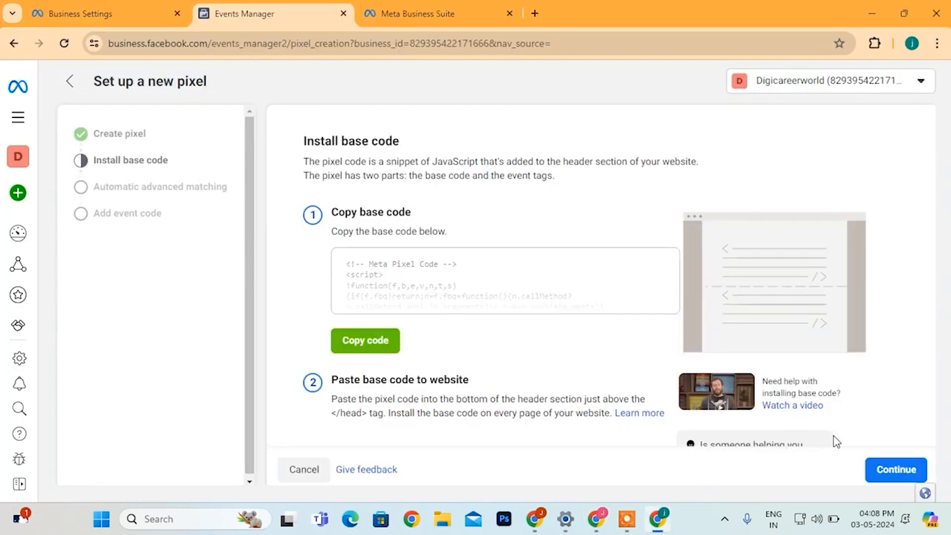
left_click(899, 469)
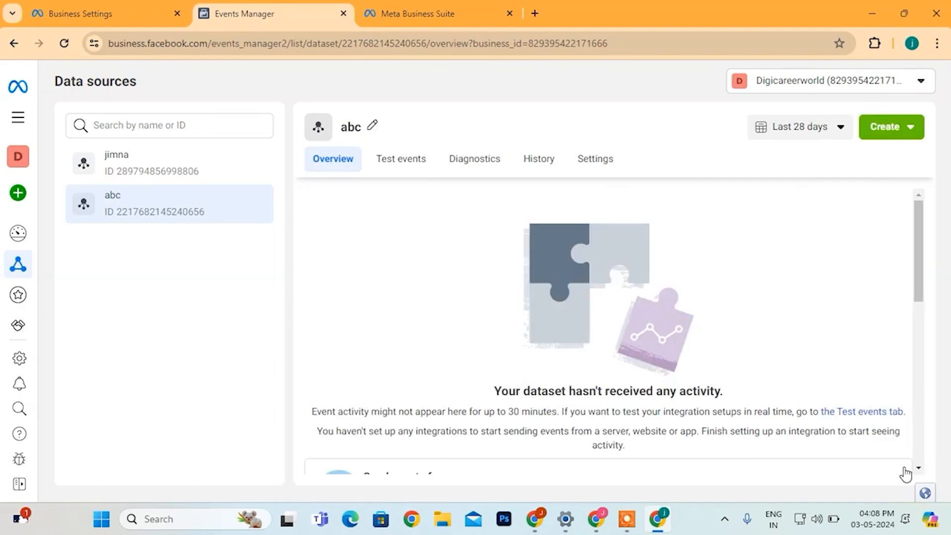
scroll(547, 363, "down", 5)
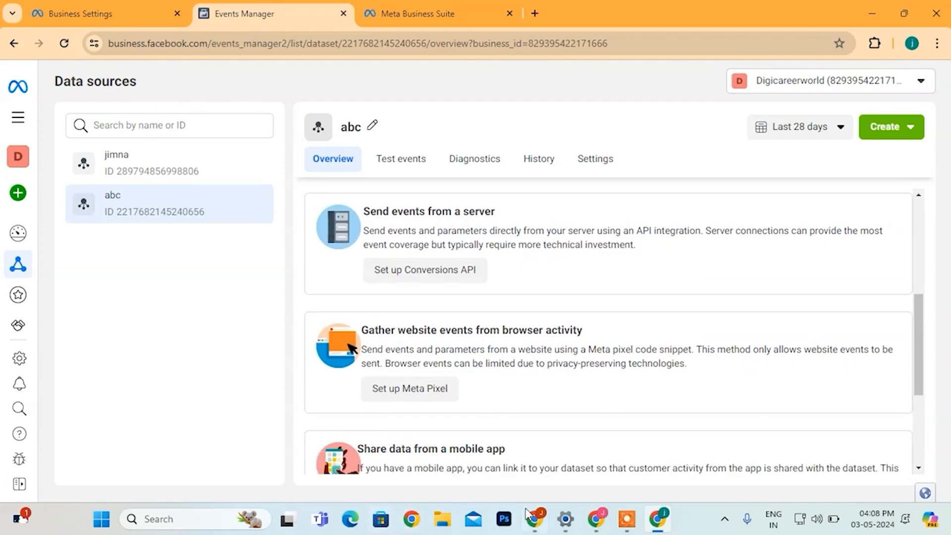
left_click(627, 519)
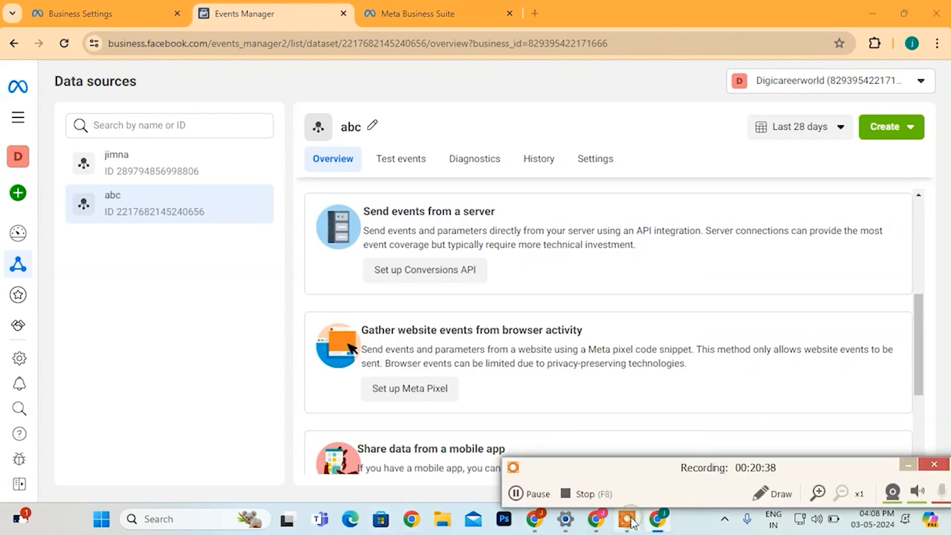
left_click(527, 493)
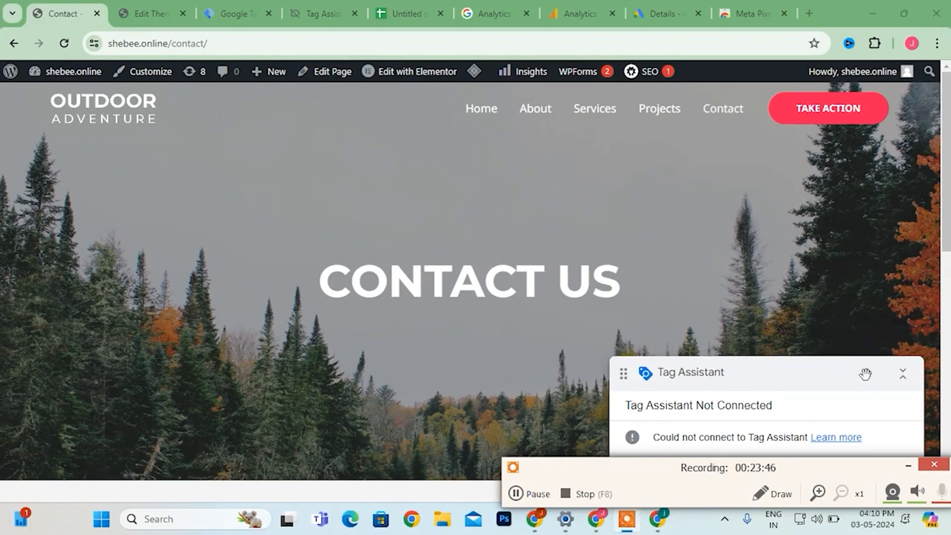
Collapse the Tag Assistant box on the shebee.online contact page.
left_click(905, 379)
left_click(905, 380)
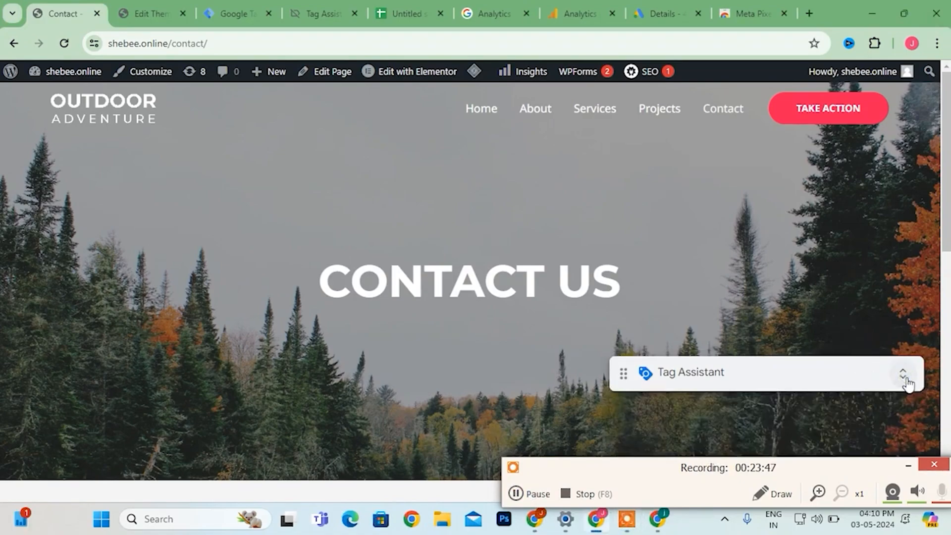